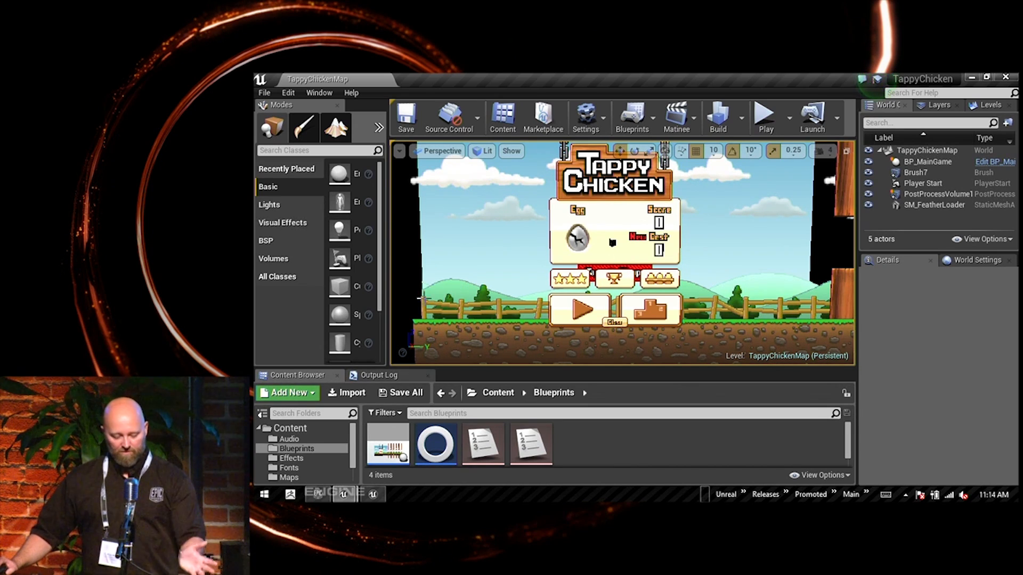
# Step: Open the BP_MainGame blueprint and look over the commented node groups throughout its event graph
pyautogui.doubleClick(386, 447)
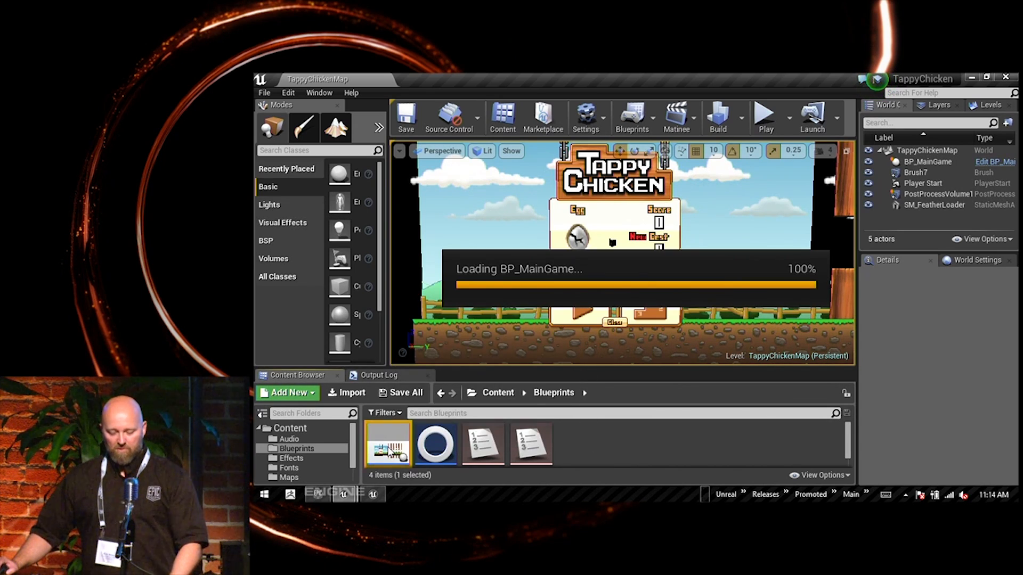
pyautogui.scroll(-13, 602, 292)
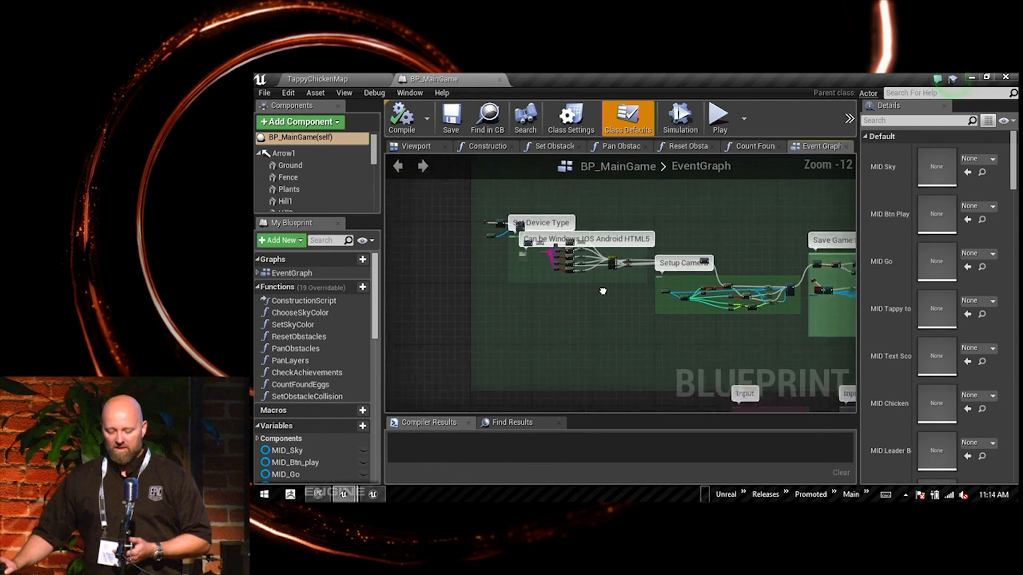
pyautogui.moveTo(603, 291); pyautogui.dragTo(546, 247, button='right')
pyautogui.moveTo(649, 307); pyautogui.dragTo(543, 225, button='right')
pyautogui.moveTo(647, 247); pyautogui.dragTo(553, 166, button='right')
pyautogui.moveTo(636, 295); pyautogui.dragTo(584, 193, button='right')
pyautogui.moveTo(680, 330); pyautogui.dragTo(533, 186, button='right')
pyautogui.moveTo(607, 304); pyautogui.dragTo(665, 217, button='right')
pyautogui.moveTo(598, 335); pyautogui.dragTo(735, 255, button='right')
pyautogui.moveTo(679, 319); pyautogui.dragTo(654, 266, button='right')
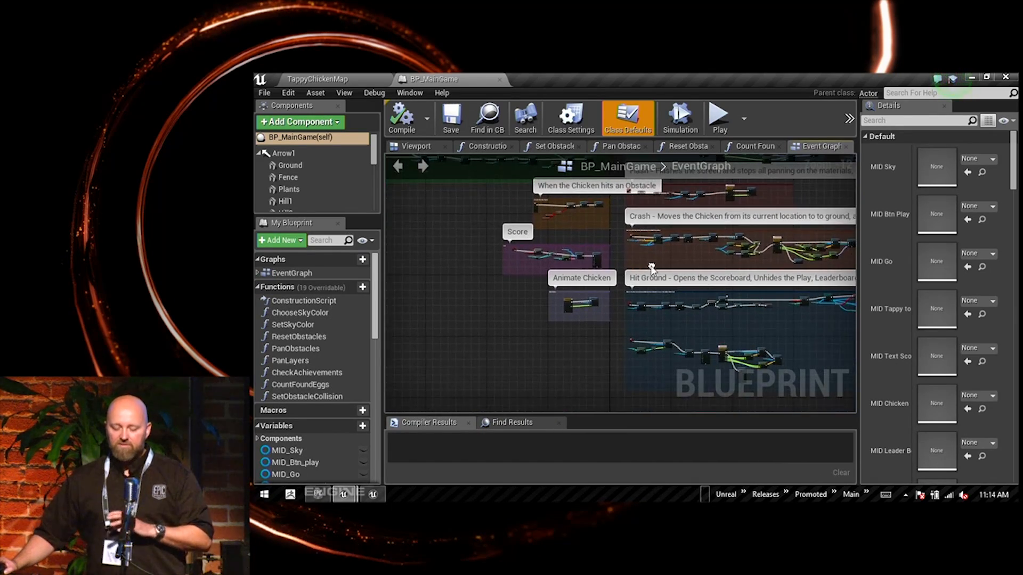
pyautogui.moveTo(650, 328); pyautogui.dragTo(605, 318, button='right')
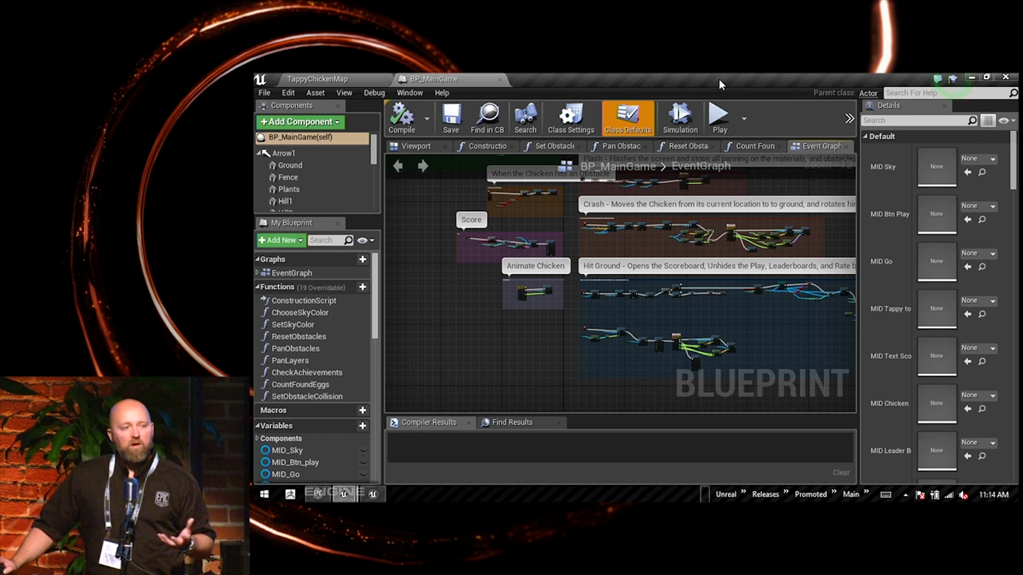
# Step: Minimize the TappyChicken project and switch to the Match3_Indiecade project's editor
pyautogui.click(972, 79)
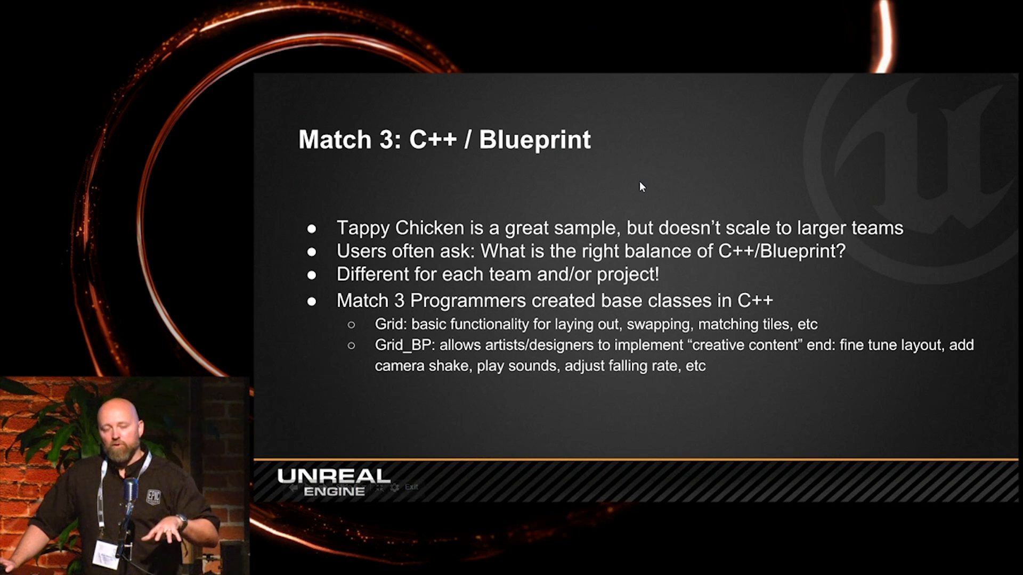
pyautogui.hotkey('alt', 'Tab')
pyautogui.hotkey('alt', 'Tab')
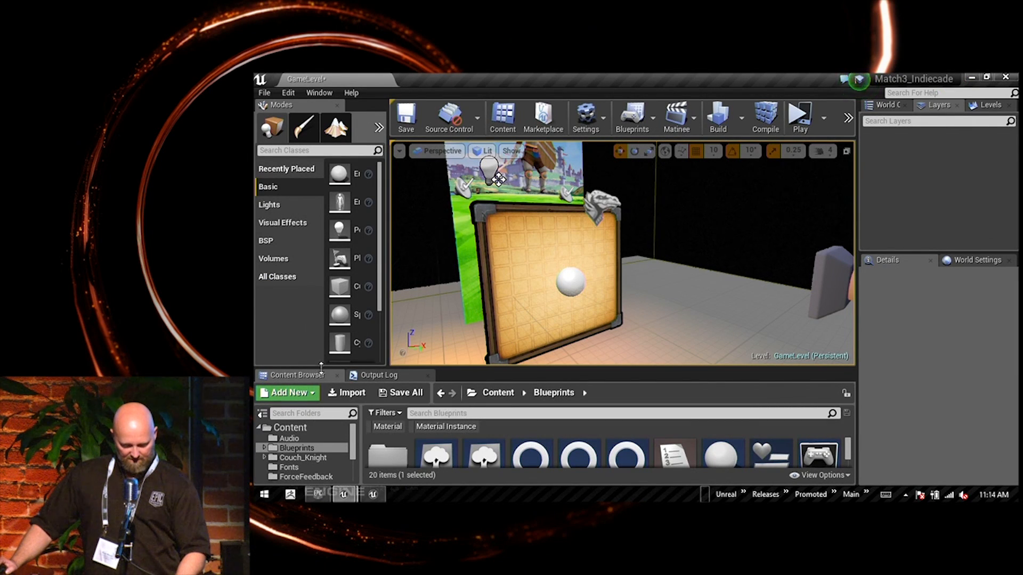
# Step: Enlarge the asset browser and look through the Match3 C++ classes, selecting Match3PlayerController and the Grid base class
pyautogui.moveTo(323, 369); pyautogui.dragTo(323, 231)
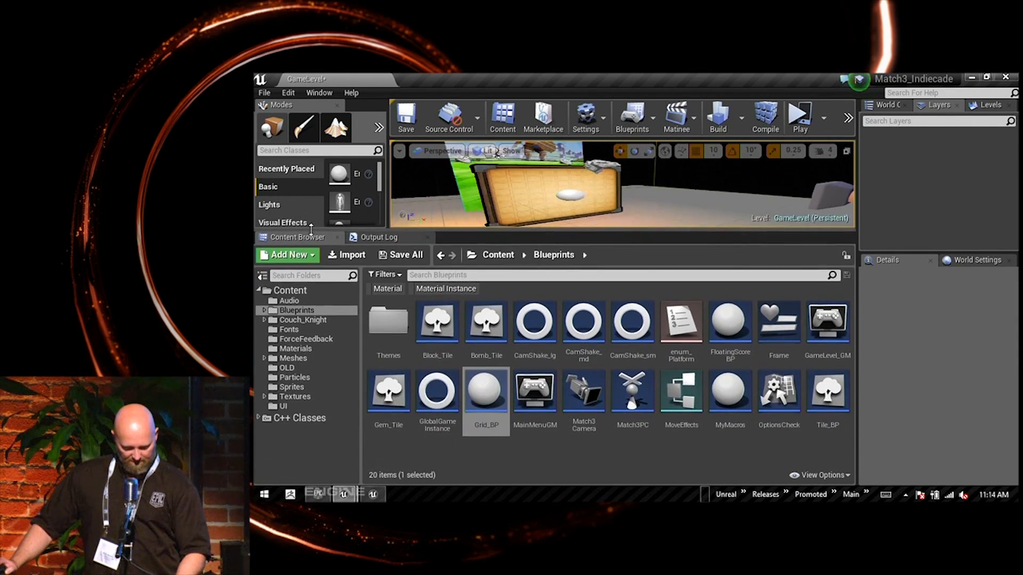
pyautogui.click(259, 418)
pyautogui.click(290, 430)
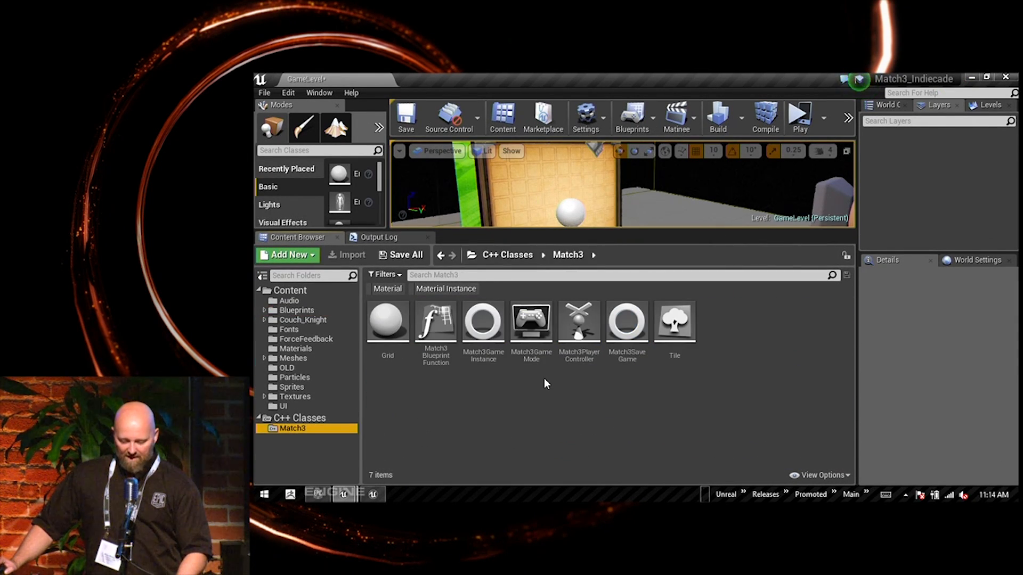
pyautogui.click(573, 316)
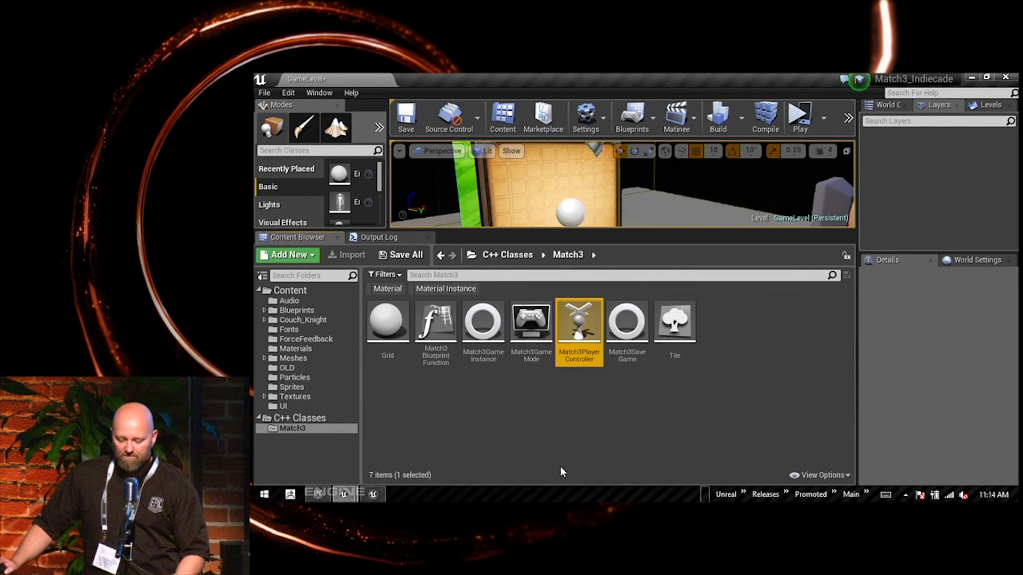
pyautogui.click(394, 326)
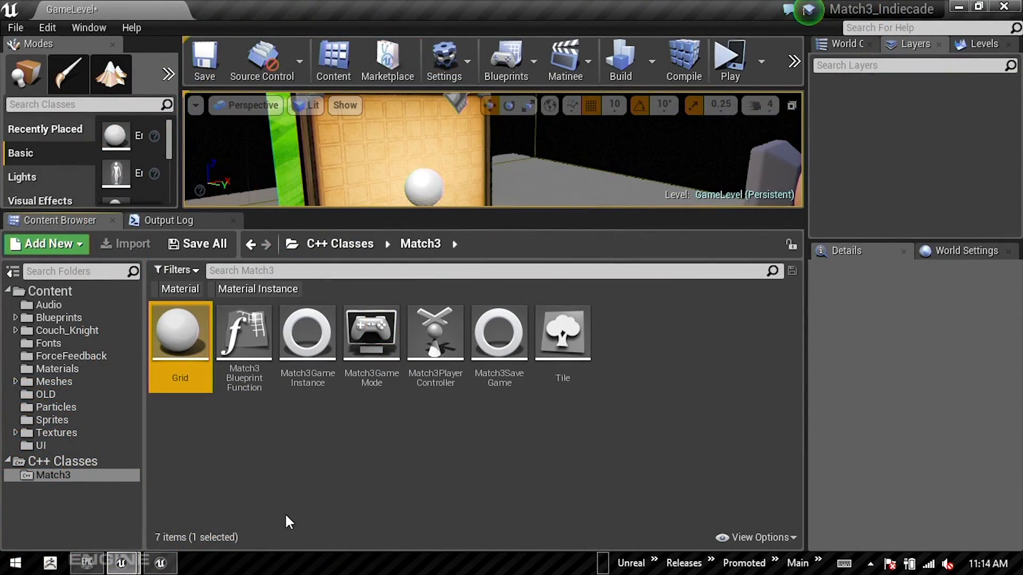
# Step: Show the contents of the Blueprints folder and open the Grid_BP blueprint from it
pyautogui.click(21, 318)
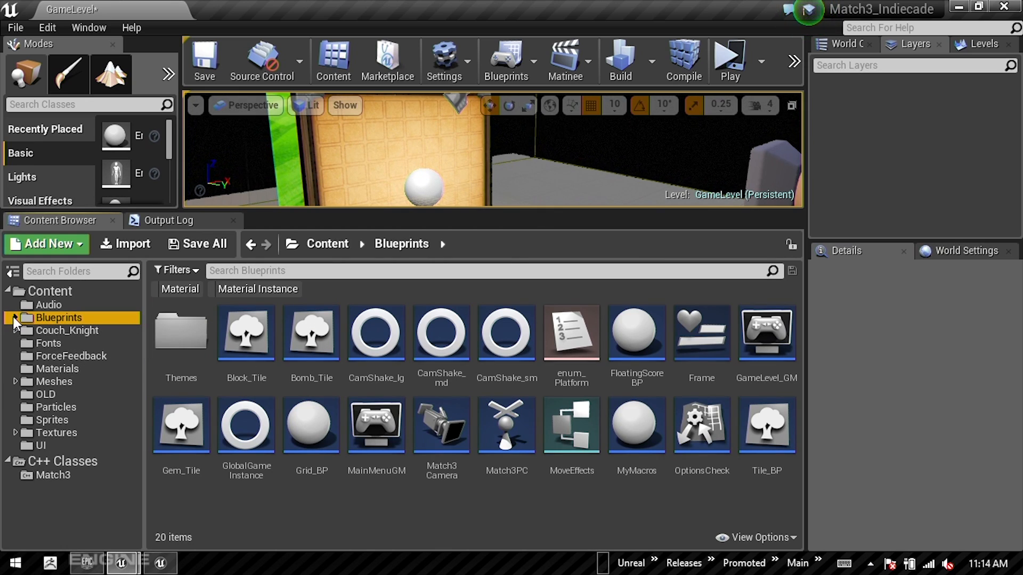
pyautogui.click(16, 318)
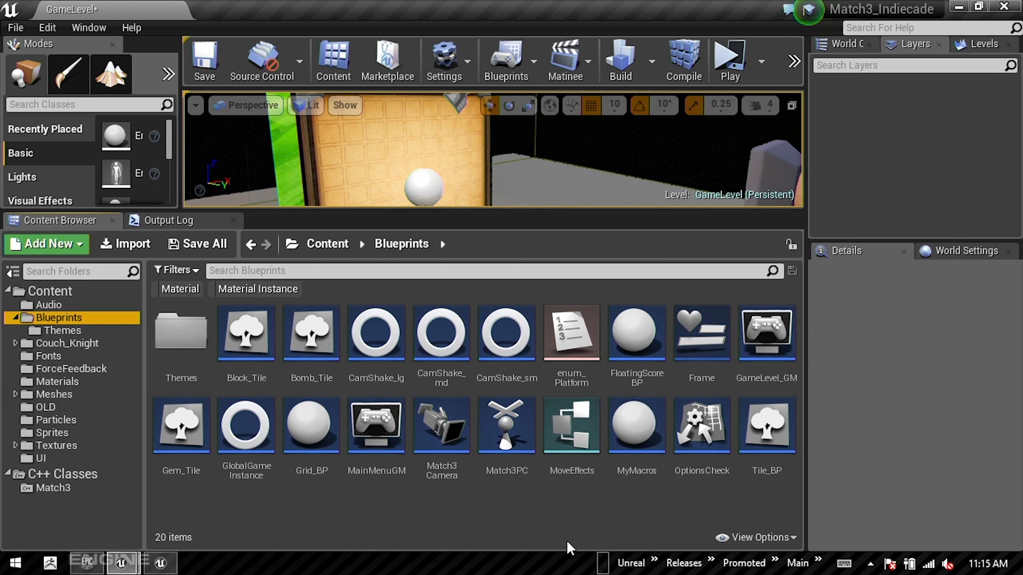
pyautogui.click(312, 435)
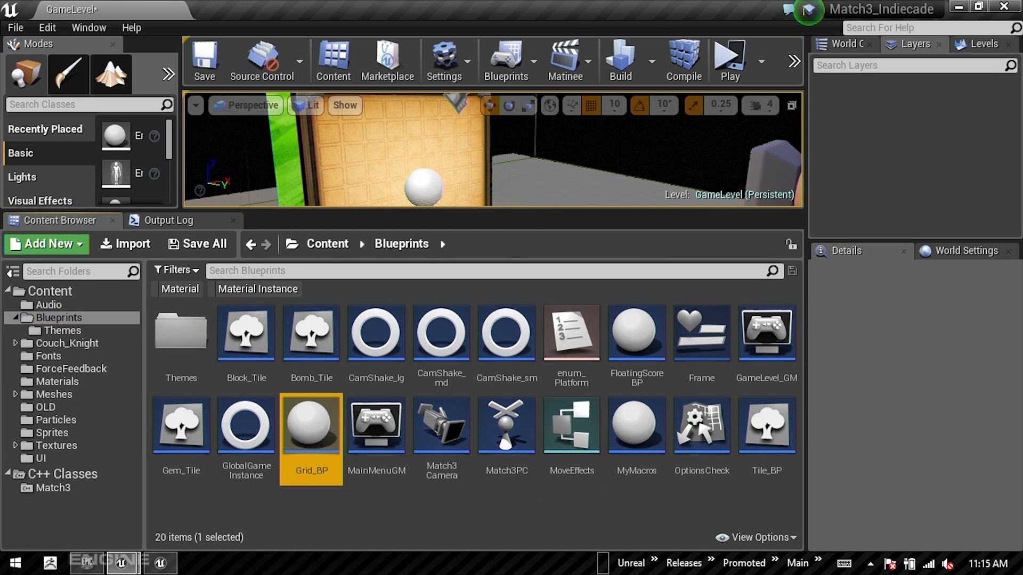
pyautogui.doubleClick(309, 427)
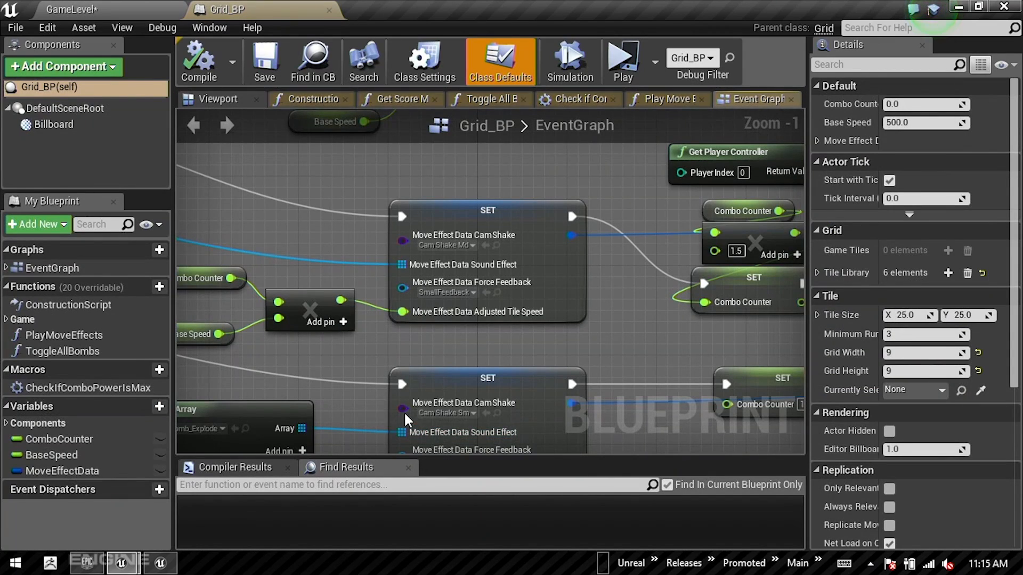
# Step: Examine the move effect and combo counter nodes in Grid_BP's event graph
pyautogui.moveTo(500, 323); pyautogui.dragTo(503, 256, button='right')
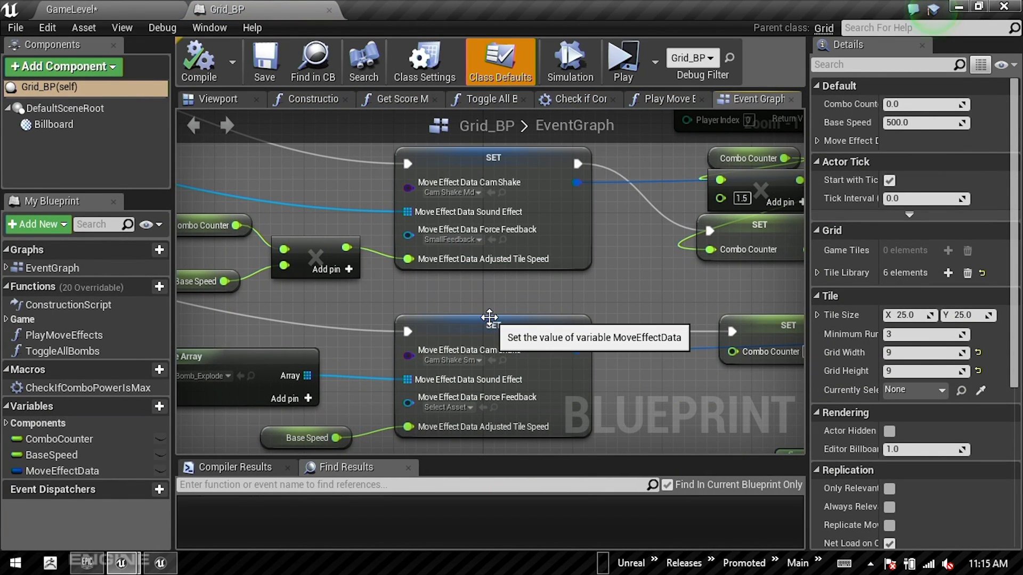
pyautogui.scroll(-5, 495, 320)
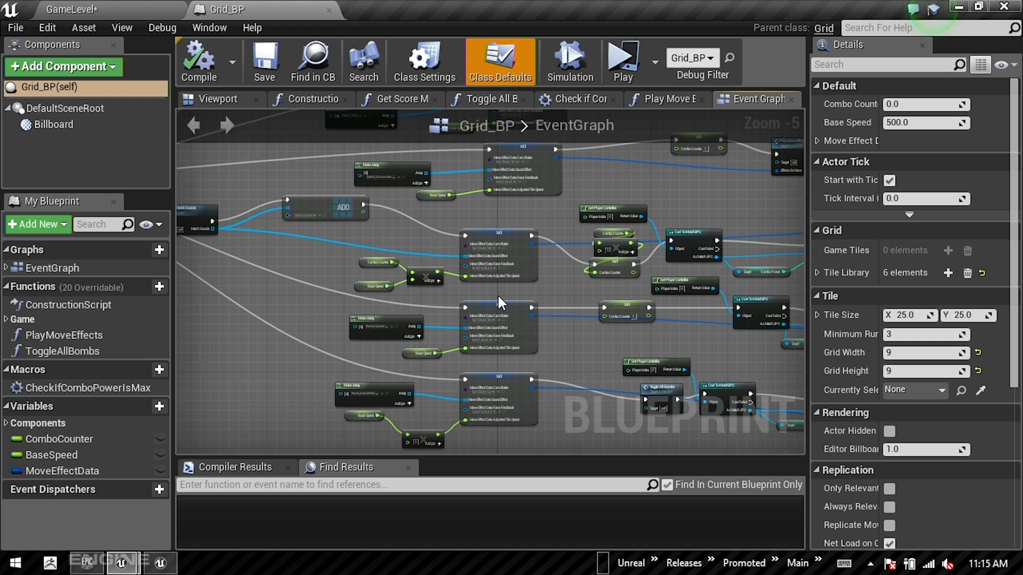
pyautogui.scroll(1, 621, 304)
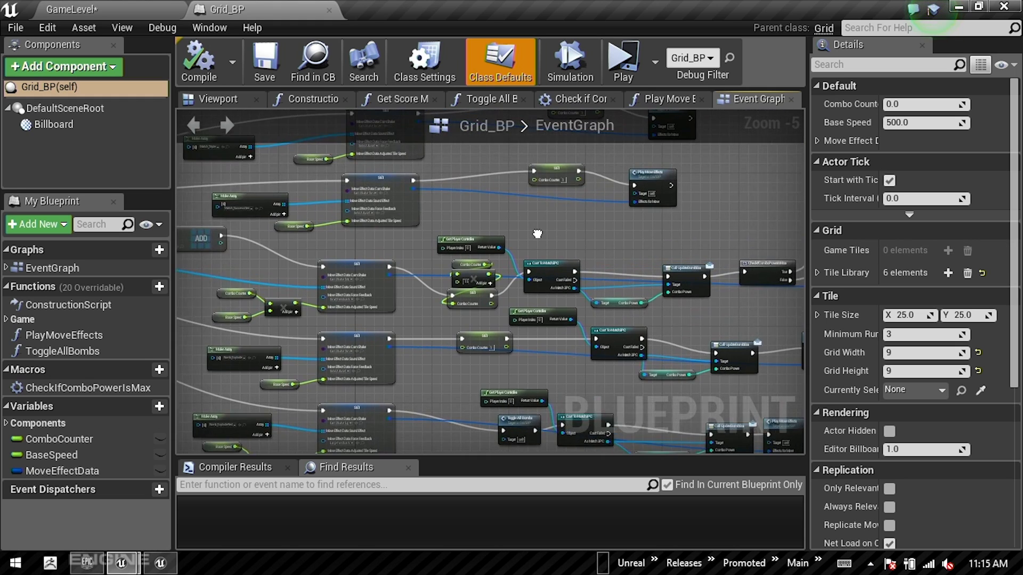
pyautogui.scroll(4, 621, 304)
# Step: Return to the GameLevel editor and switch to the "Match 3: C++ / Blueprint" slide in Google Slides
pyautogui.click(119, 7)
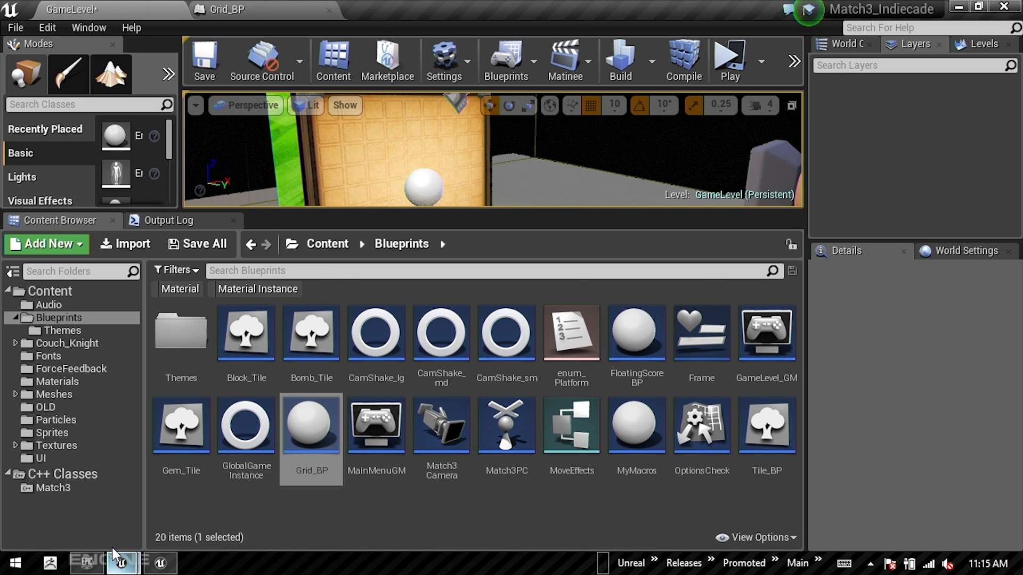
pyautogui.hotkey('alt', 'Tab')
pyautogui.hotkey('alt', 'Tab')
pyautogui.press('Right')
pyautogui.press('Left')
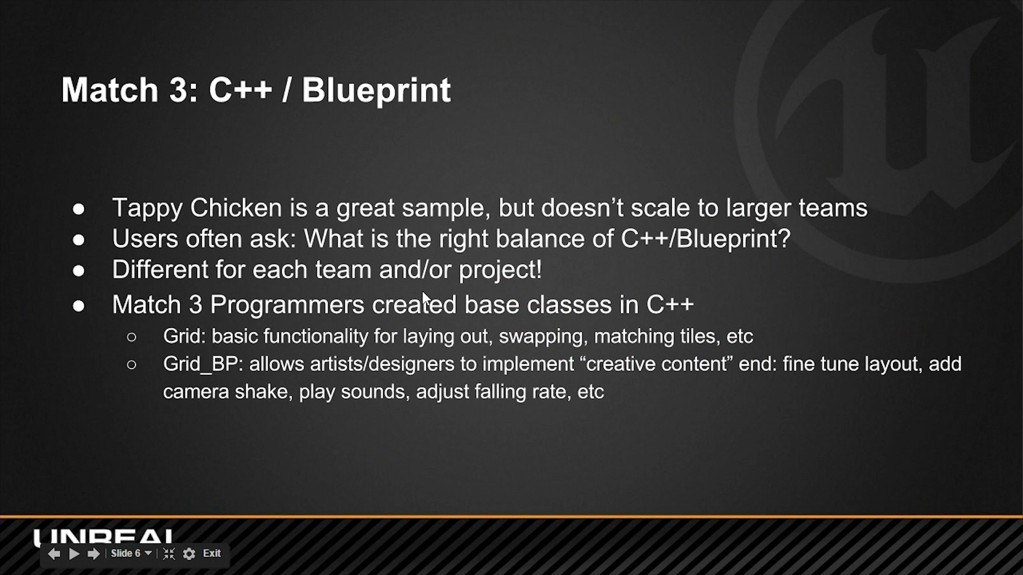
# Step: Switch from the slides back to the Match3_Indiecade editor and reopen the Grid_BP blueprint
pyautogui.hotkey('alt', 'Tab')
pyautogui.hotkey('alt', 'Tab')
pyautogui.hotkey('alt', 'Tab')
pyautogui.hotkey('alt', 'Tab')
pyautogui.hotkey('alt', 'Tab')
pyautogui.hotkey('alt', 'Tab')
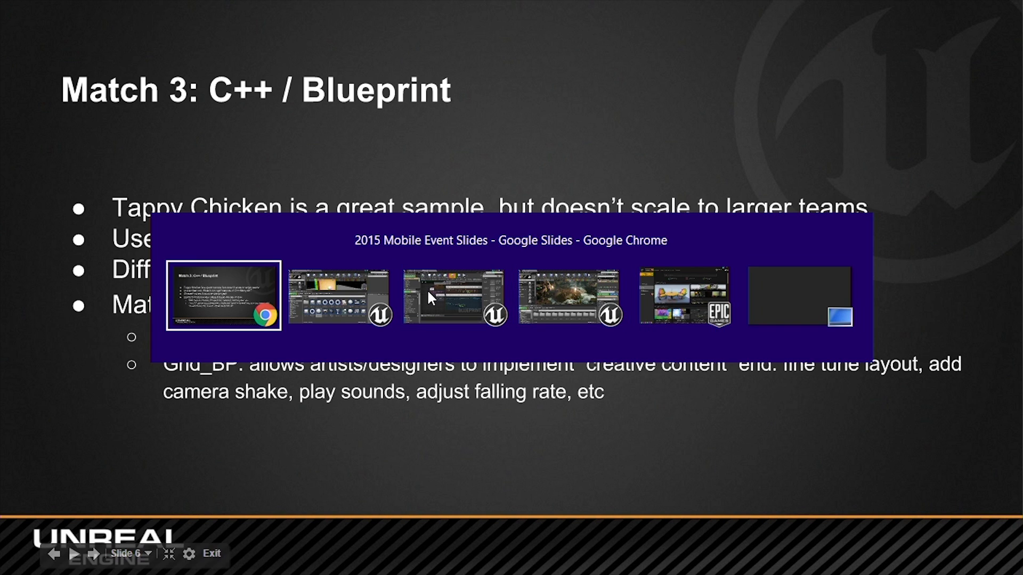
pyautogui.hotkey('alt', 'Tab')
pyautogui.doubleClick(313, 433)
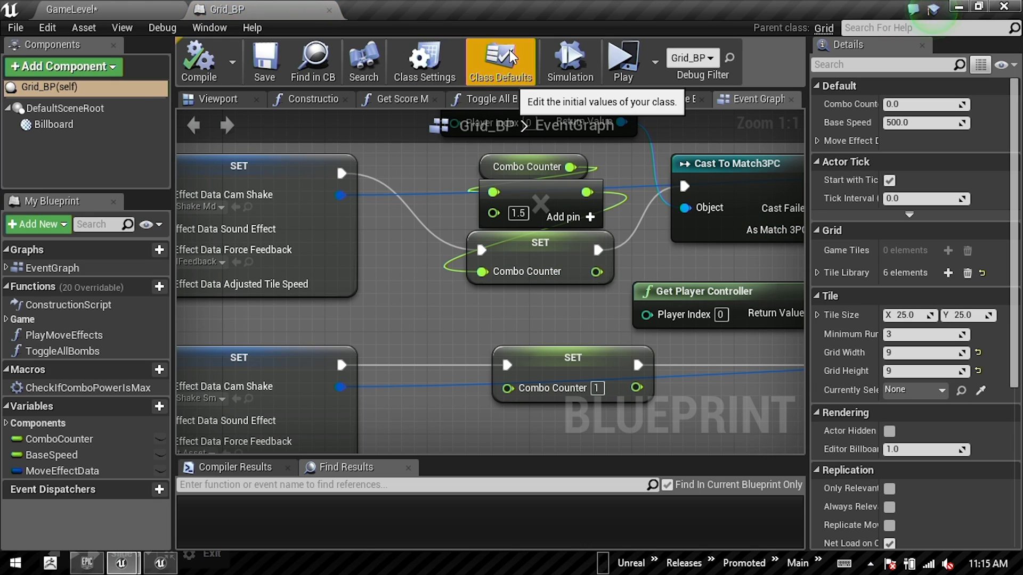
# Step: Expand the Tile Library in Grid_BP's class defaults, widen the property area and inspect entries 0, 1 and 2
pyautogui.scroll(-1, 839, 228)
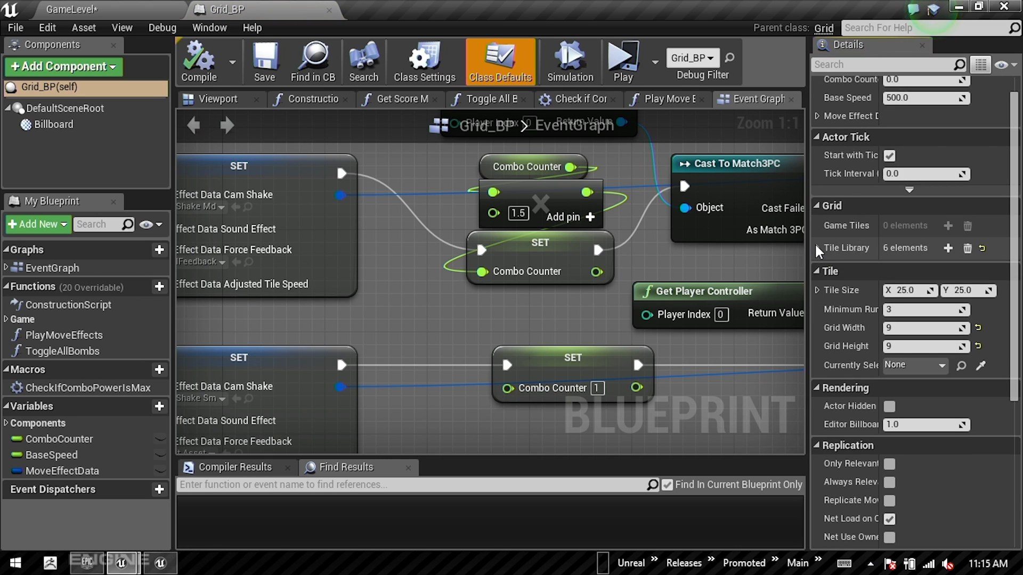
pyautogui.click(817, 248)
pyautogui.moveTo(807, 232); pyautogui.dragTo(618, 235)
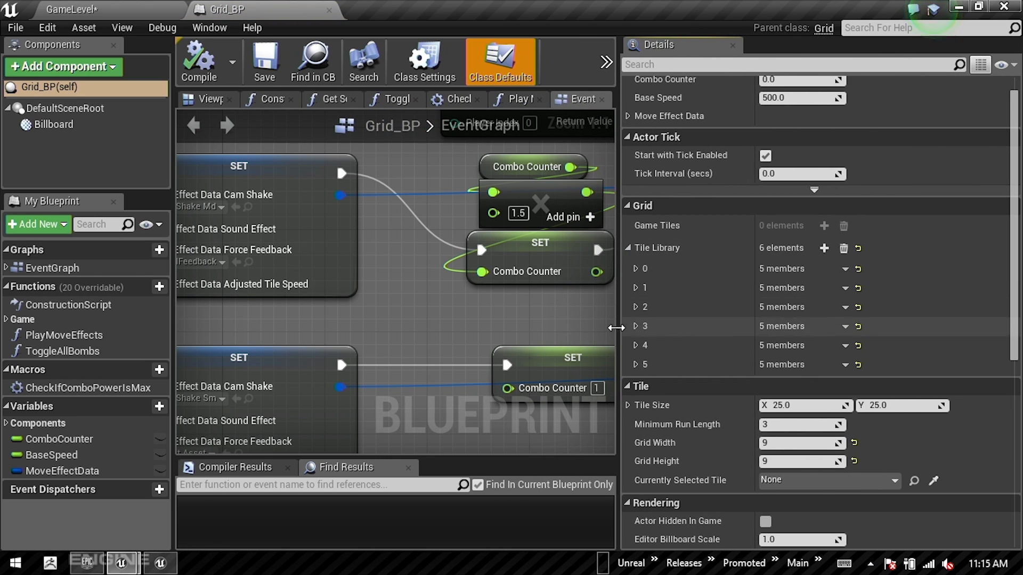
pyautogui.click(639, 270)
pyautogui.scroll(-1, 645, 373)
pyautogui.click(635, 377)
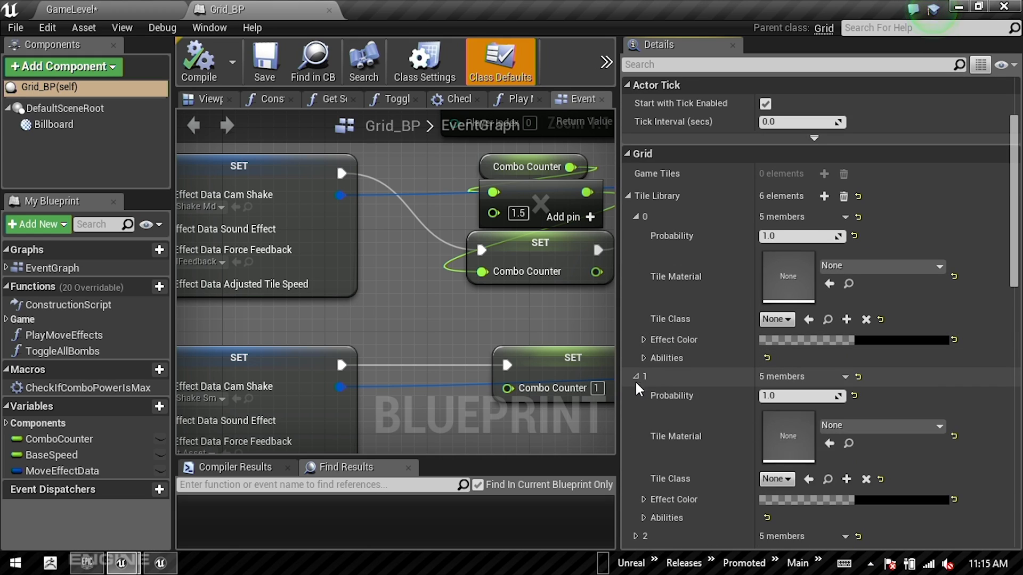
pyautogui.scroll(-1, 642, 405)
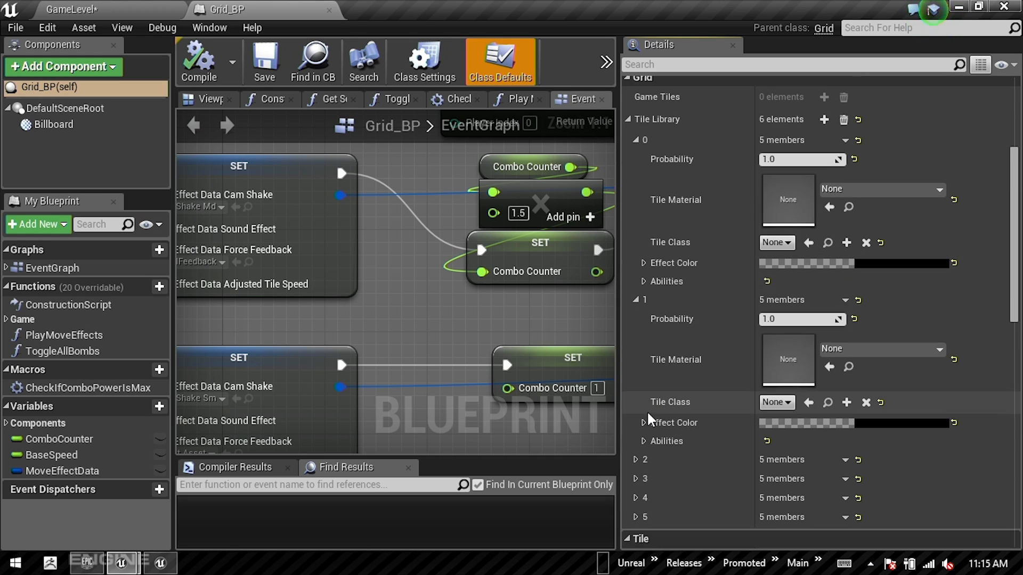
pyautogui.click(636, 459)
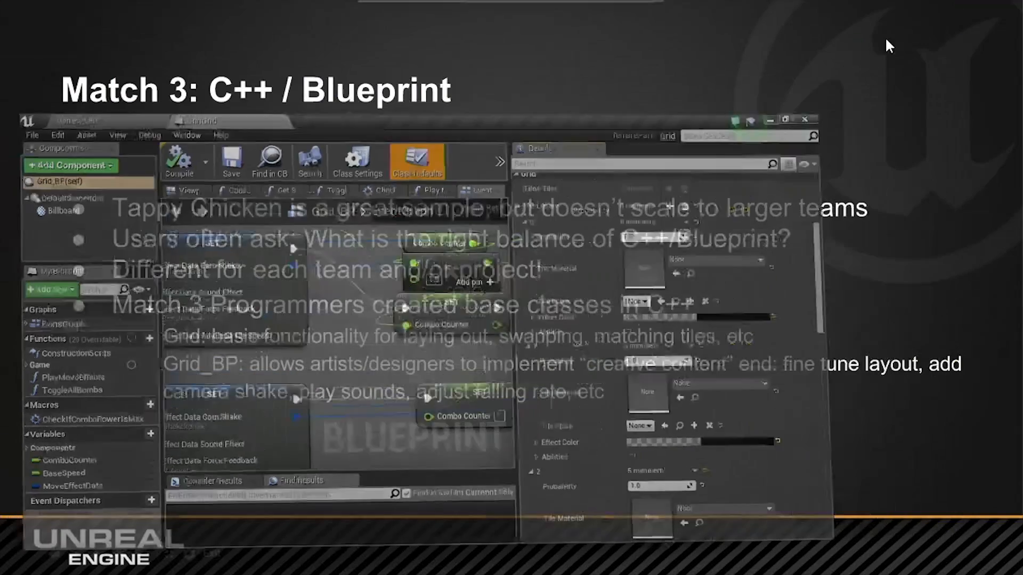
pyautogui.hotkey('alt', 'Tab')
pyautogui.hotkey('alt', 'Tab')
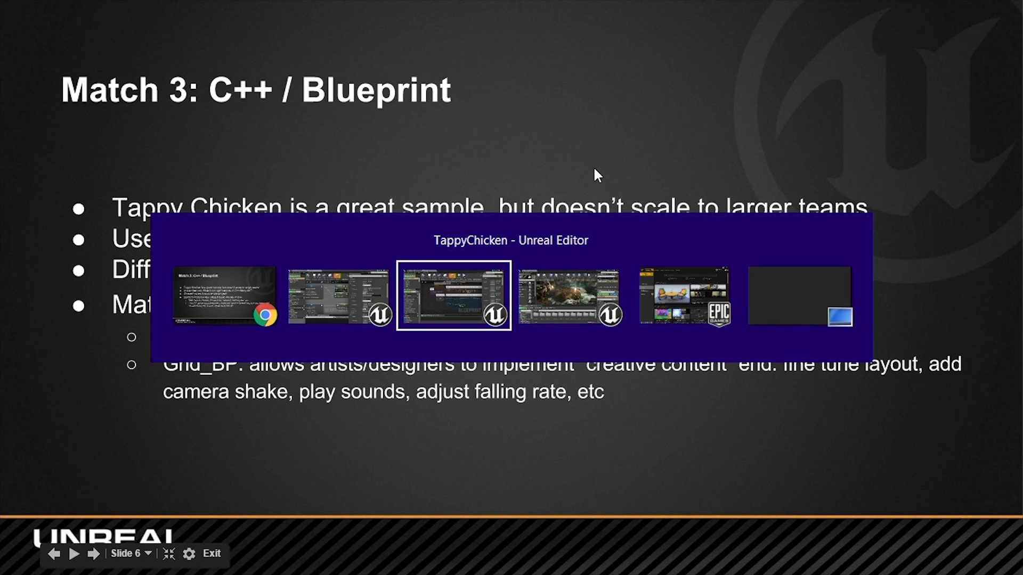
pyautogui.hotkey('alt', 'Tab')
pyautogui.hotkey('alt', 'Tab')
pyautogui.hotkey('alt', 'Tab')
pyautogui.hotkey('alt', 'Tab')
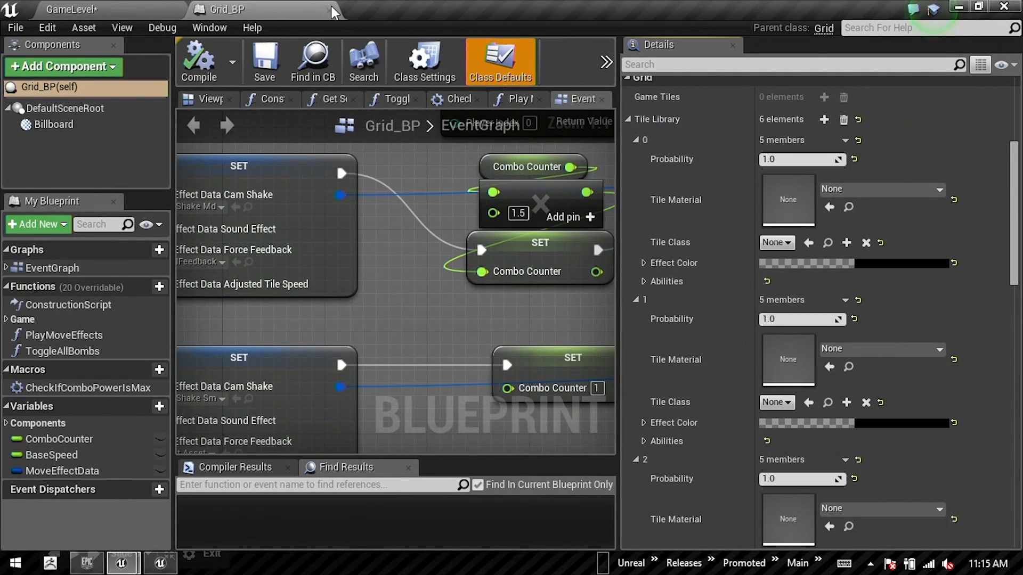
# Step: Select the placed Grid_BP actor in GameLevel and enlarge the viewport and the actor's property area
pyautogui.click(80, 9)
pyautogui.click(444, 189)
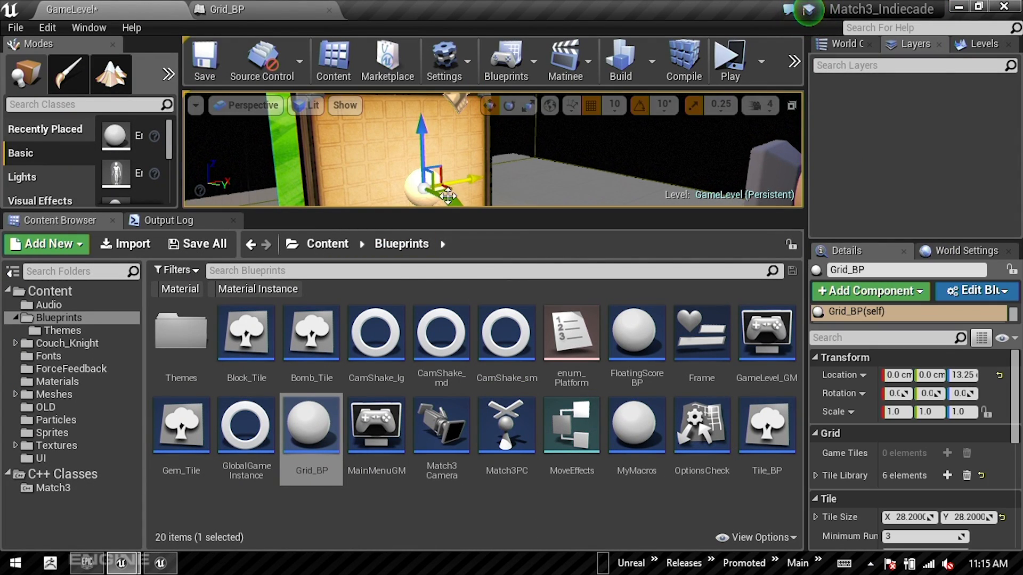
pyautogui.moveTo(444, 212); pyautogui.dragTo(443, 330)
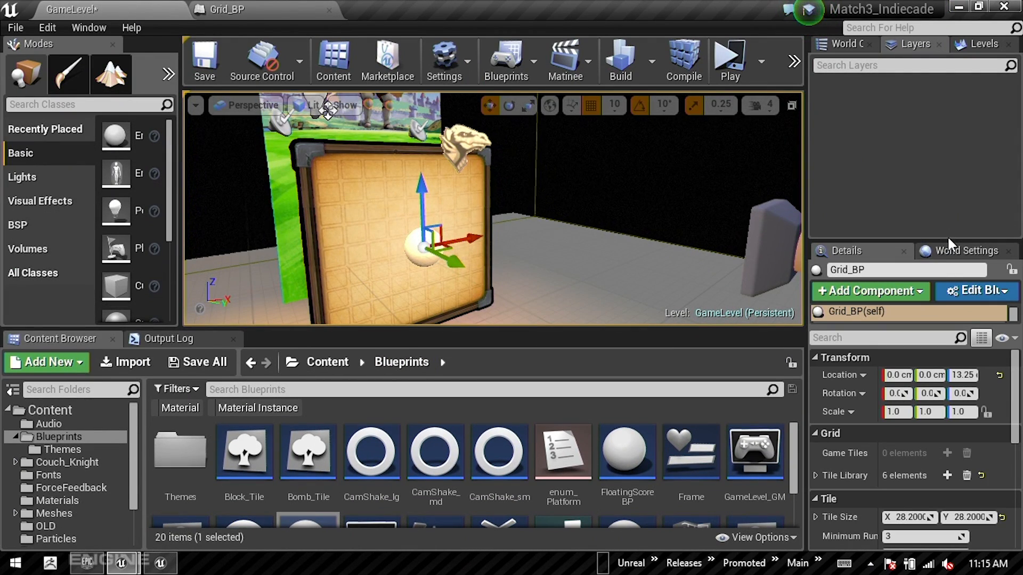
pyautogui.moveTo(947, 242); pyautogui.dragTo(947, 57)
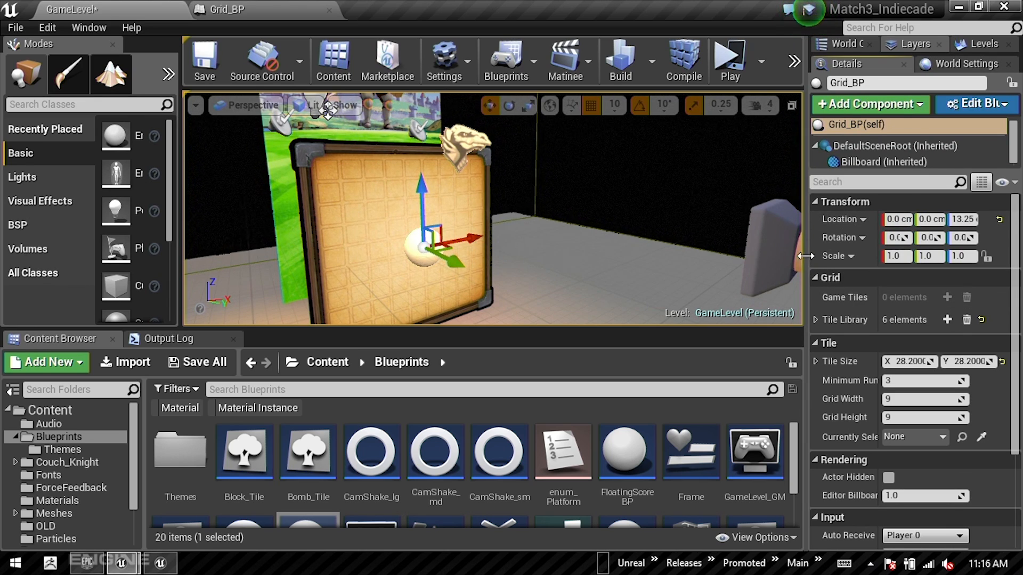
pyautogui.moveTo(802, 248); pyautogui.dragTo(595, 248)
# Step: Expand the placed Grid_BP actor's Tile Library and inspect the probability, material and class settings of entries 0 and 1
pyautogui.click(604, 320)
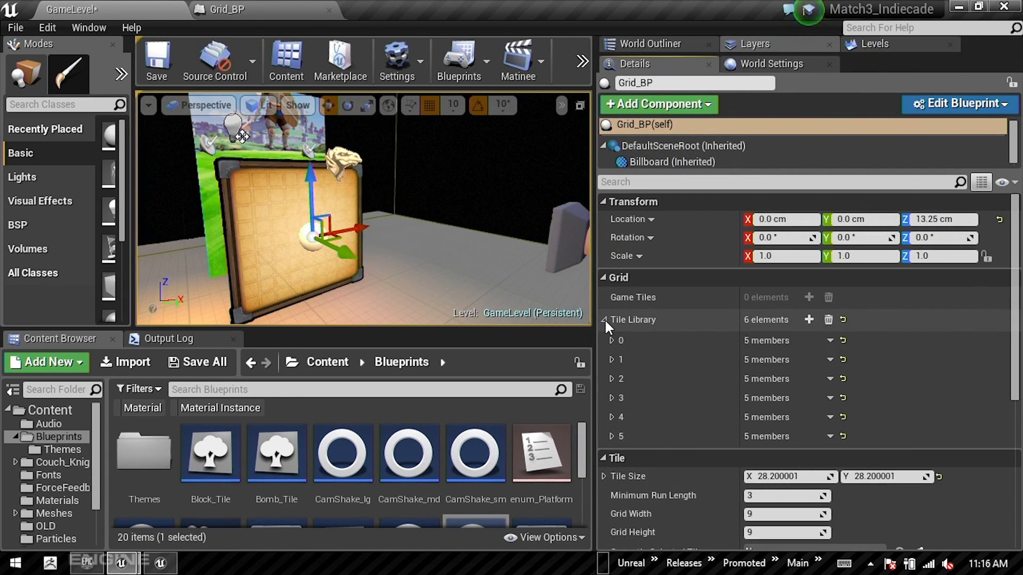
pyautogui.click(611, 341)
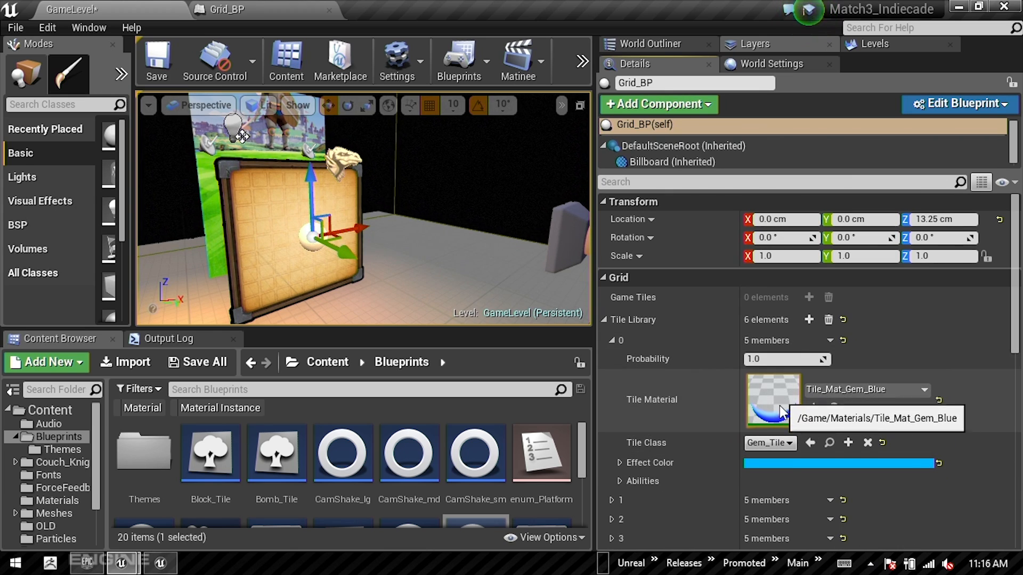
pyautogui.click(768, 360)
pyautogui.scroll(-5, 706, 415)
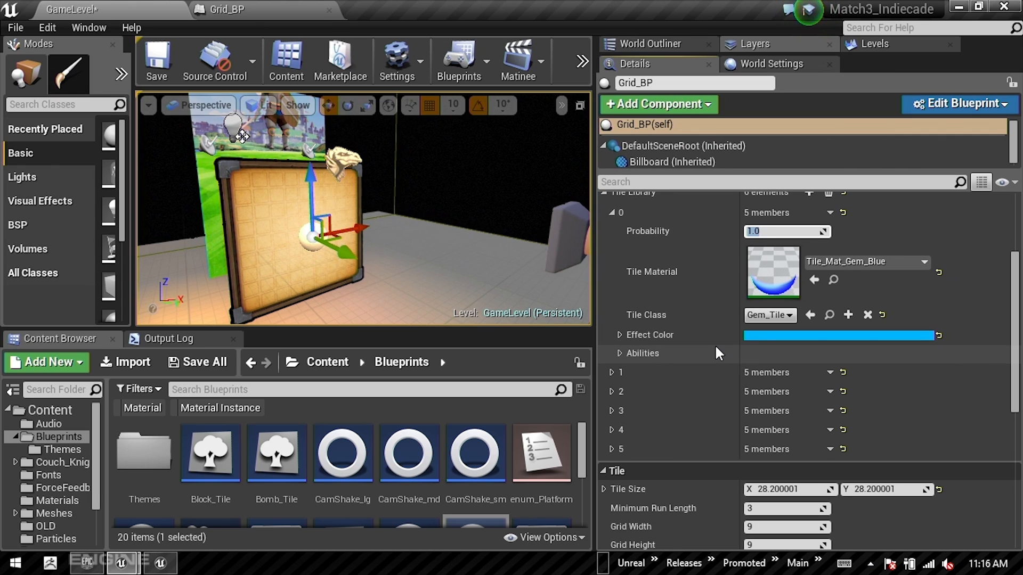
pyautogui.click(611, 373)
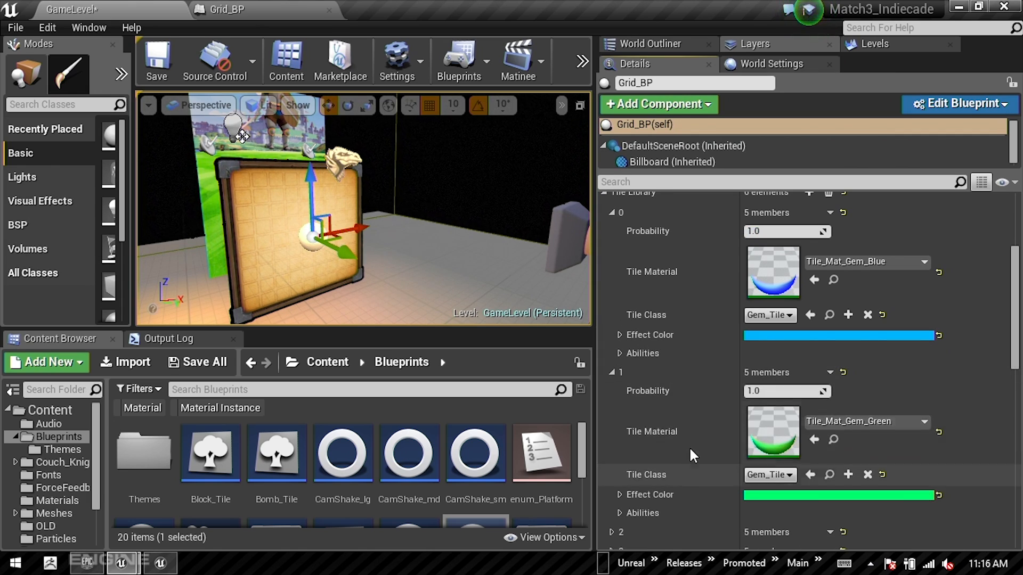
# Step: Expand Tile Library entry 4 and its Abilities to inspect the bomb tile's settings
pyautogui.scroll(-6, 613, 437)
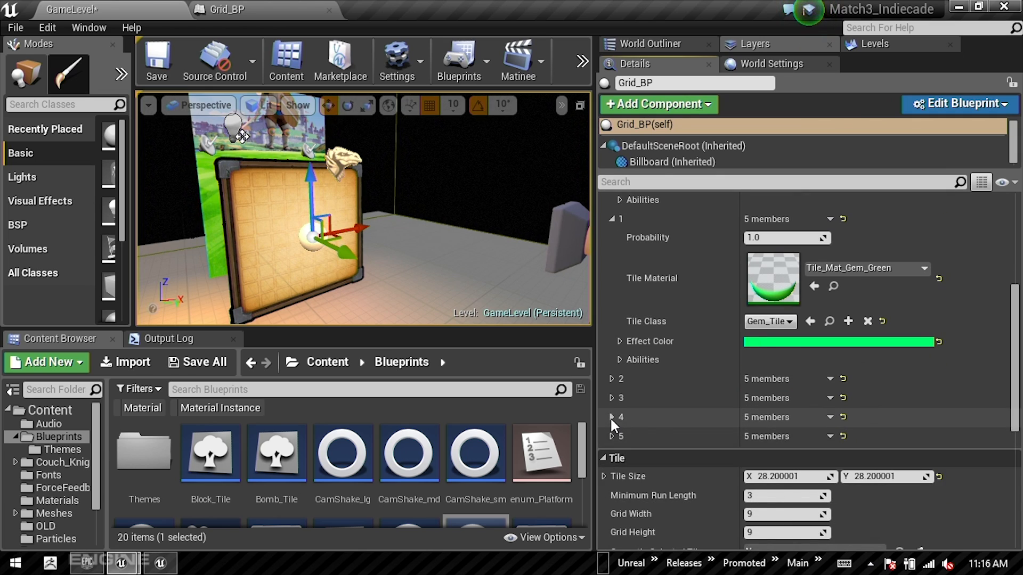
pyautogui.click(612, 419)
pyautogui.scroll(-5, 709, 319)
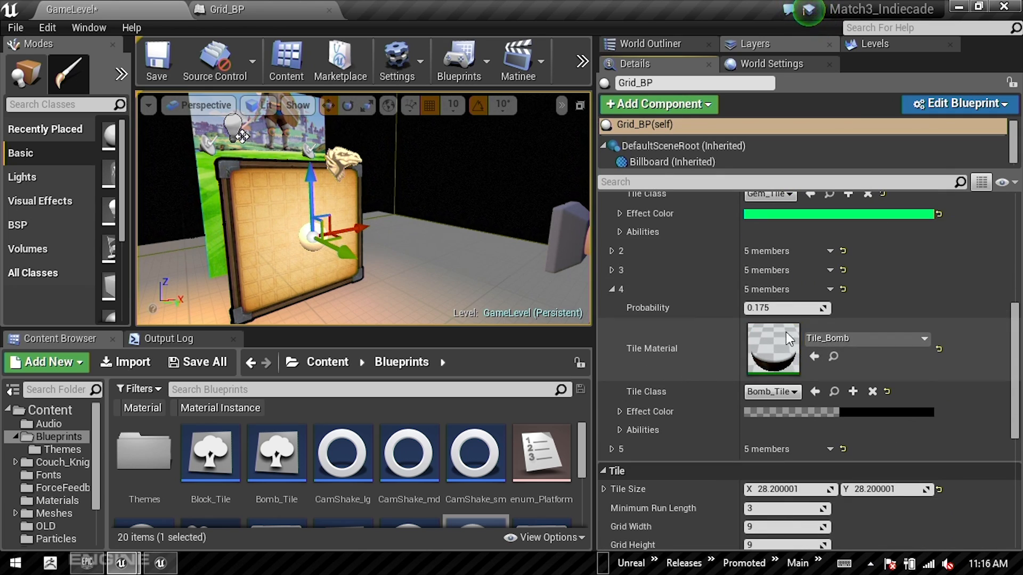
pyautogui.scroll(-4, 693, 336)
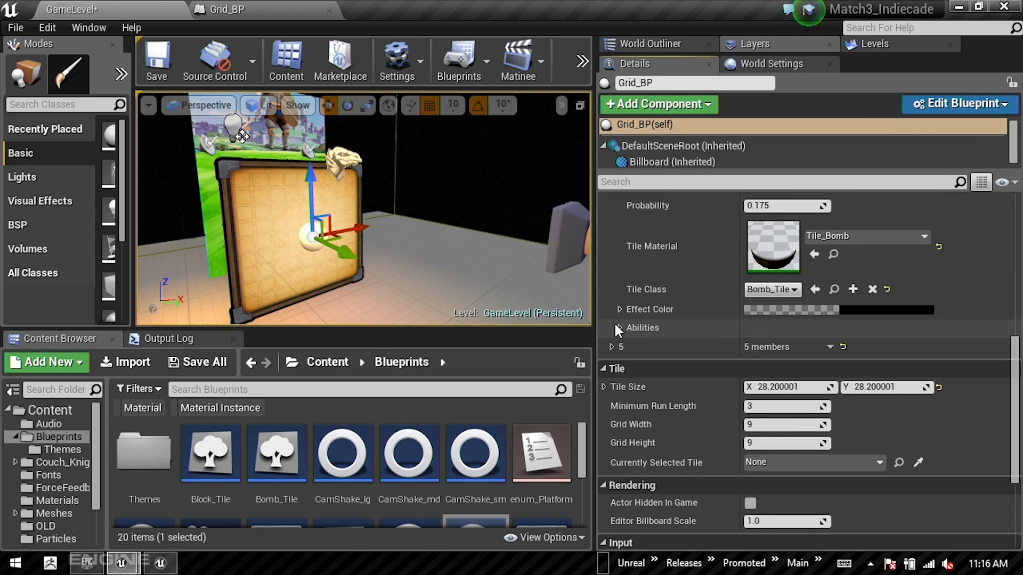
pyautogui.click(619, 330)
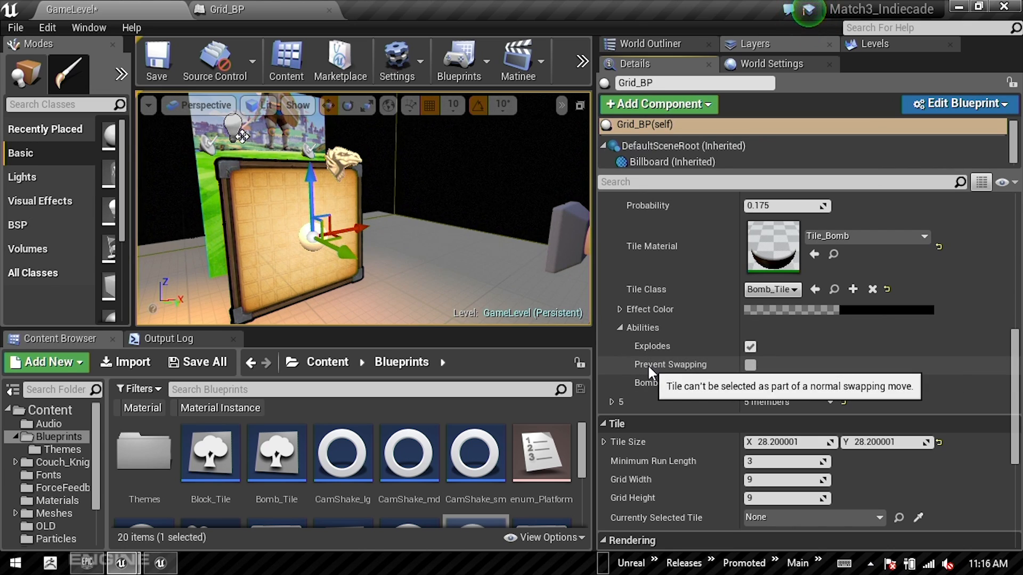
# Step: Expand Tile Library entry 5 and its Abilities to inspect the block tile's Prevent Swapping option
pyautogui.click(612, 403)
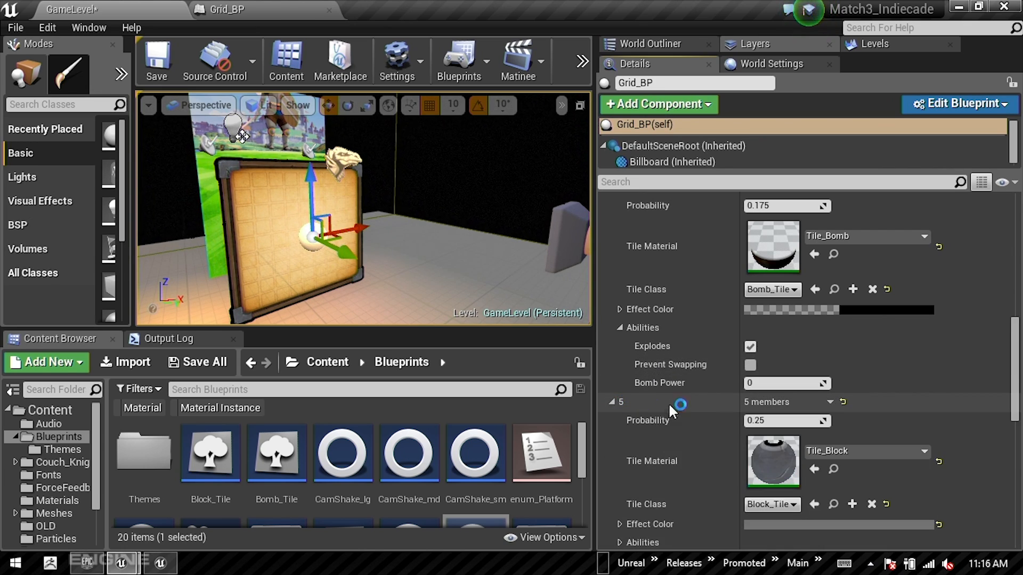
pyautogui.scroll(-2, 692, 404)
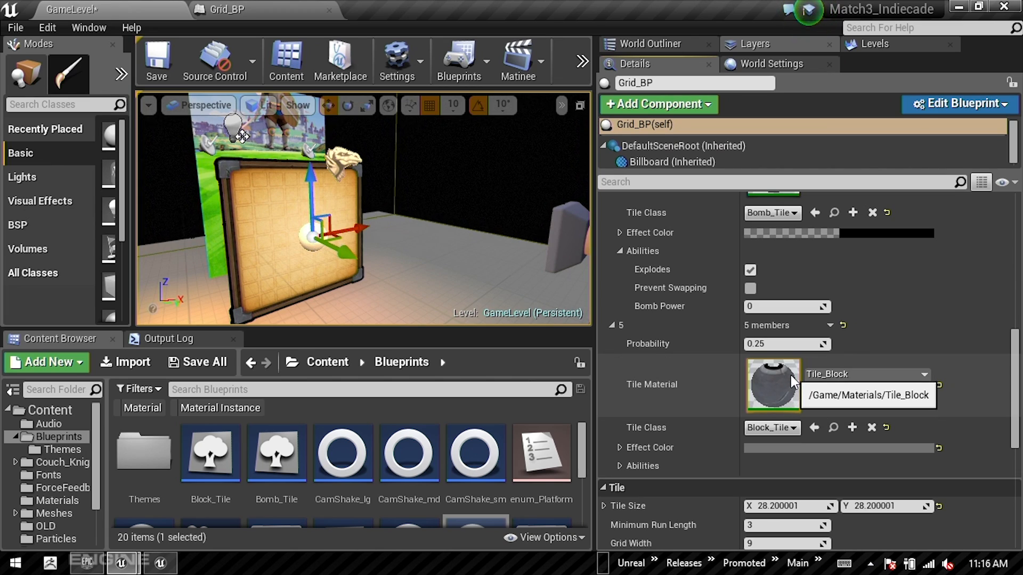
pyautogui.click(619, 466)
pyautogui.scroll(-3, 621, 474)
pyautogui.click(750, 426)
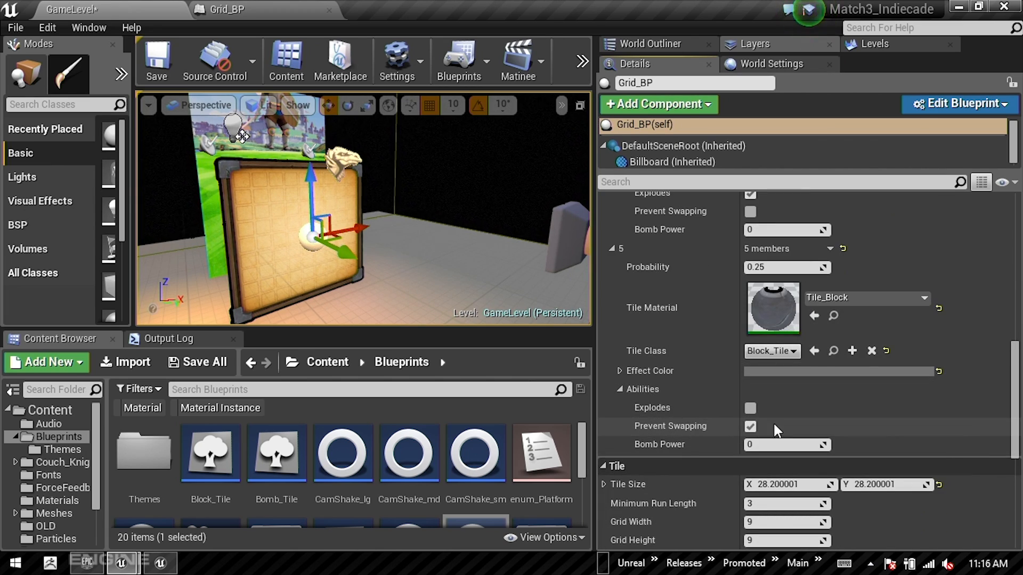
# Step: Review the tile entries again and examine Grid_BP's Tile Size, Minimum Run Length, Grid Width and Grid Height
pyautogui.scroll(7, 778, 421)
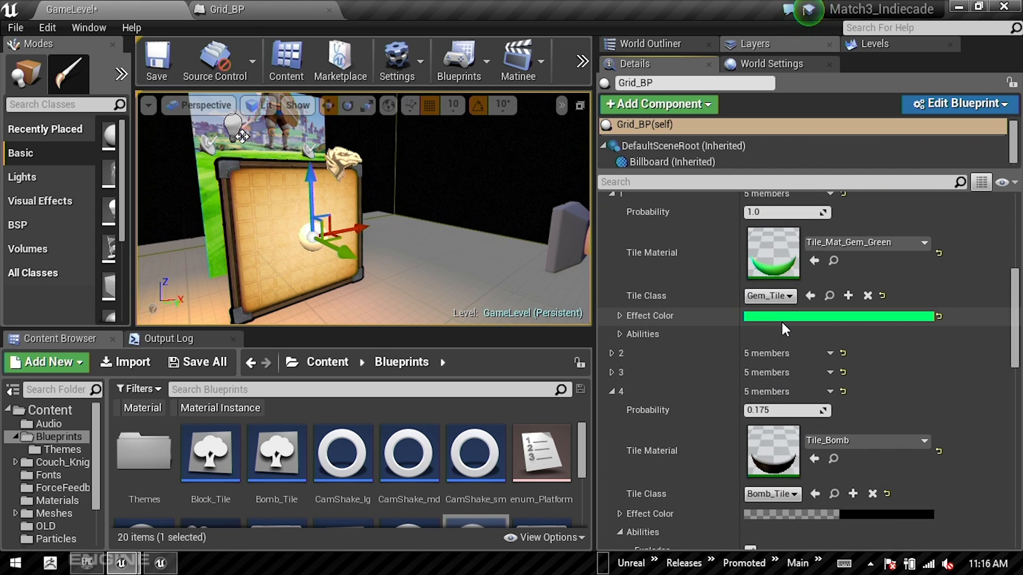
pyautogui.scroll(1, 808, 322)
pyautogui.scroll(-18, 808, 325)
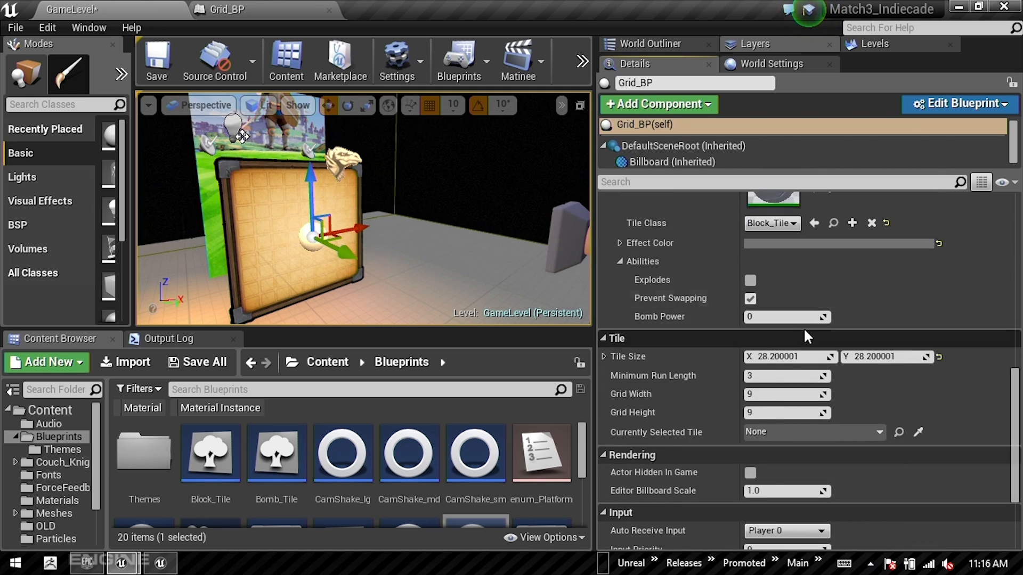
pyautogui.scroll(-4, 808, 337)
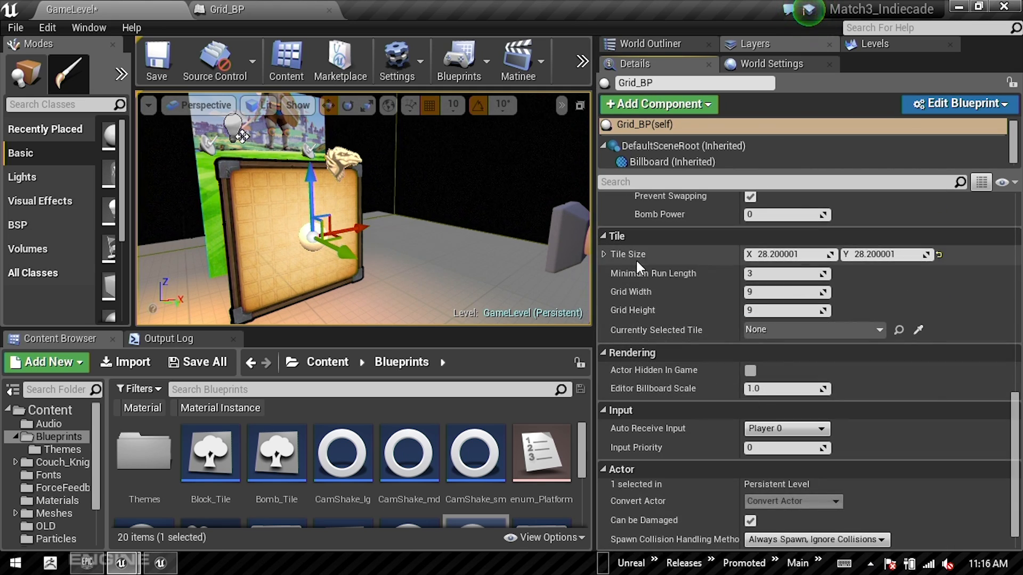
pyautogui.moveTo(634, 258)
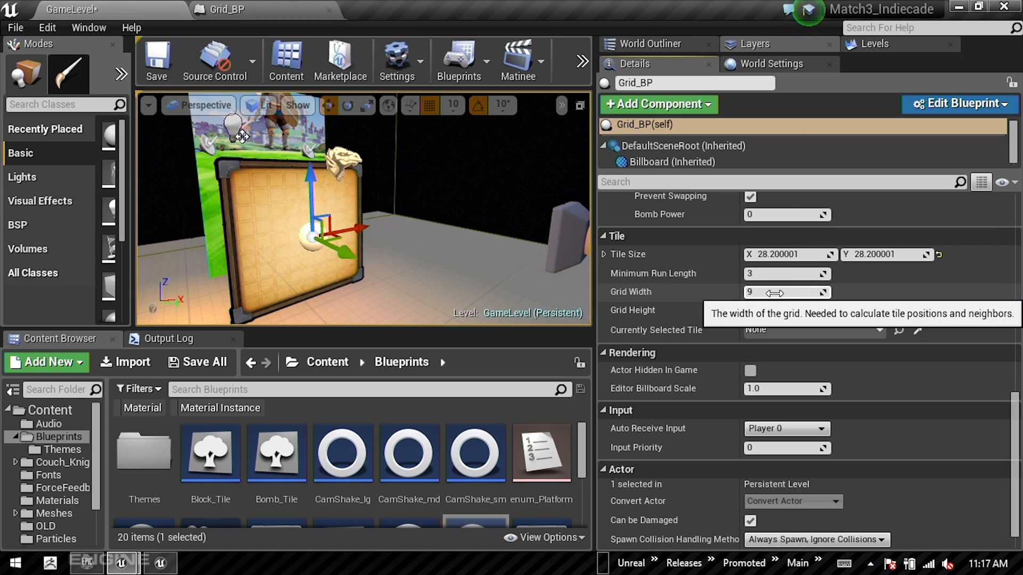
pyautogui.scroll(-1, 756, 341)
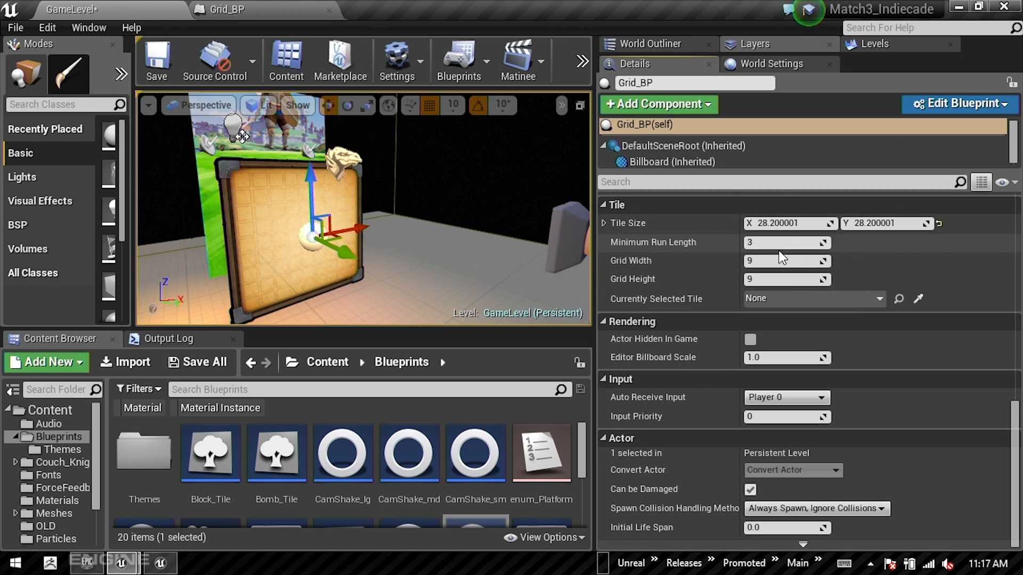
# Step: Switch to the Google Slides presentation and advance to the "Match 3: Placeholder Art" slide
pyautogui.hotkey('alt', 'Tab')
pyautogui.hotkey('alt', 'Tab')
pyautogui.hotkey('alt', 'Tab')
pyautogui.hotkey('alt', 'Tab')
pyautogui.hotkey('alt', 'Tab')
pyautogui.hotkey('alt', 'Tab')
pyautogui.hotkey('alt', 'Tab')
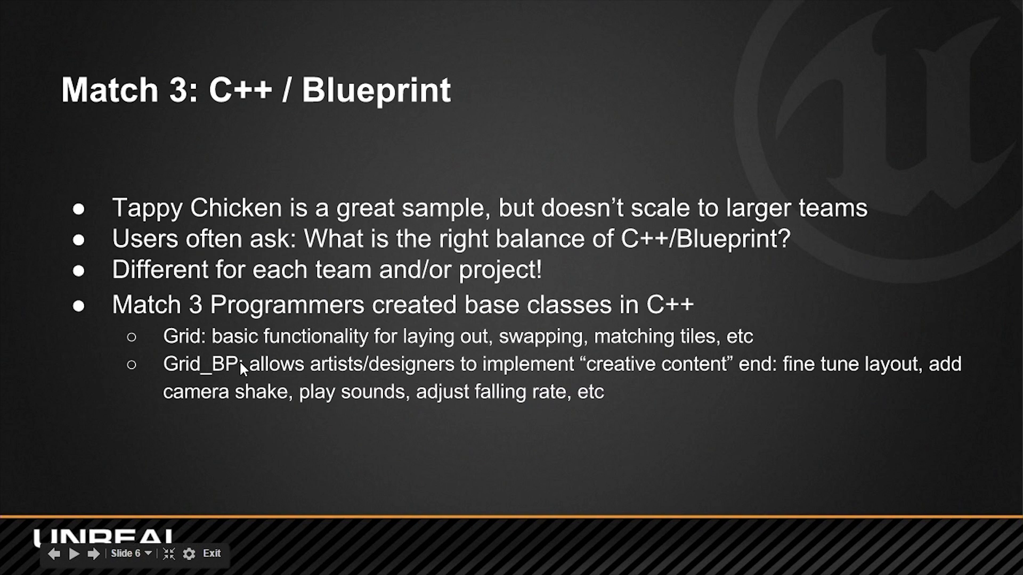
pyautogui.press('Right')
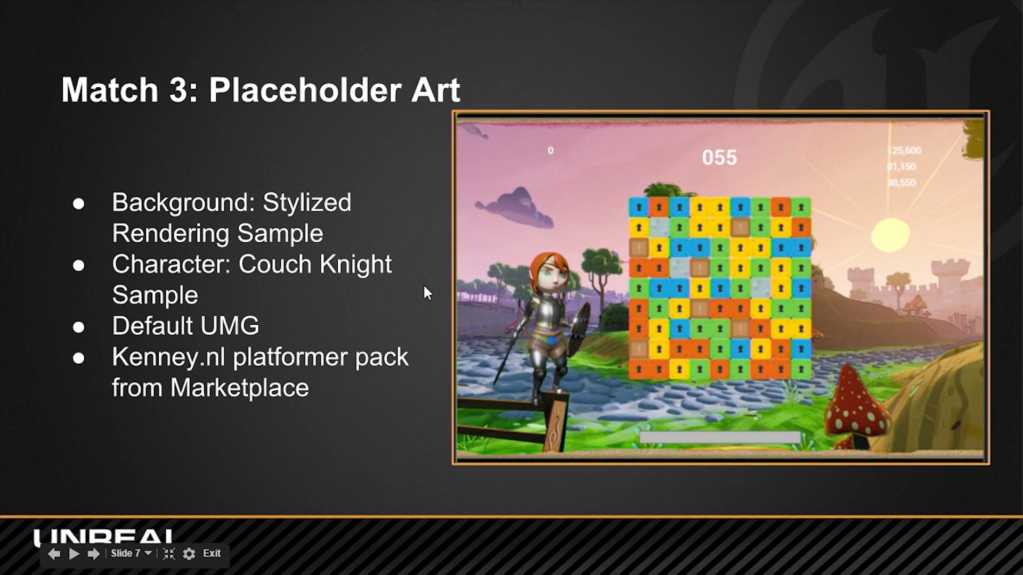
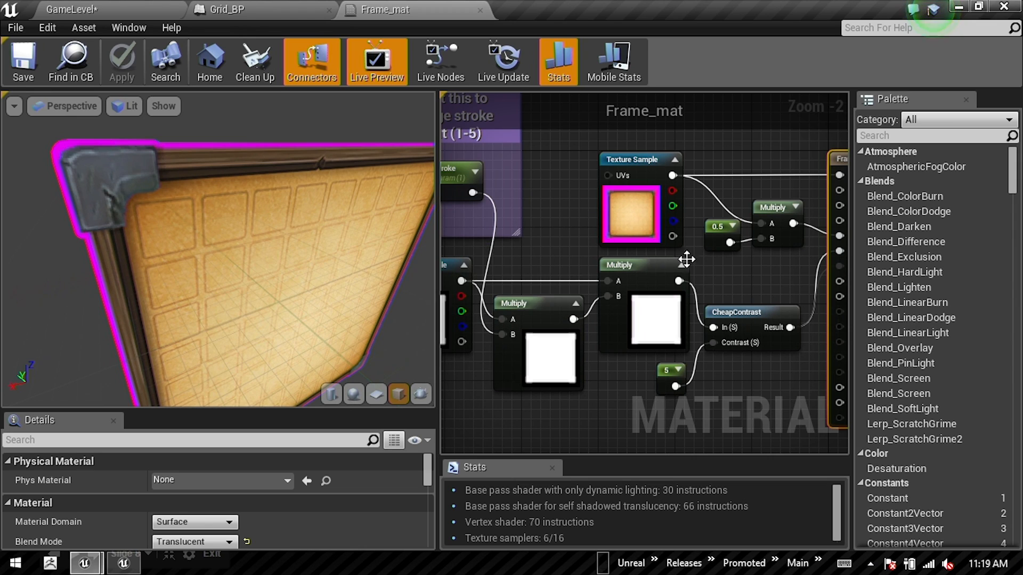
# Step: Close the material editor's Palette and open the Frame_purple texture used by the upper Texture Sample node
pyautogui.click(967, 99)
pyautogui.moveTo(581, 275); pyautogui.dragTo(663, 253, button='right')
pyautogui.scroll(-1, 719, 293)
pyautogui.scroll(3, 695, 213)
pyautogui.click(791, 229)
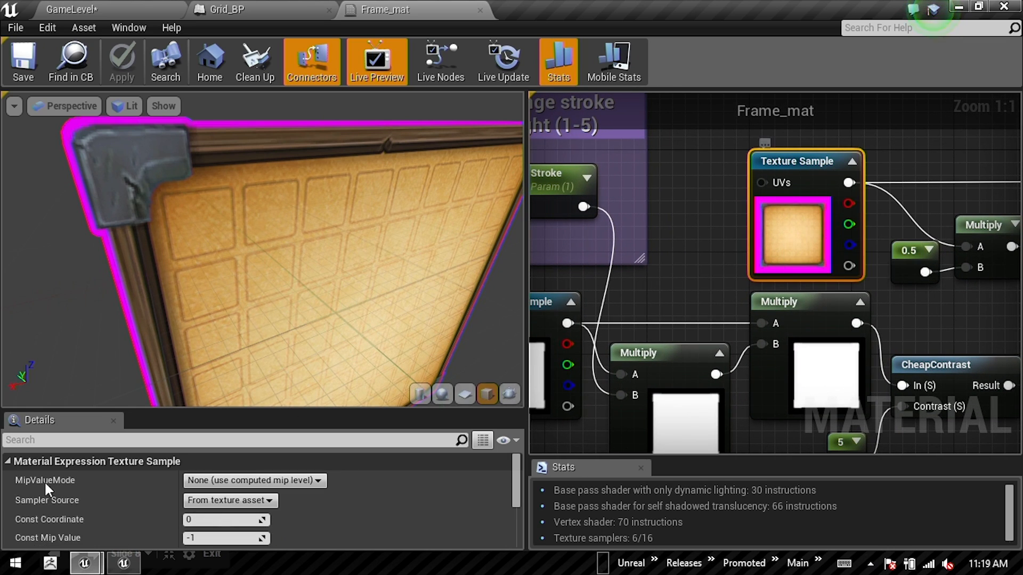
pyautogui.scroll(-5, 267, 511)
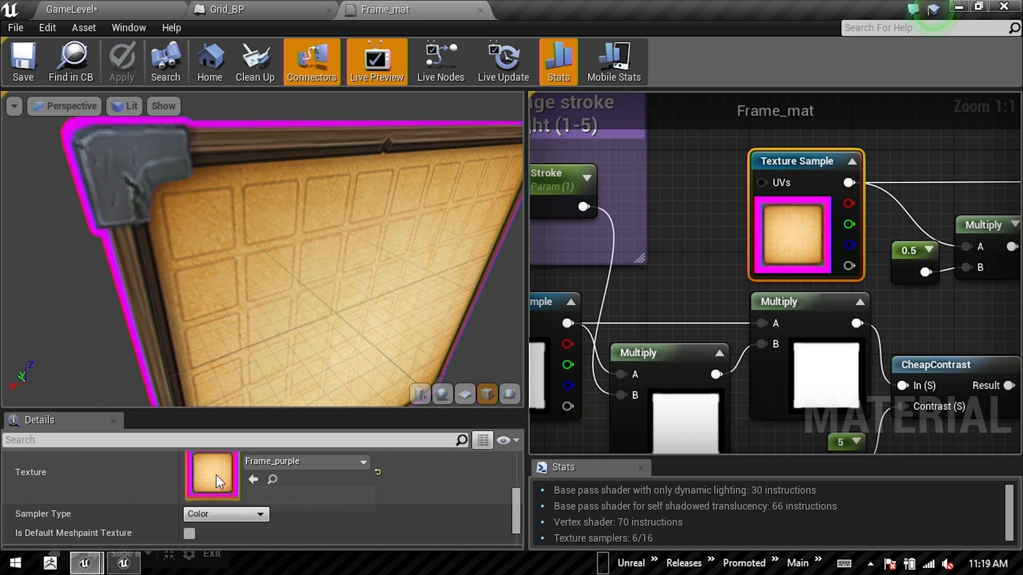
pyautogui.doubleClick(216, 476)
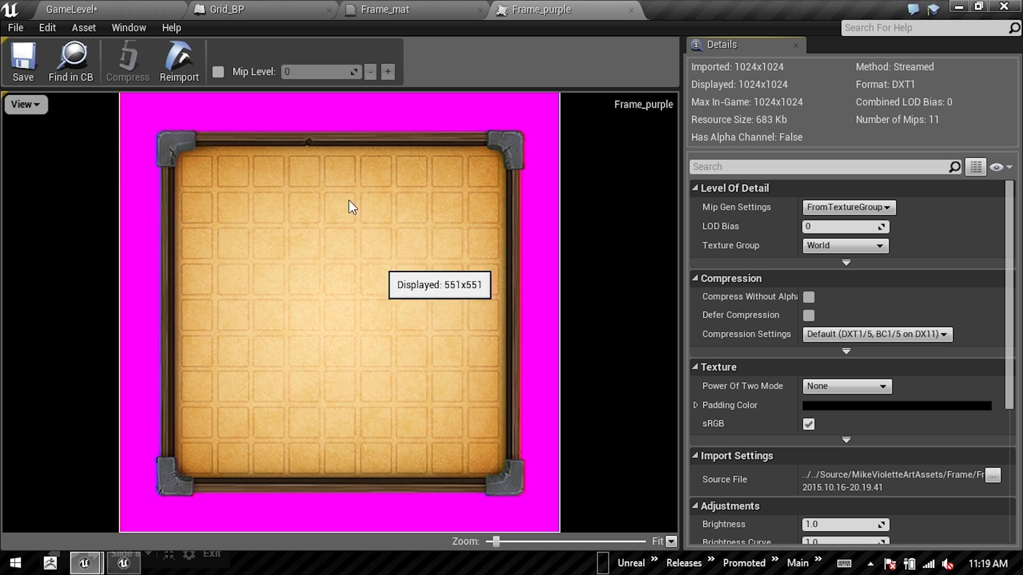
# Step: Open the Frame_opac texture from Frame_mat's white mask Texture Sample, compare it with Frame_purple and return to the Frame_mat graph
pyautogui.click(385, 9)
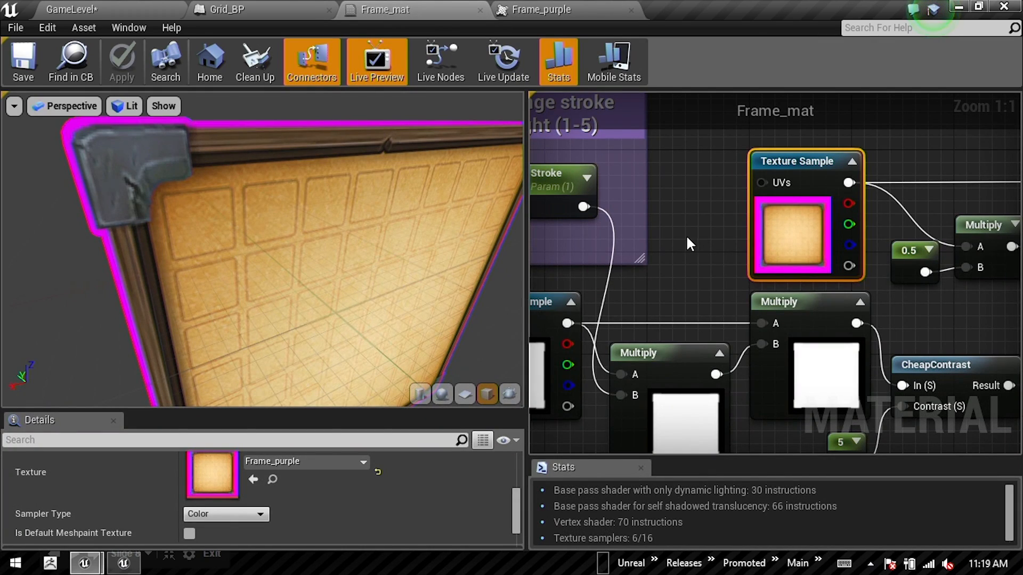
pyautogui.moveTo(686, 235); pyautogui.dragTo(790, 177, button='right')
pyautogui.click(613, 330)
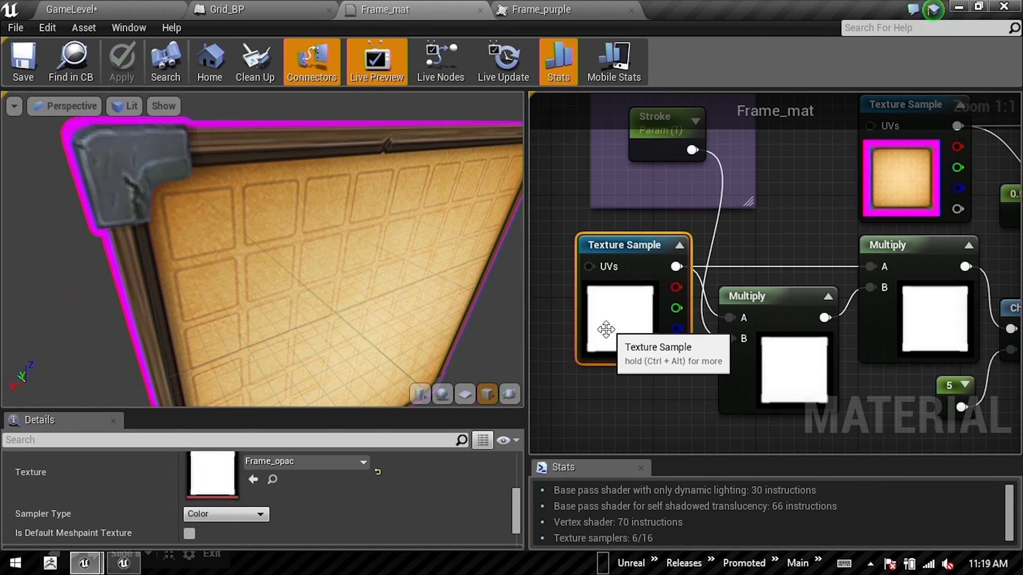
pyautogui.doubleClick(213, 488)
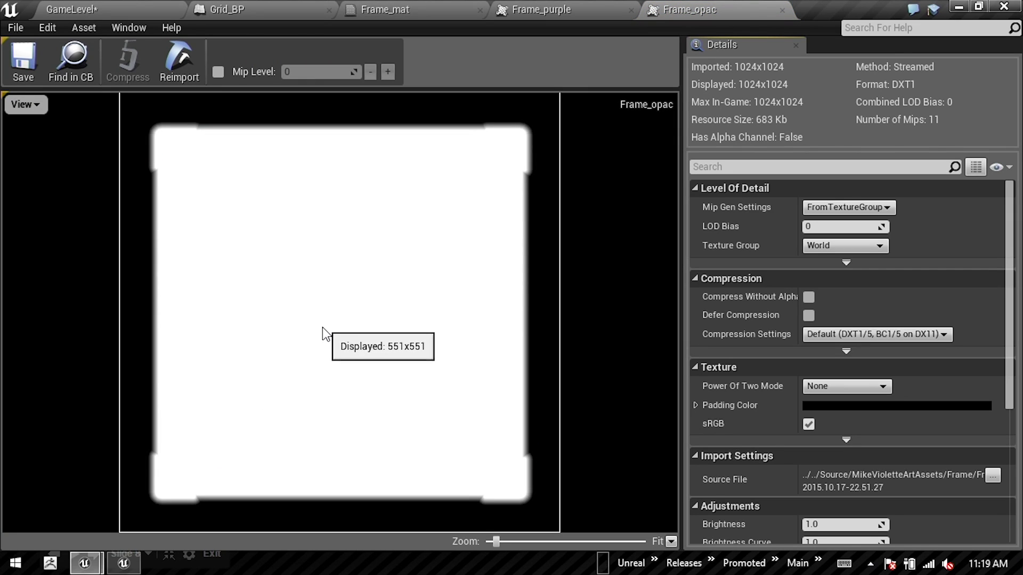
pyautogui.click(519, 10)
pyautogui.click(413, 11)
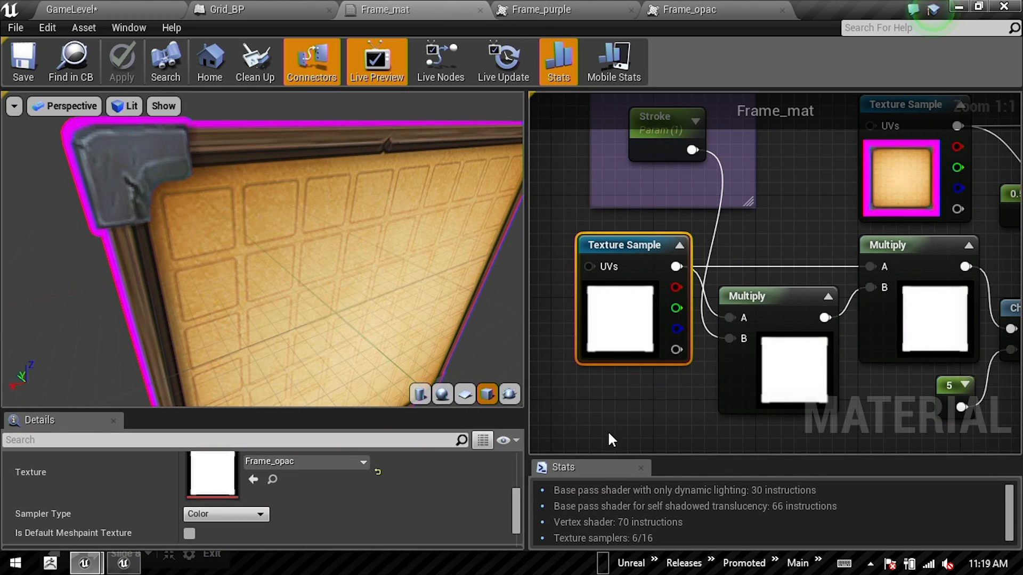
# Step: Inspect the Stroke parameter, the CheapContrast function and its contrast constant in the Frame_mat graph
pyautogui.scroll(-1, 634, 169)
pyautogui.click(634, 169)
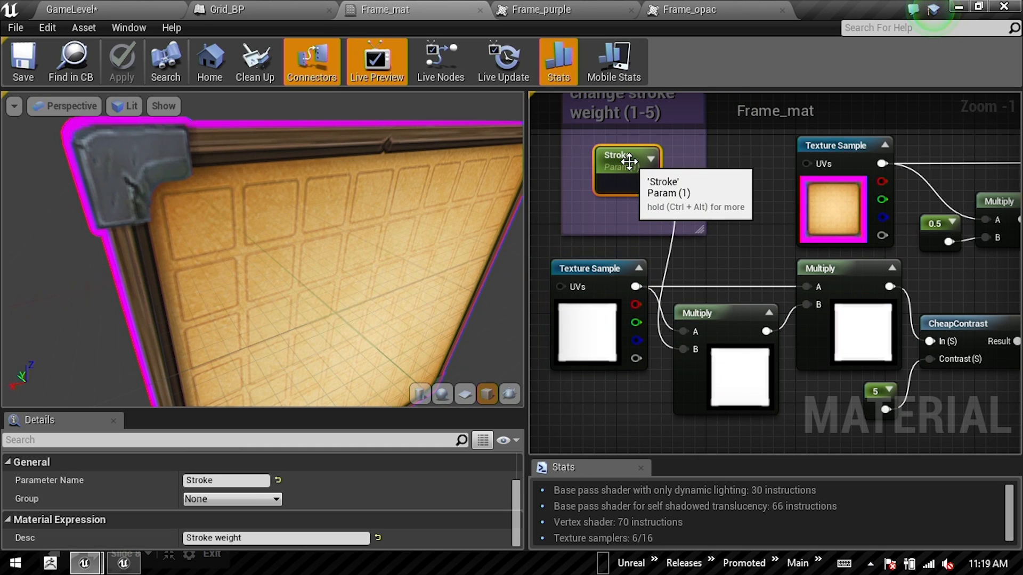
pyautogui.moveTo(764, 349); pyautogui.dragTo(669, 307, button='right')
pyautogui.moveTo(759, 384); pyautogui.dragTo(703, 371, button='right')
pyautogui.moveTo(824, 246); pyautogui.dragTo(847, 320)
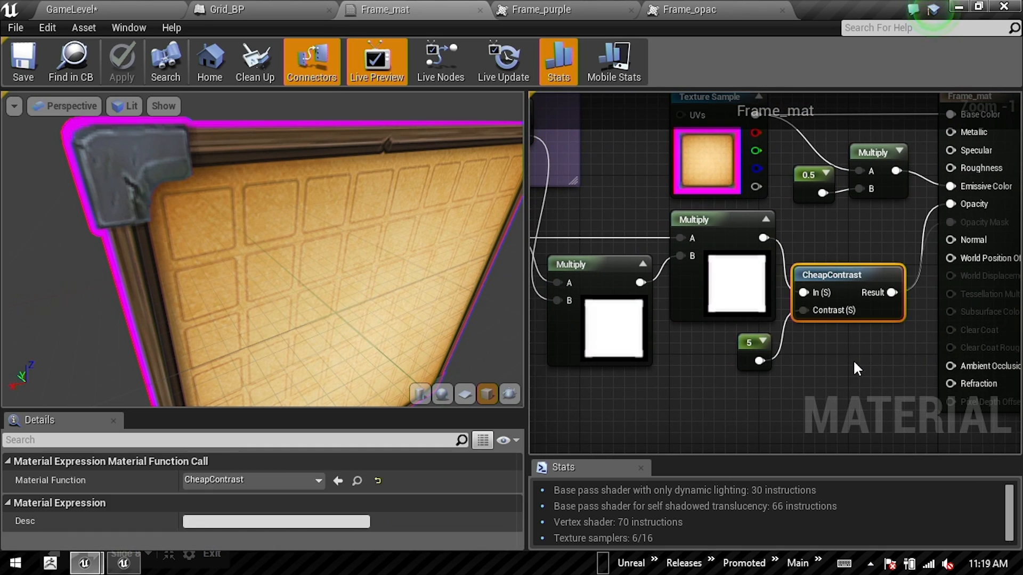
pyautogui.click(751, 351)
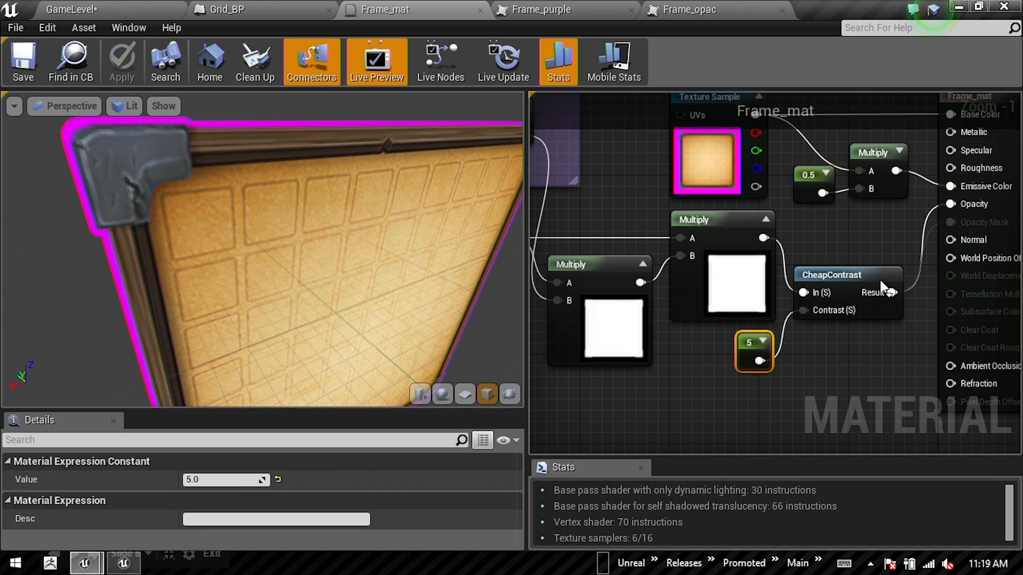
# Step: Set the Stroke parameter's default value to 20 and look at the frame outline in the material preview
pyautogui.moveTo(576, 185); pyautogui.dragTo(687, 292, button='right')
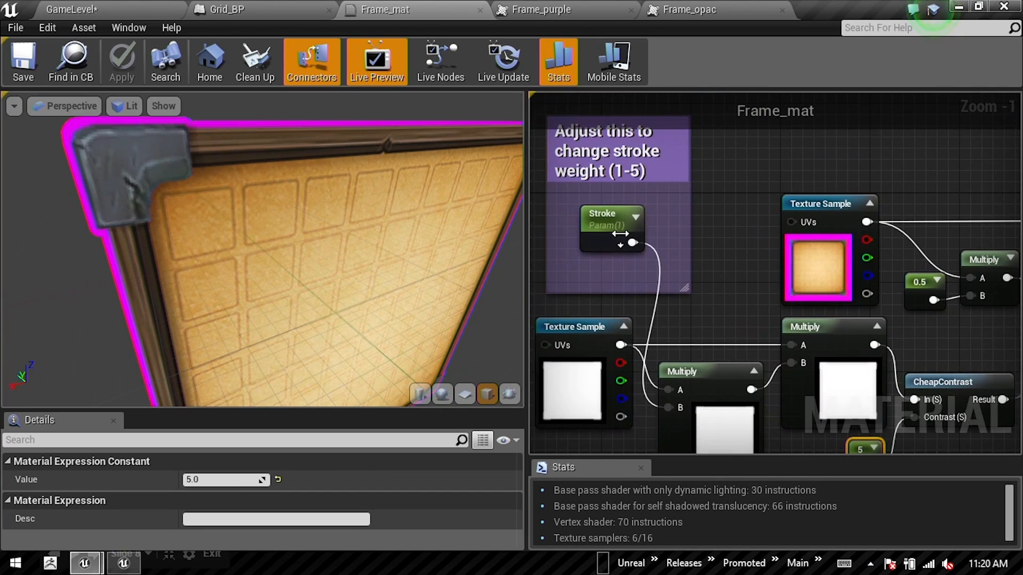
pyautogui.click(606, 215)
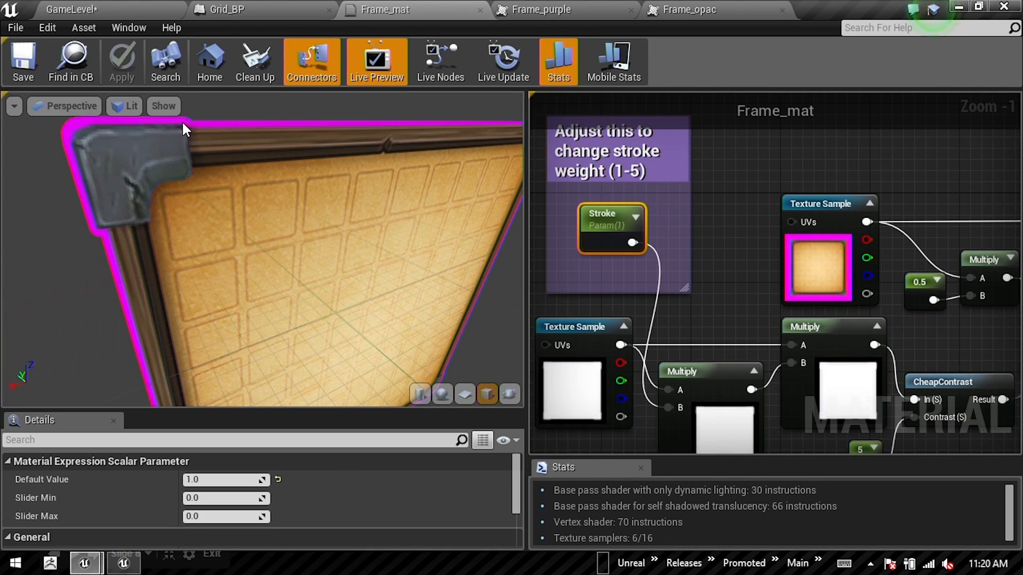
pyautogui.click(224, 479)
pyautogui.write('20')
pyautogui.press('Return')
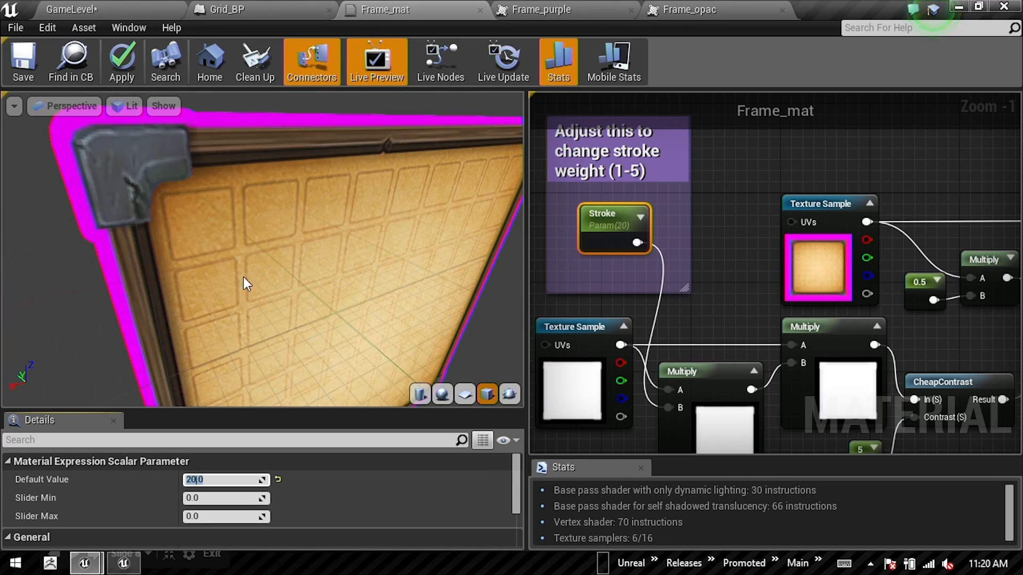
pyautogui.moveTo(270, 219)
pyautogui.mouseDown(button='right')
pyautogui.moveTo(261, 226)
pyautogui.moveTo(282, 206)
pyautogui.moveTo(261, 229)
pyautogui.mouseUp(button='right')
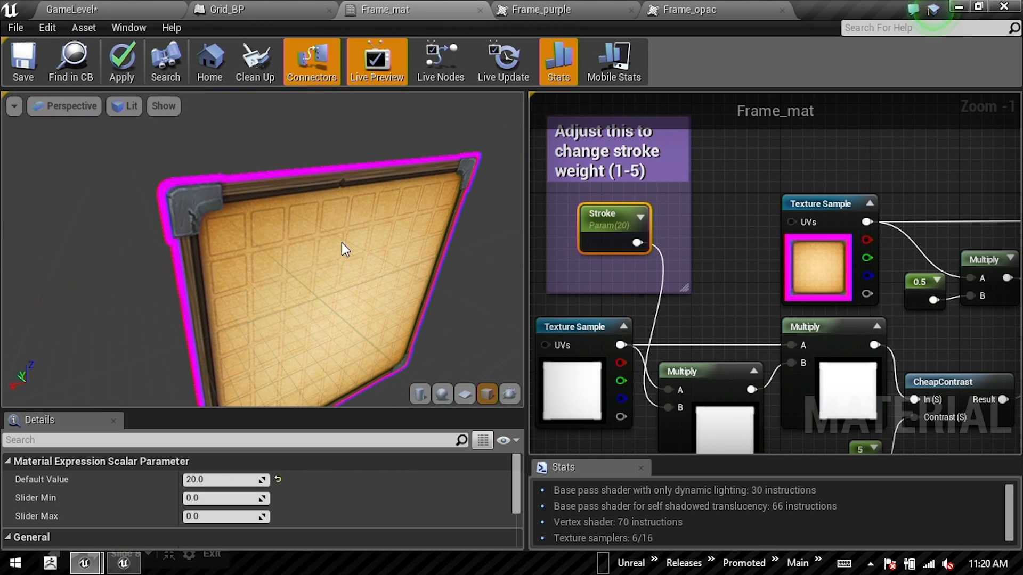
# Step: Select the nodes feeding Frame_mat's Opacity input, from the mask Texture Sample to CheapContrast, and examine the outline on the preview cube
pyautogui.scroll(-2, 752, 256)
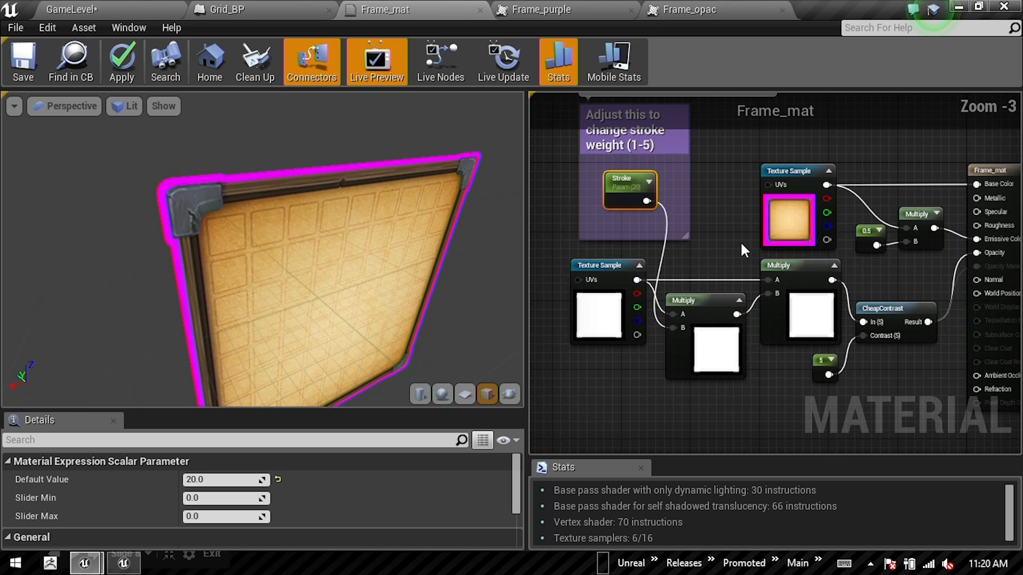
pyautogui.moveTo(631, 407); pyautogui.dragTo(896, 290)
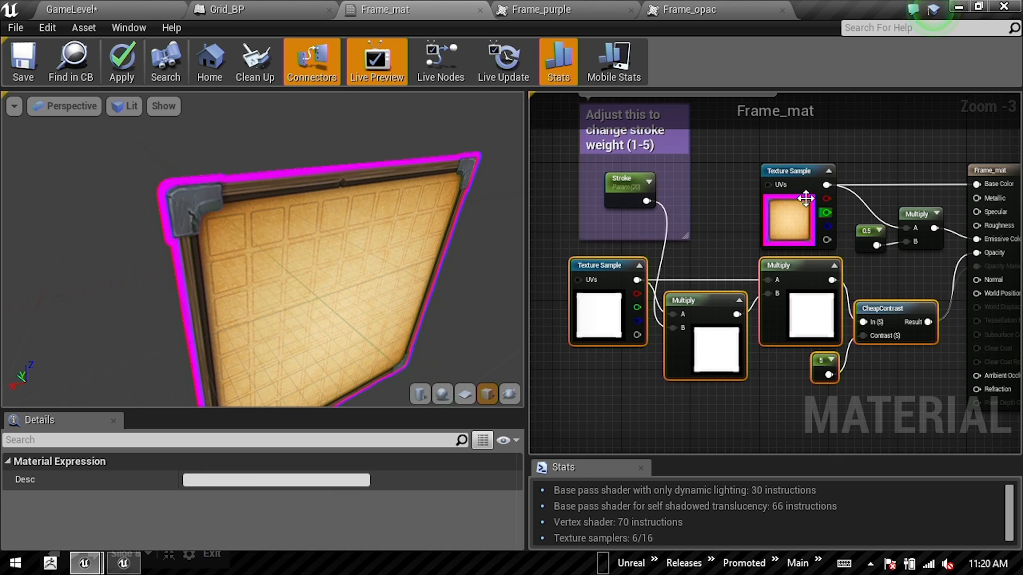
pyautogui.moveTo(863, 164); pyautogui.dragTo(587, 301)
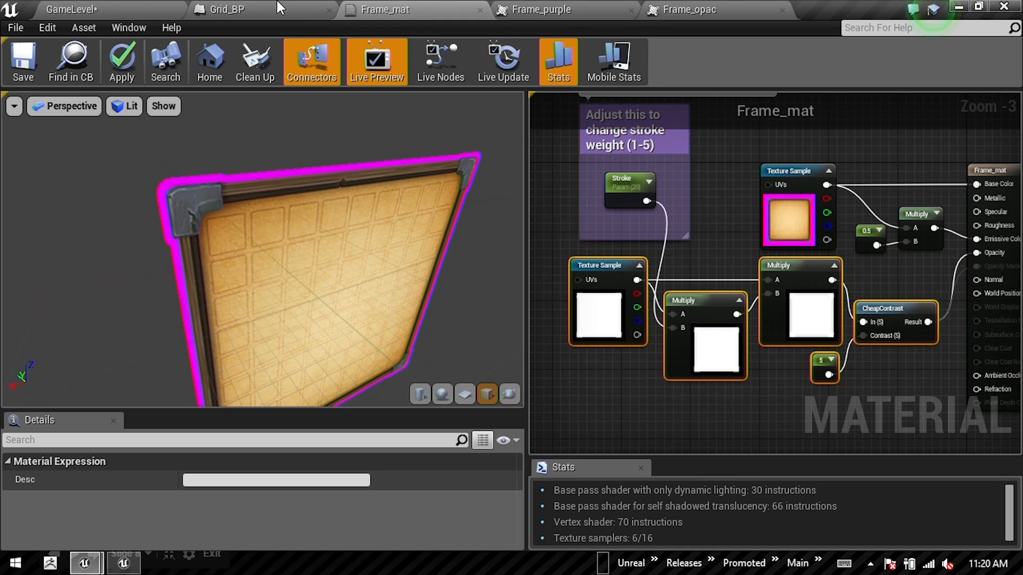
pyautogui.moveTo(282, 182); pyautogui.dragTo(284, 205)
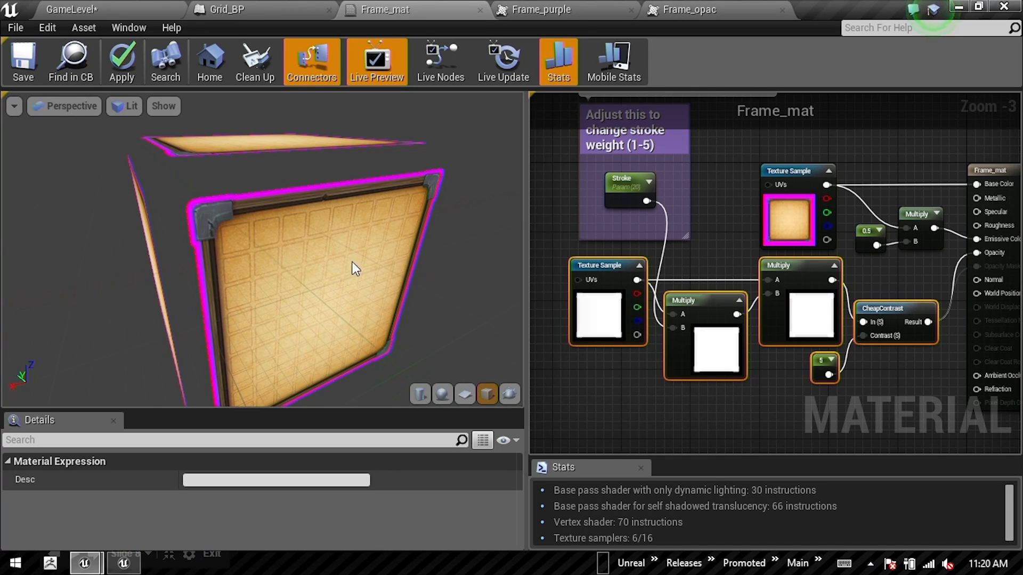
pyautogui.moveTo(614, 395); pyautogui.dragTo(870, 337)
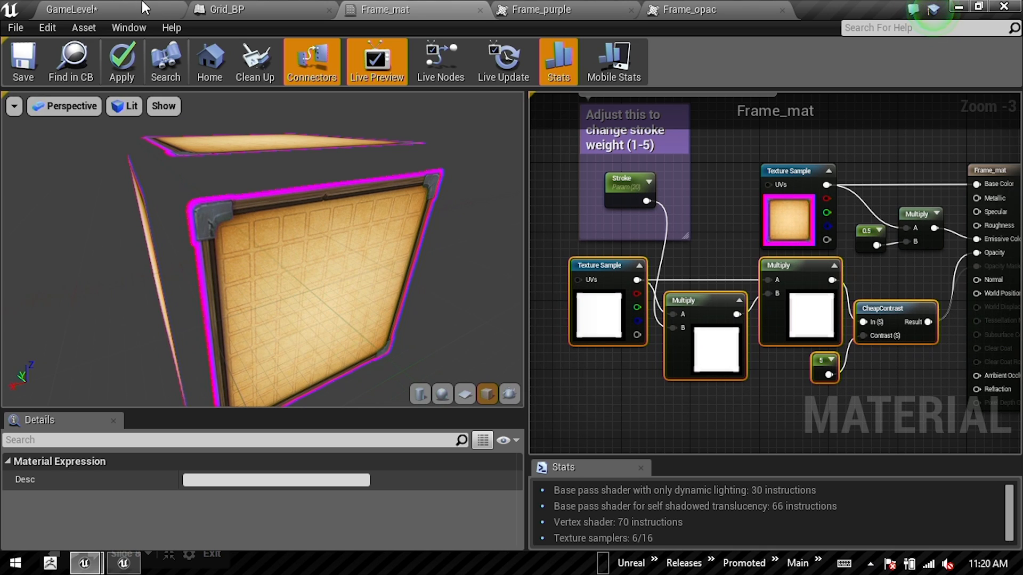
# Step: Return to GameLevel, switch to the Google Slides presentation and advance past "Match 3: Outline Materials" to the "Match 3: UMG" slide
pyautogui.click(112, 9)
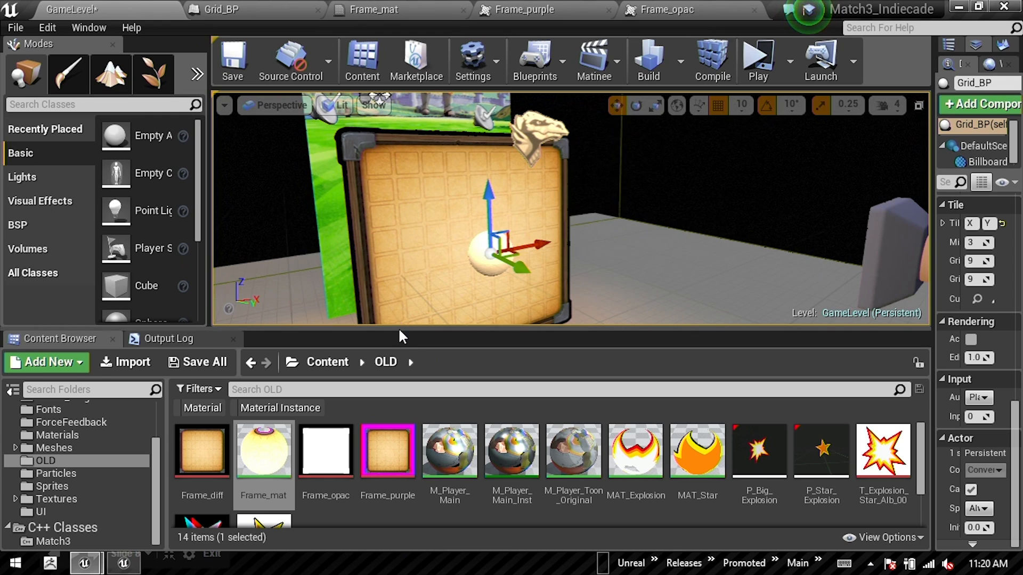
pyautogui.hotkey('alt', 'Tab')
pyautogui.click(390, 241)
pyautogui.press('Left')
pyautogui.press('Left')
pyautogui.press('Right')
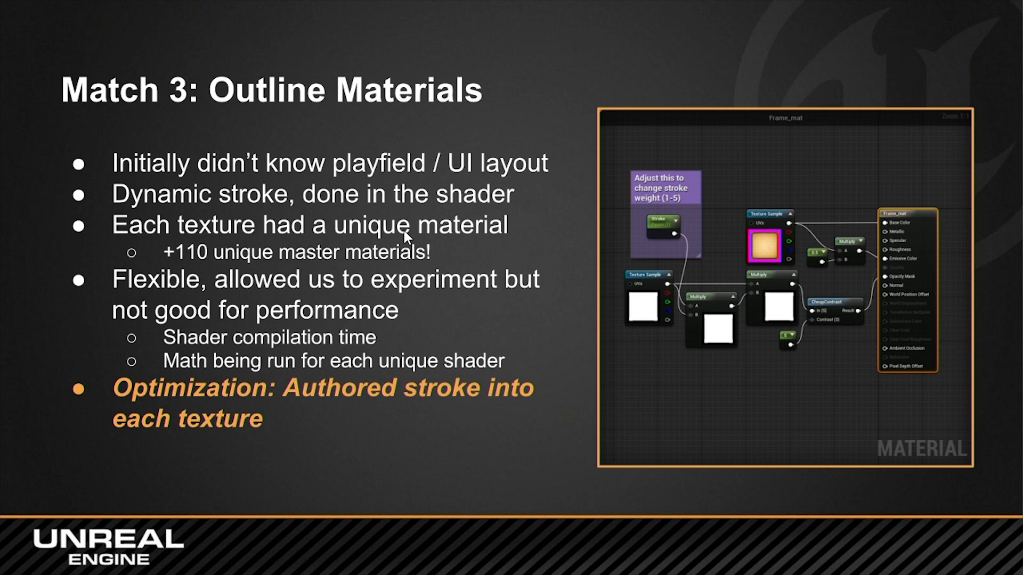
pyautogui.press('Right')
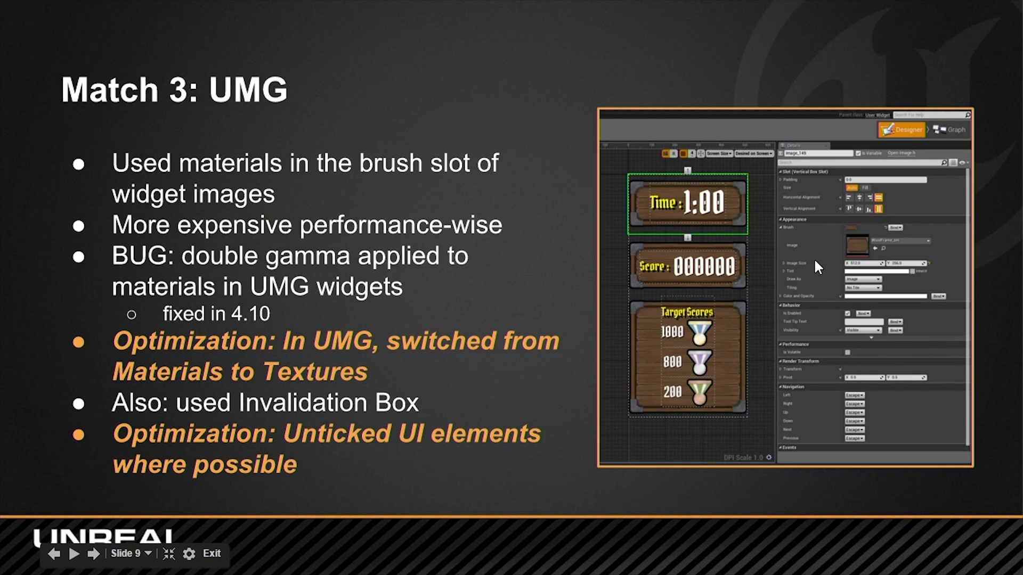
# Step: Switch to Unreal Editor, open the ScoreBoardWB widget from the Content/UI folder and bring its Time and Score panels into close view
pyautogui.hotkey('alt', 'Tab')
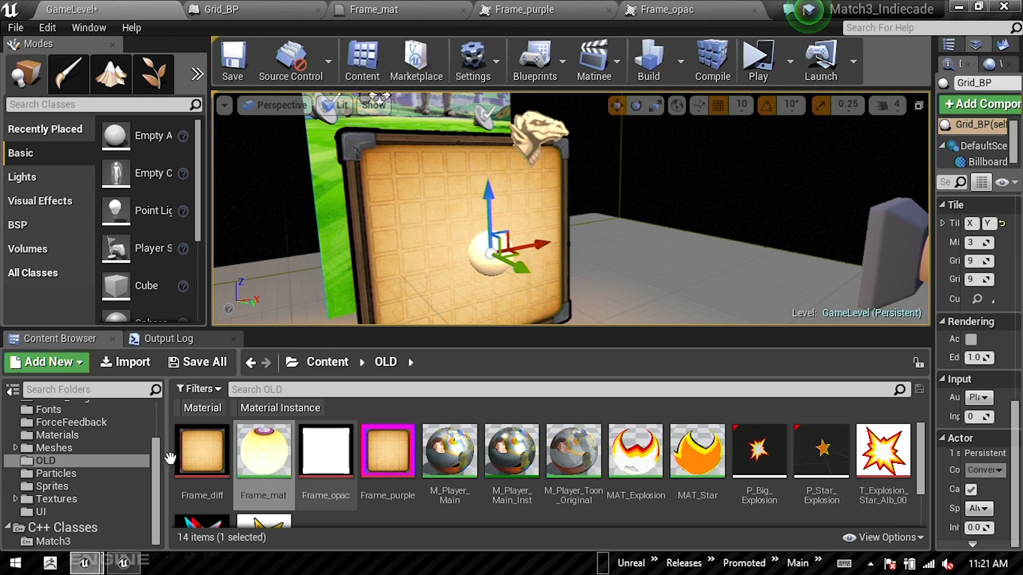
pyautogui.click(40, 512)
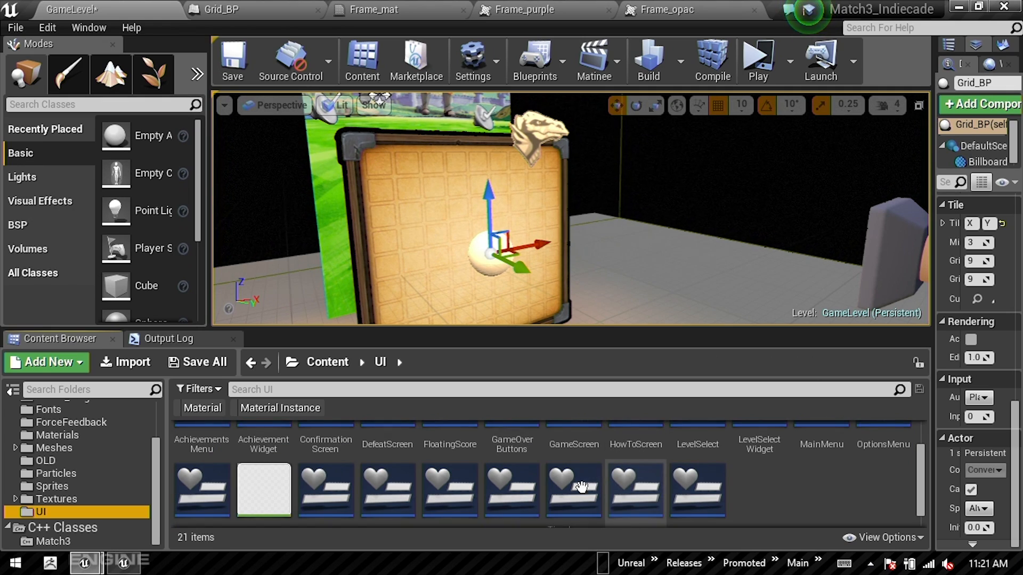
pyautogui.scroll(-1, 530, 488)
pyautogui.doubleClick(333, 471)
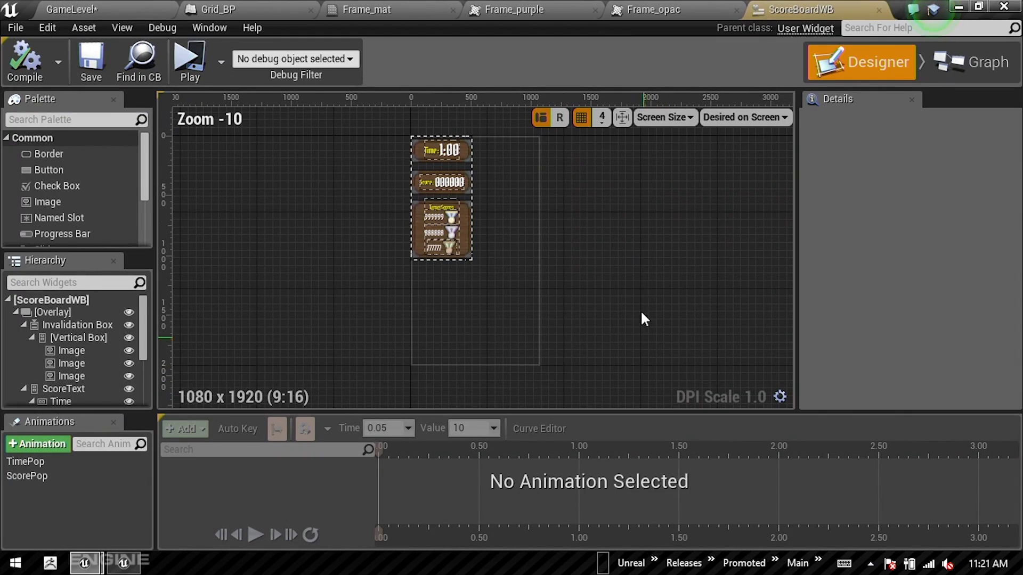
pyautogui.scroll(6, 446, 184)
pyautogui.moveTo(562, 281); pyautogui.dragTo(558, 341, button='right')
pyautogui.moveTo(549, 176); pyautogui.dragTo(567, 264, button='right')
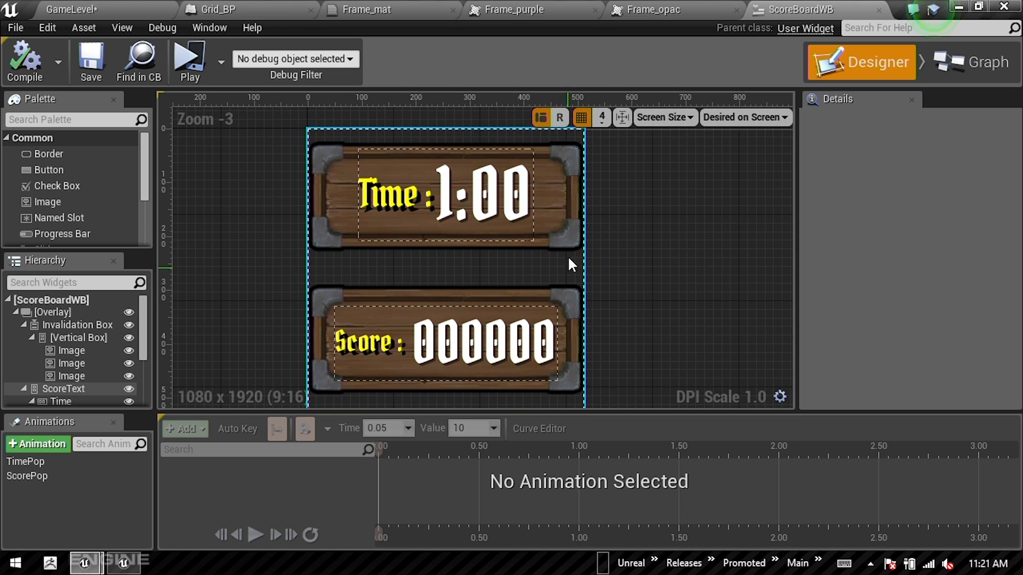
# Step: Inspect the brush of the Time panel's Image widget and browse its available textures and material instances without changing the image
pyautogui.click(64, 350)
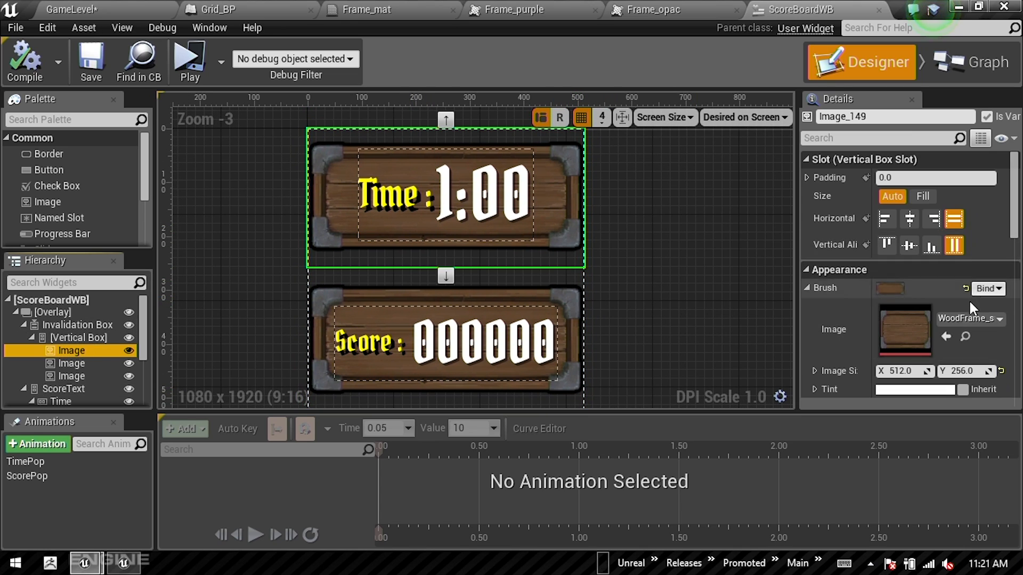
pyautogui.scroll(-2, 959, 293)
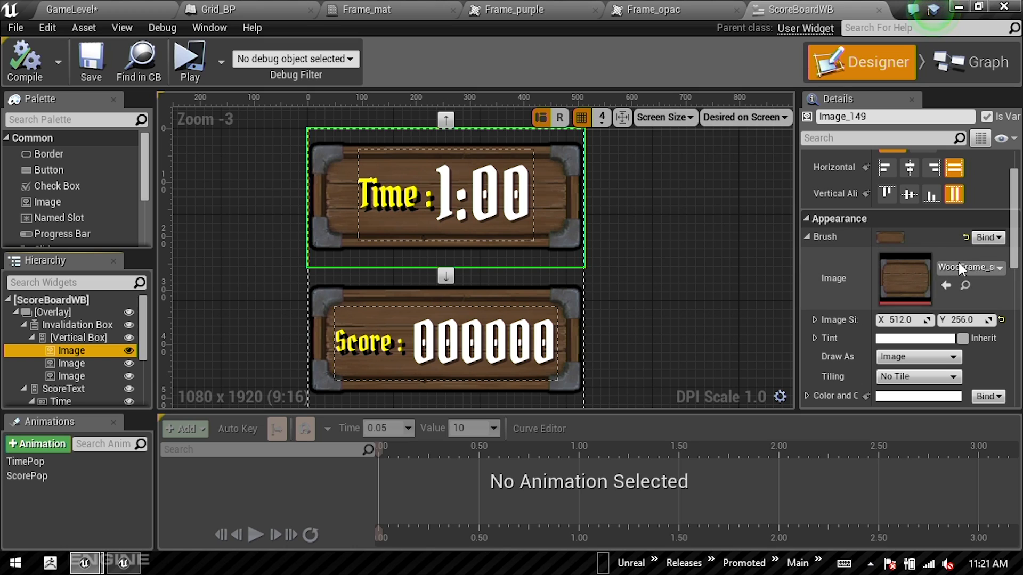
pyautogui.click(984, 266)
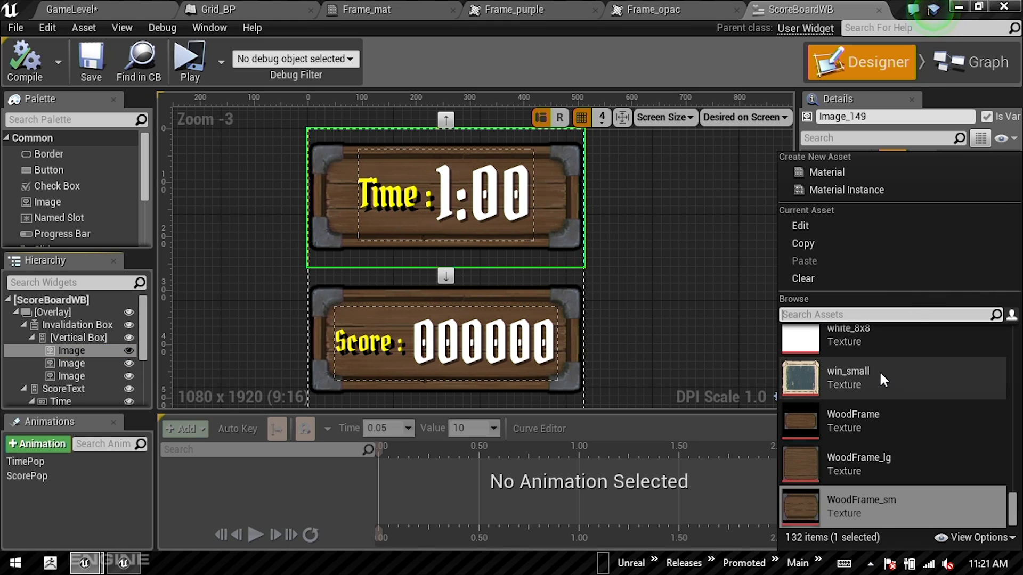
pyautogui.scroll(1, 878, 387)
pyautogui.scroll(11, 879, 408)
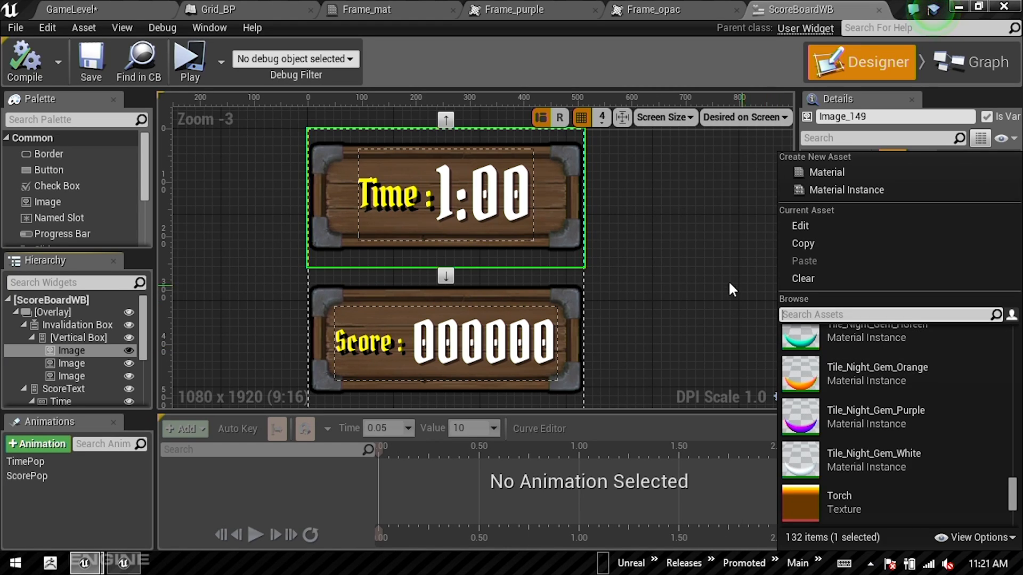
pyautogui.click(717, 244)
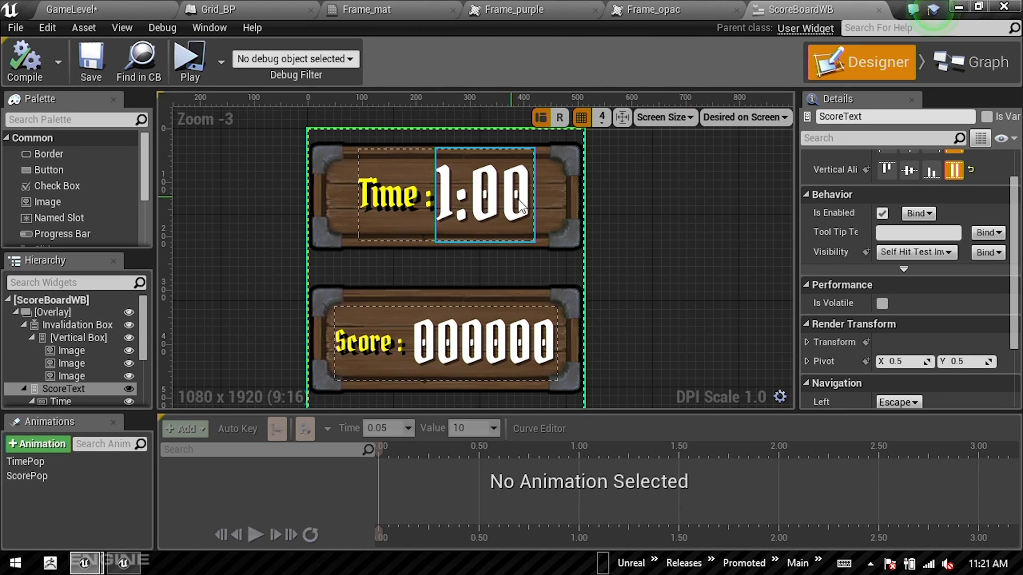
pyautogui.scroll(-2, 678, 260)
# Step: Check the "Match 3: UMG" slide, return to ScoreBoardWB in Unreal Editor and enlarge the widget Hierarchy
pyautogui.hotkey('alt', 'Tab')
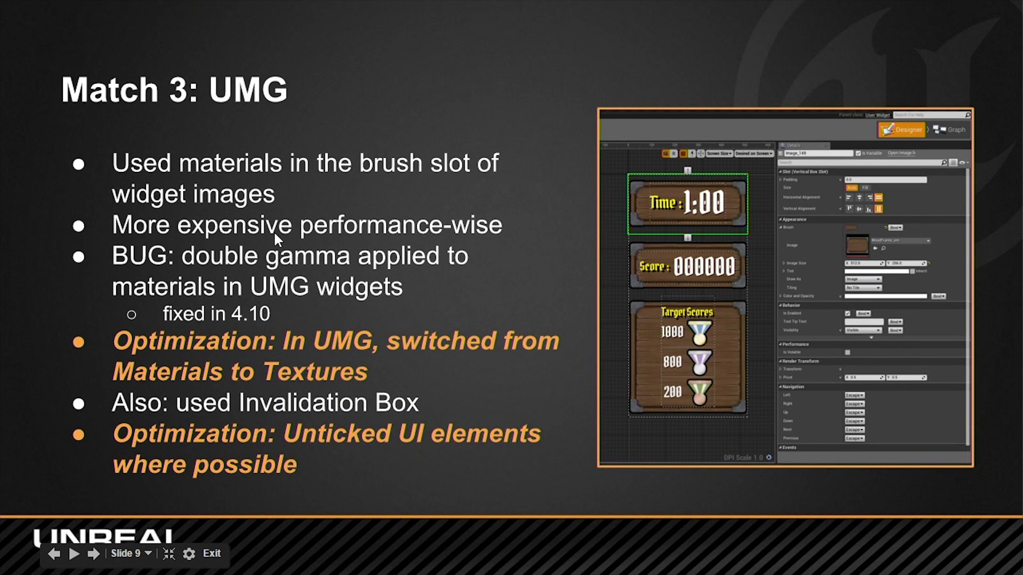
pyautogui.hotkey('alt', 'Tab')
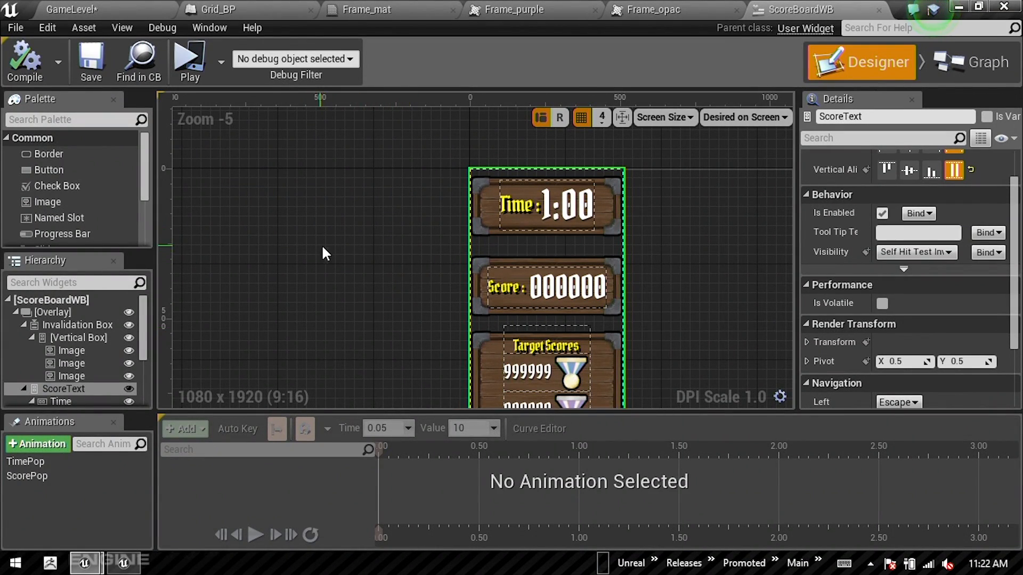
pyautogui.moveTo(108, 250); pyautogui.dragTo(108, 176)
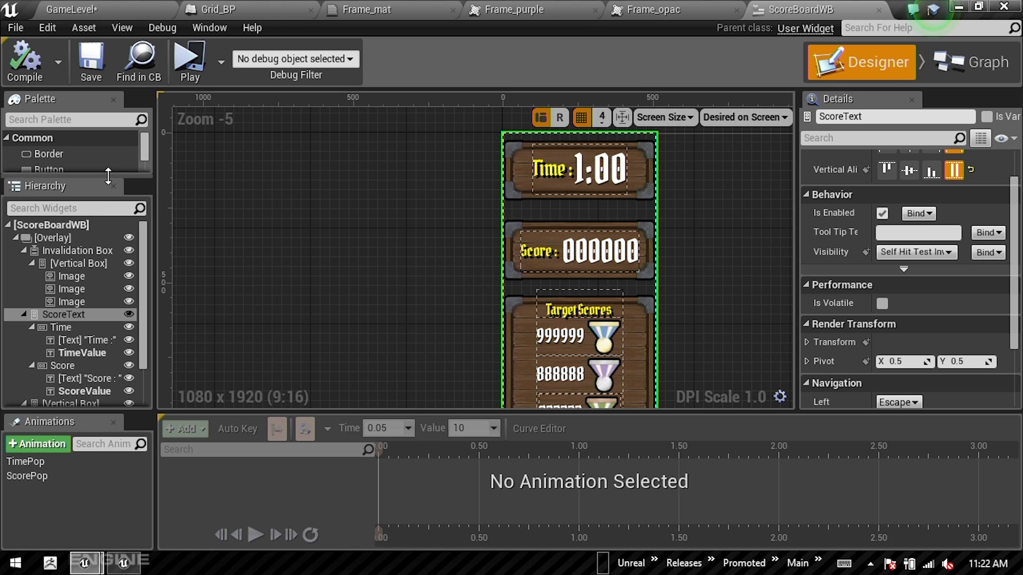
# Step: Inspect the Invalidation Box with its Vertical Box and three background Images, and switch back to the Google Slides presentation
pyautogui.click(82, 251)
pyautogui.click(81, 288)
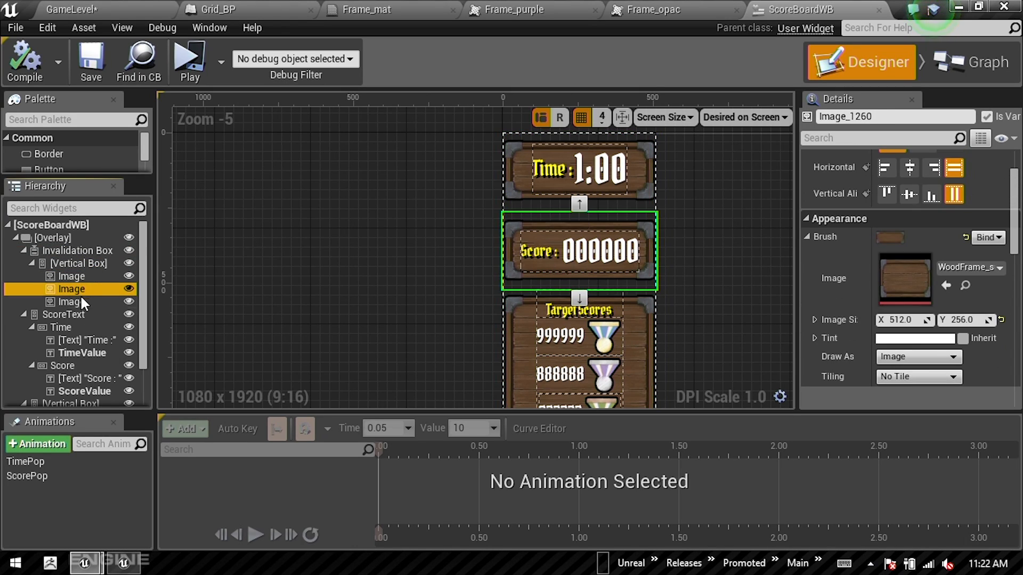
pyautogui.click(81, 301)
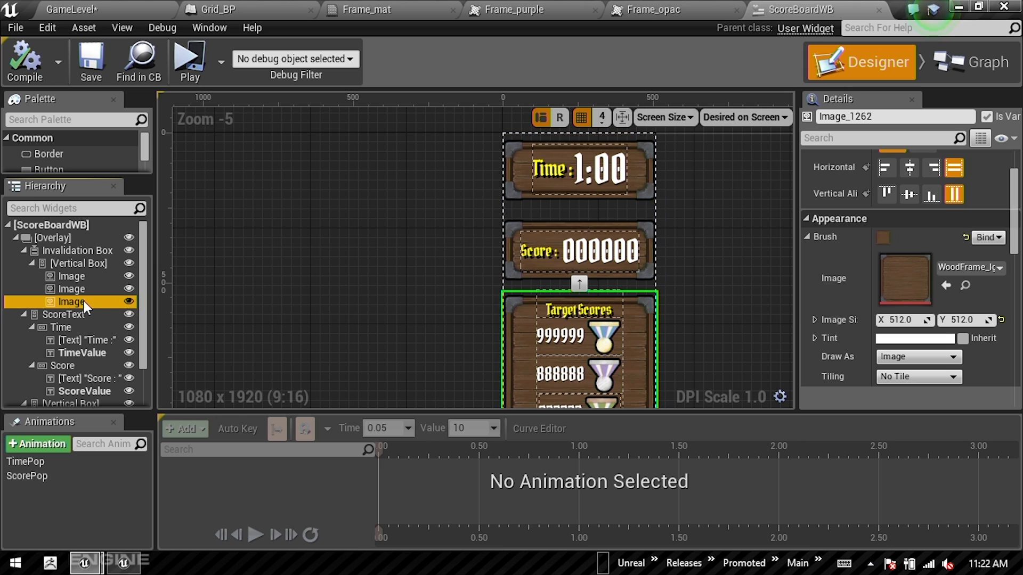
pyautogui.click(85, 291)
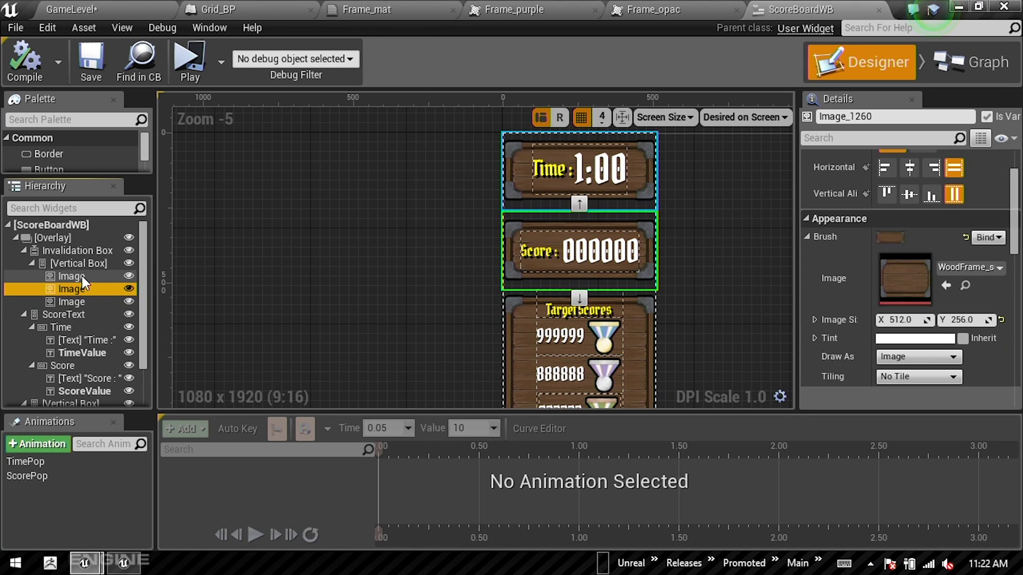
pyautogui.click(82, 276)
pyautogui.click(81, 261)
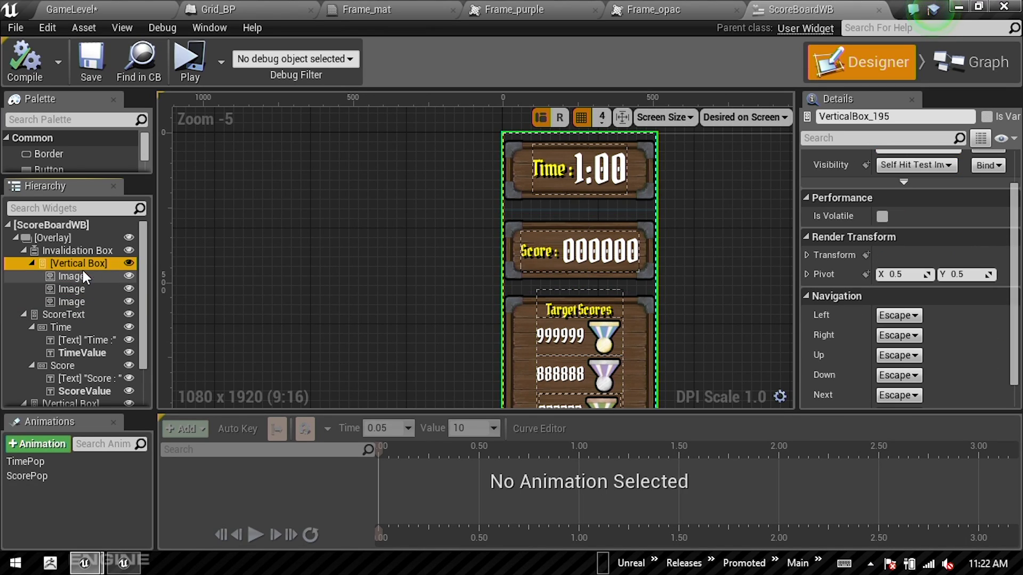
pyautogui.click(76, 251)
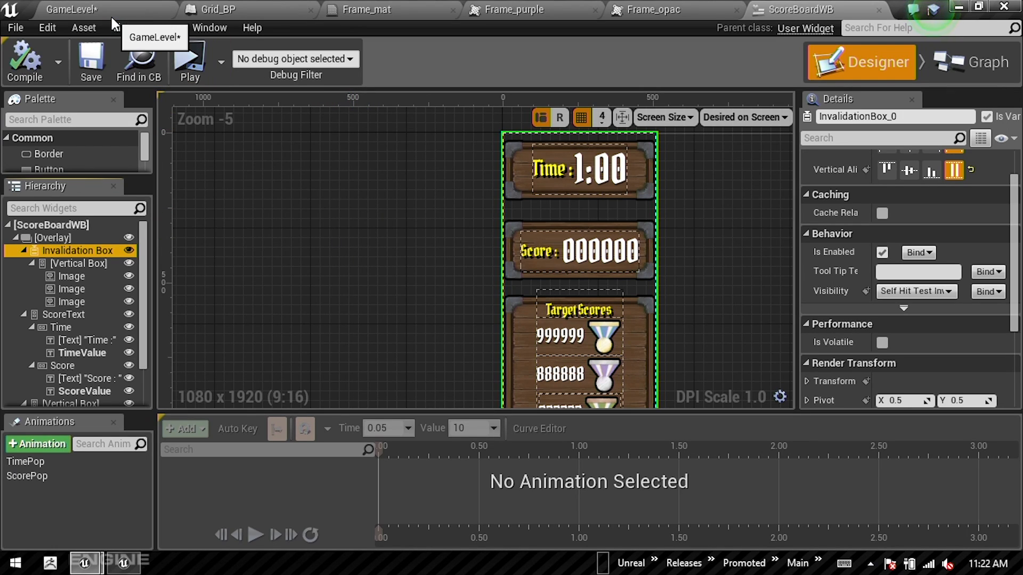
pyautogui.hotkey('alt', 'Tab')
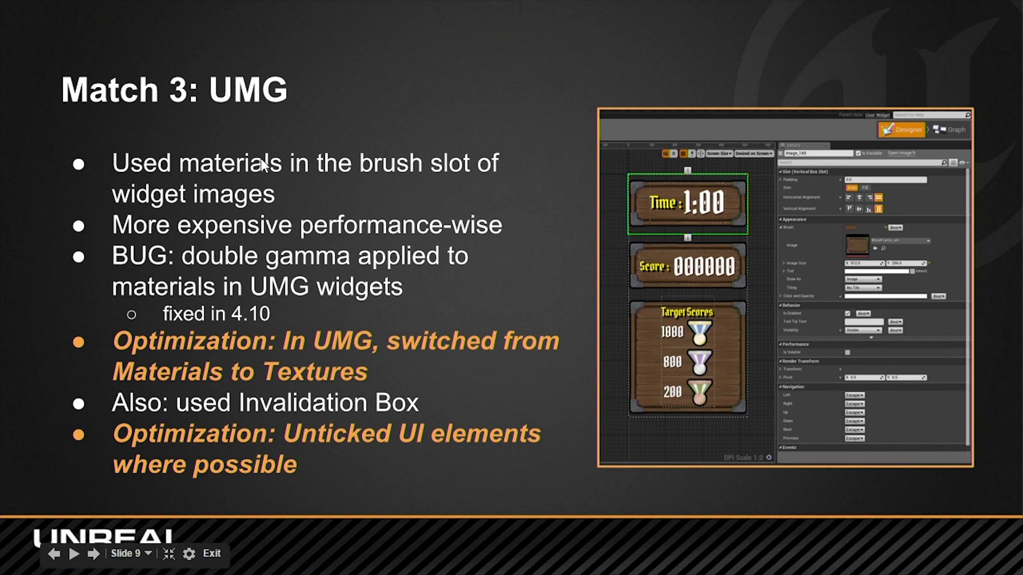
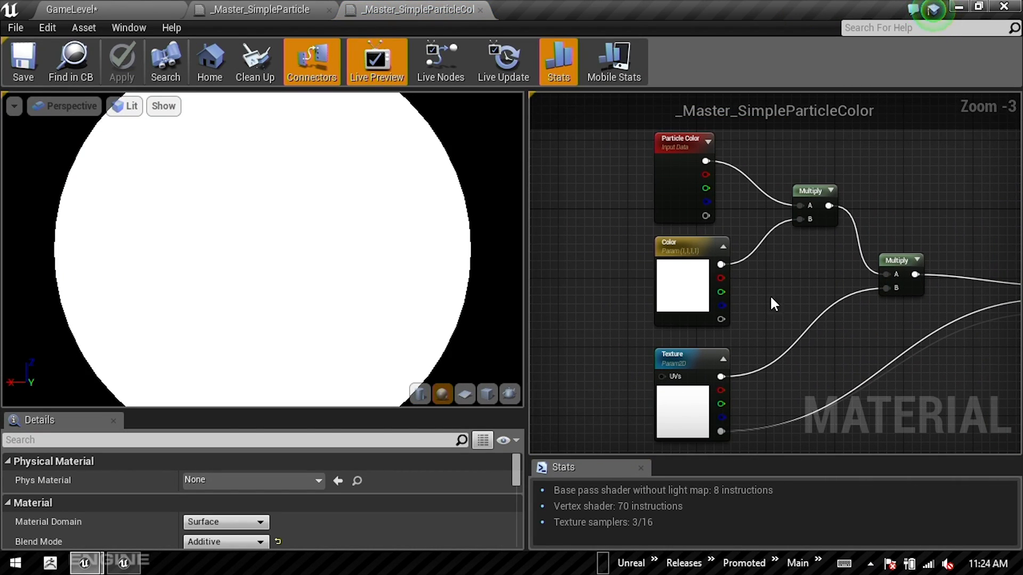
# Step: Check the Color parameter in _Master_SimpleParticleColor, open _Master_Unlit from the Materials folder and inspect its Texture parameter and node connections
pyautogui.click(684, 267)
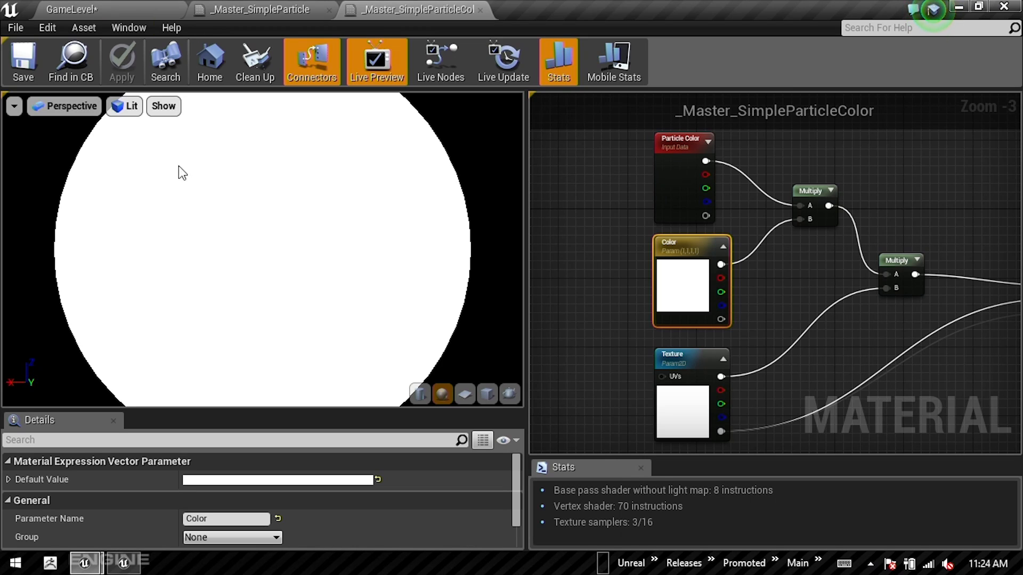
pyautogui.click(112, 7)
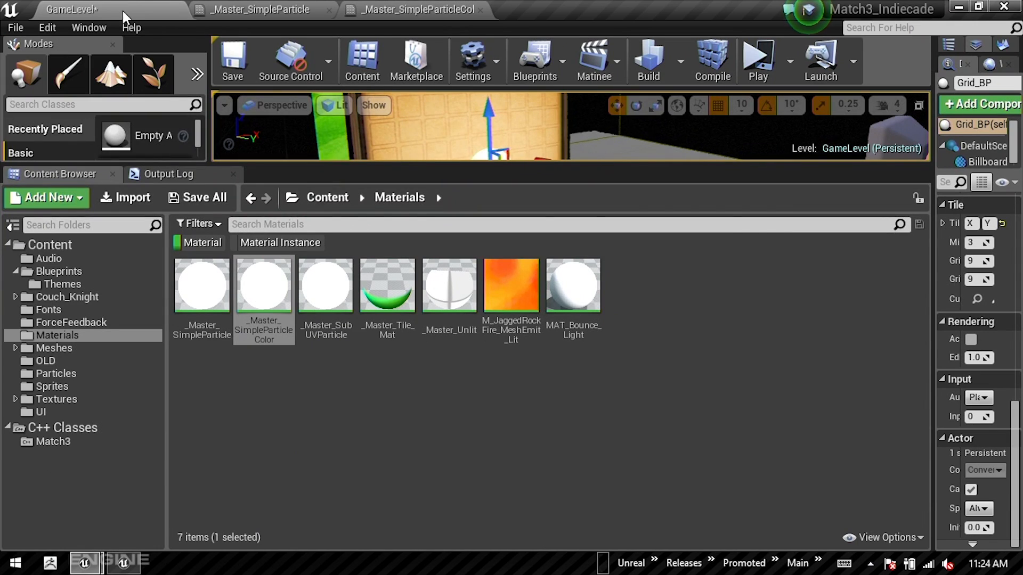
pyautogui.doubleClick(449, 287)
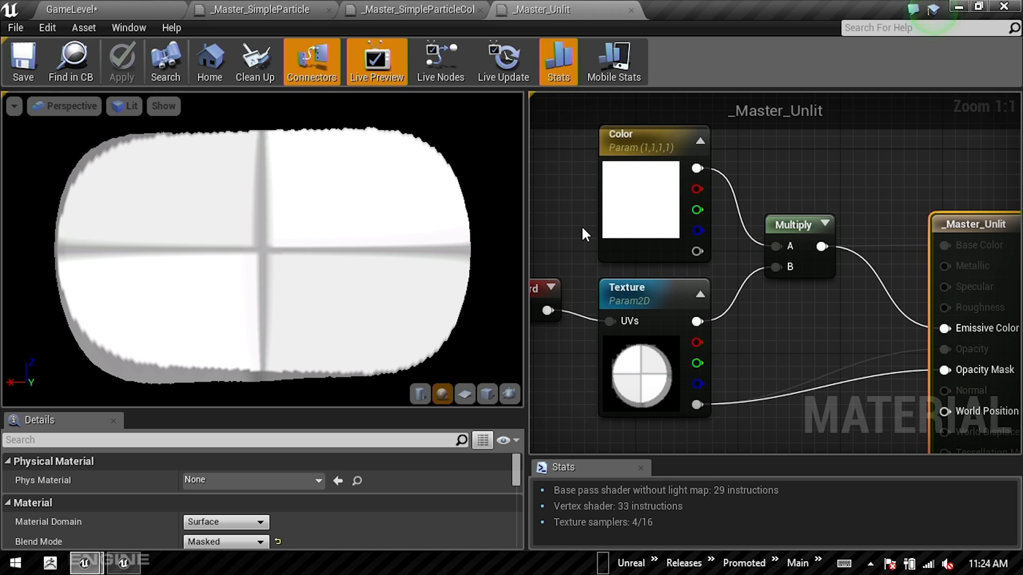
pyautogui.click(679, 334)
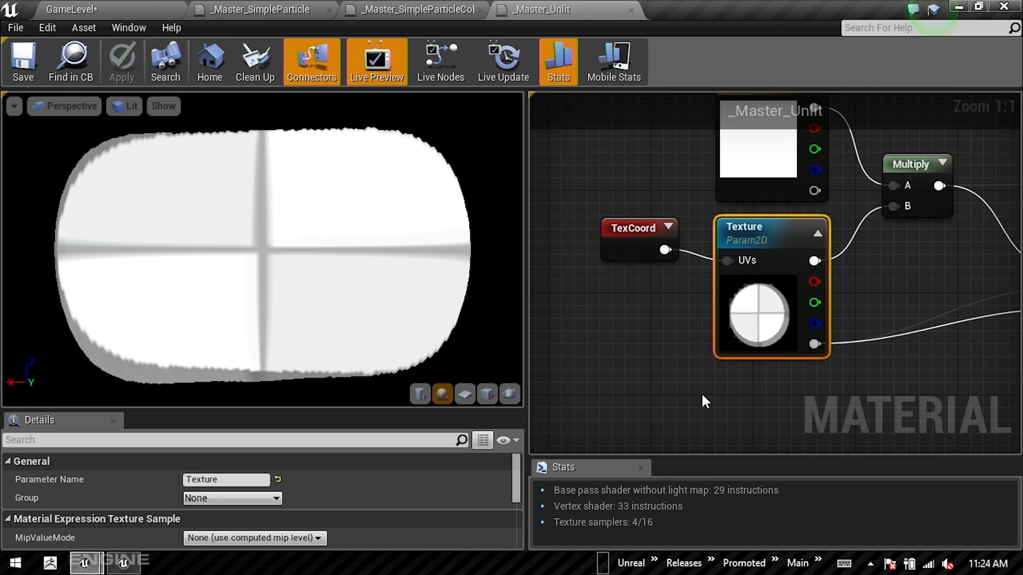
pyautogui.moveTo(849, 253); pyautogui.dragTo(713, 301, button='right')
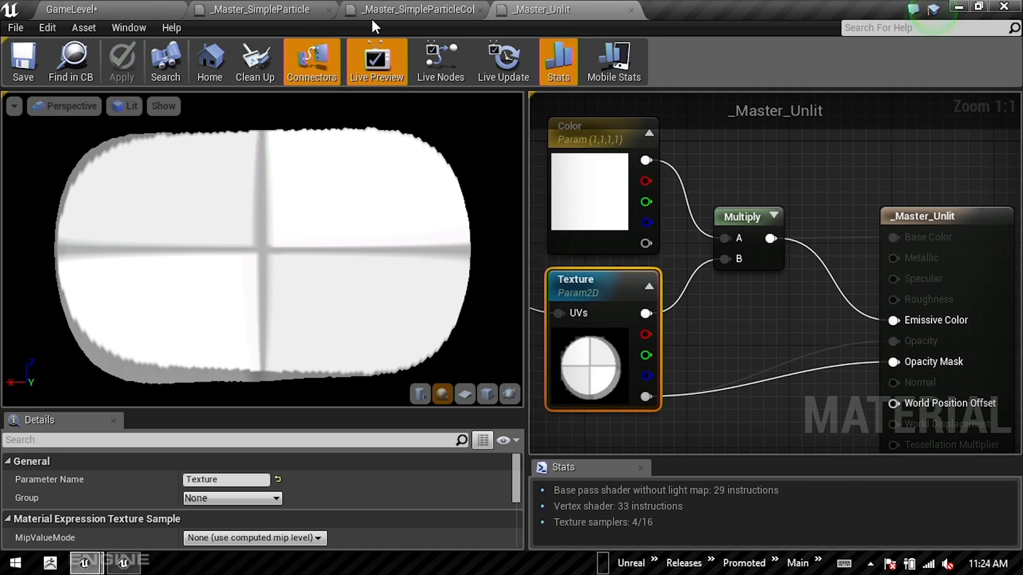
# Step: Browse only the Material Instances in the Materials folder and return to showing only the Materials
pyautogui.click(113, 6)
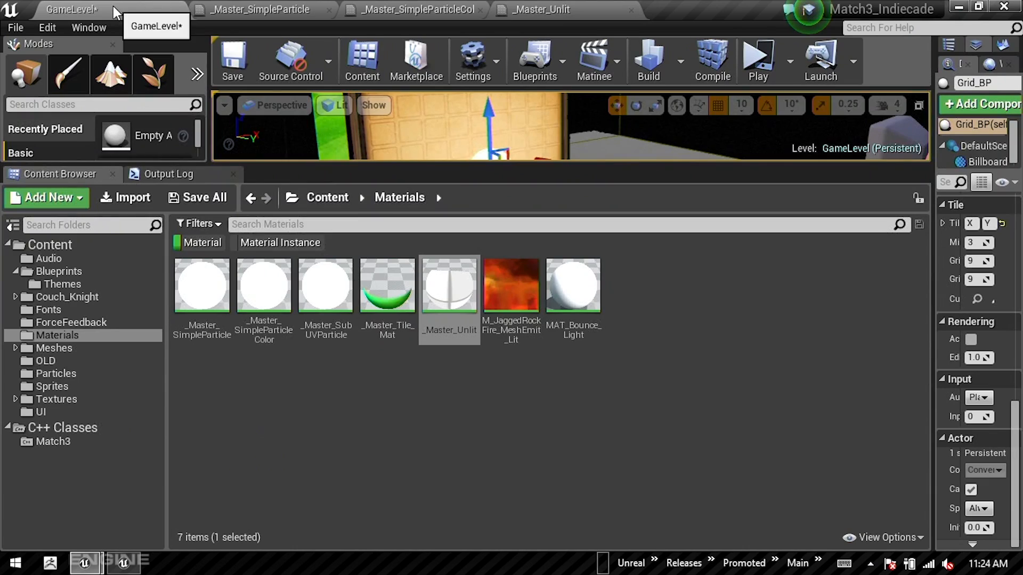
pyautogui.click(205, 242)
pyautogui.click(282, 242)
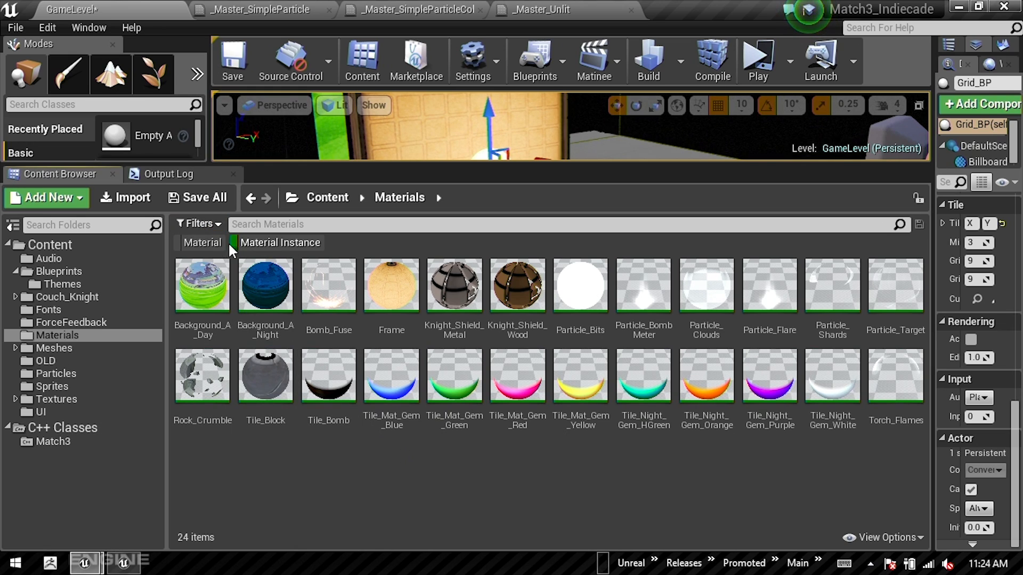
pyautogui.click(209, 242)
pyautogui.click(262, 241)
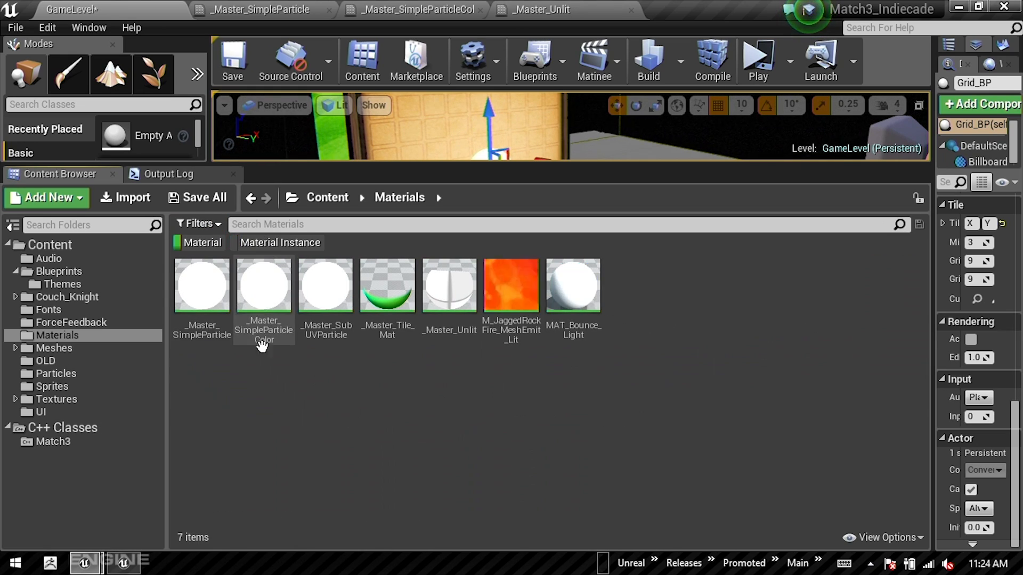
# Step: Open _Master_Tile_Mat and widen its material graph area to fit the whole node network
pyautogui.doubleClick(386, 315)
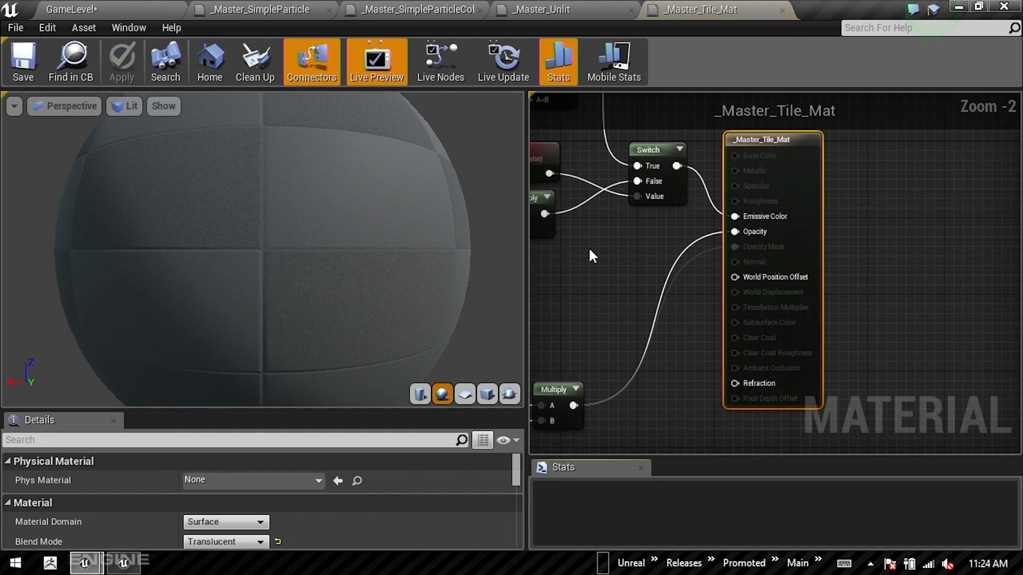
pyautogui.scroll(-3, 744, 312)
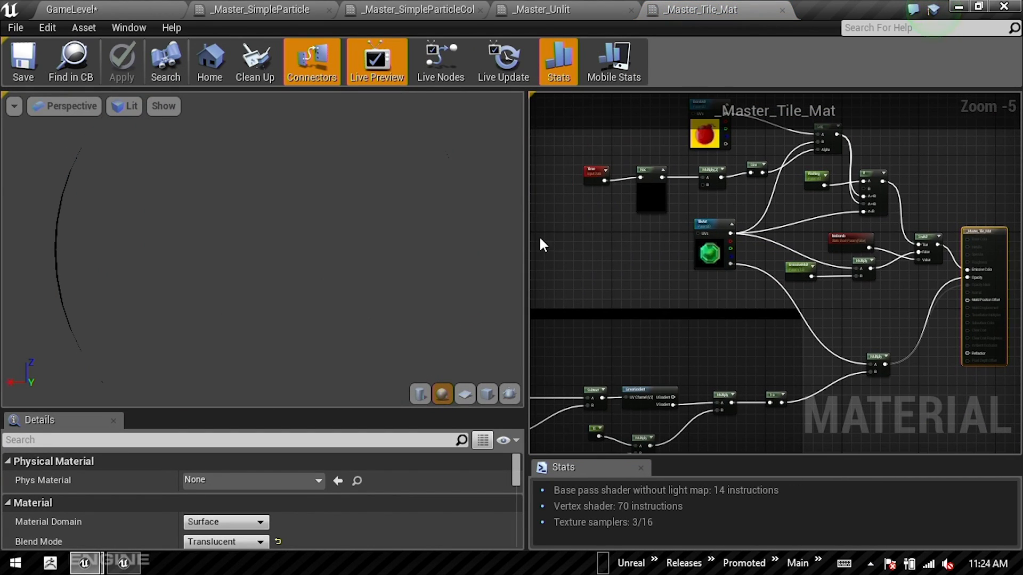
pyautogui.moveTo(526, 215); pyautogui.dragTo(132, 247)
pyautogui.moveTo(314, 270); pyautogui.dragTo(539, 320, button='right')
pyautogui.scroll(-4, 549, 287)
pyautogui.scroll(3, 549, 287)
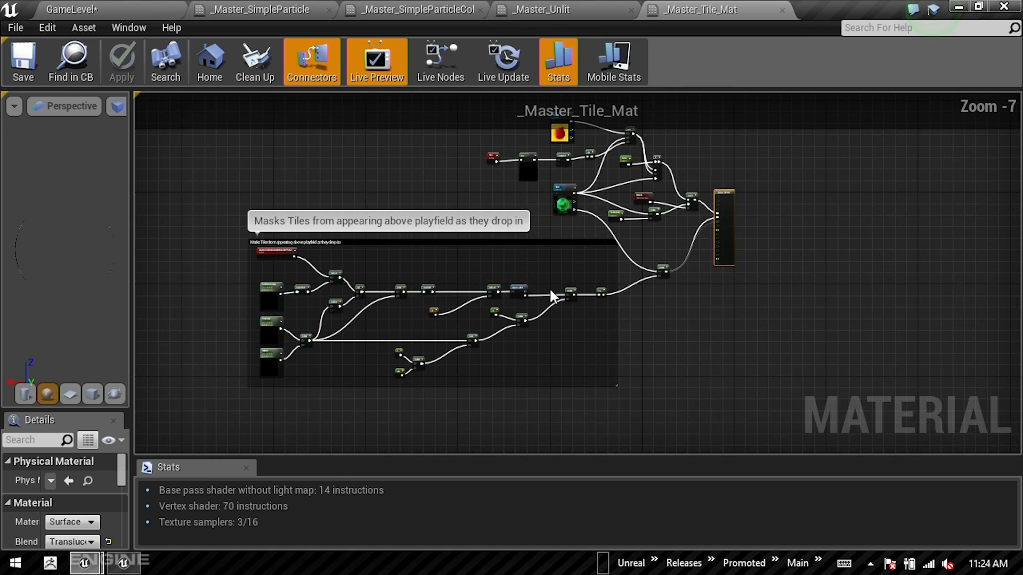
# Step: Examine the TileArt texture wiring and the commented node network that masks tiles above the playfield
pyautogui.scroll(4, 574, 288)
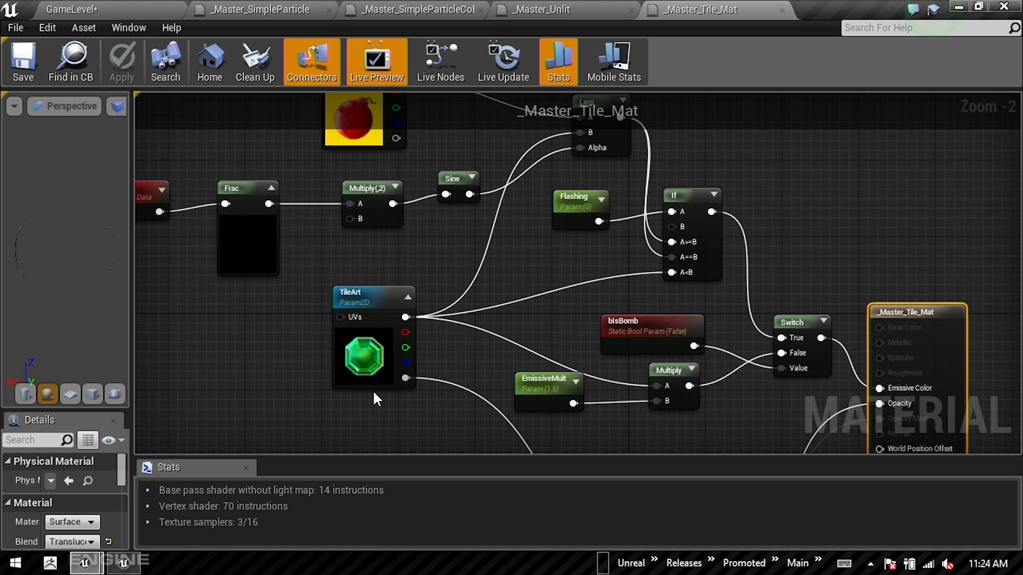
pyautogui.moveTo(485, 354); pyautogui.dragTo(548, 241, button='right')
pyautogui.moveTo(367, 367); pyautogui.dragTo(611, 228, button='right')
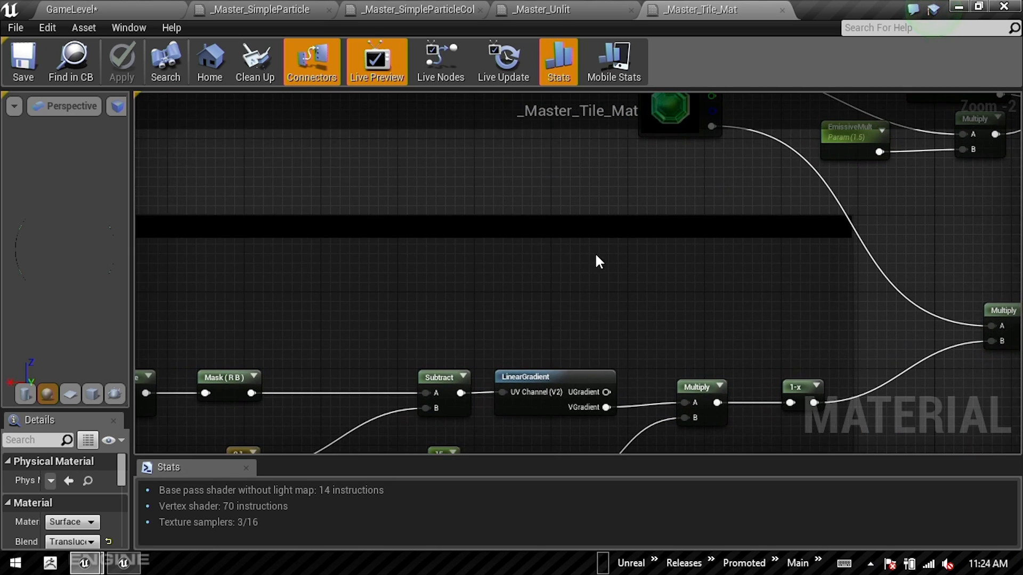
pyautogui.scroll(-2, 552, 321)
pyautogui.moveTo(535, 320); pyautogui.dragTo(733, 190, button='right')
pyautogui.scroll(-1, 698, 210)
# Step: Highlight the bomb flashing nodes from Time and BombAlt through Lerp and If, and inspect the If node's settings
pyautogui.moveTo(261, 416); pyautogui.dragTo(880, 184)
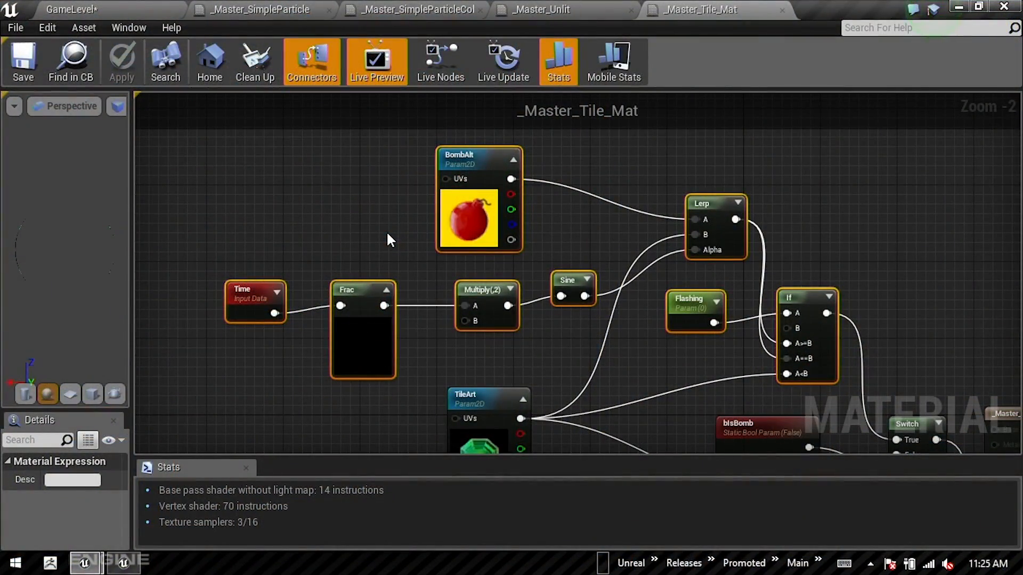
pyautogui.moveTo(880, 230); pyautogui.dragTo(853, 205, button='right')
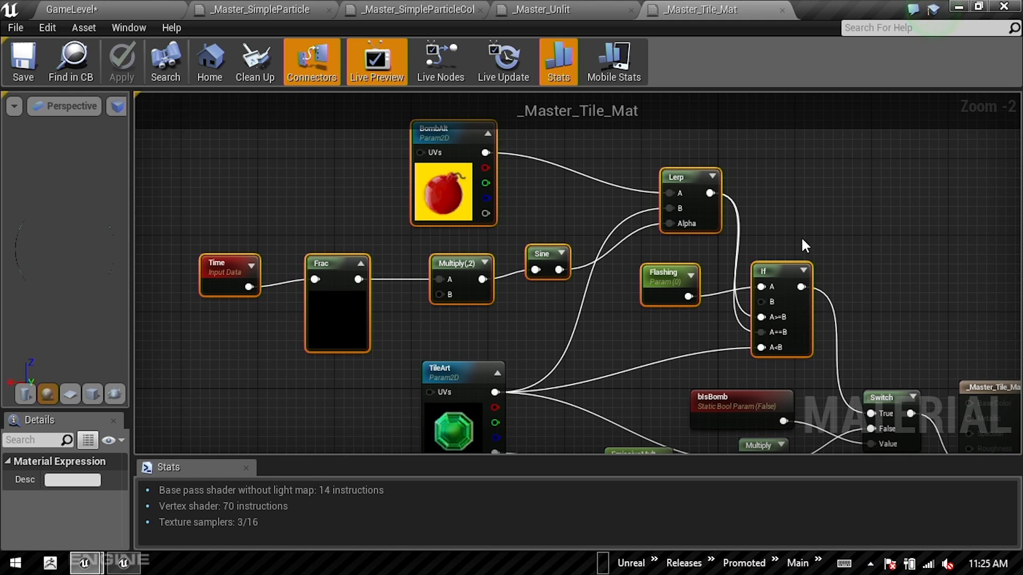
pyautogui.moveTo(795, 249); pyautogui.dragTo(775, 192, button='right')
pyautogui.moveTo(755, 180); pyautogui.dragTo(764, 279)
pyautogui.moveTo(662, 223); pyautogui.dragTo(687, 261, button='right')
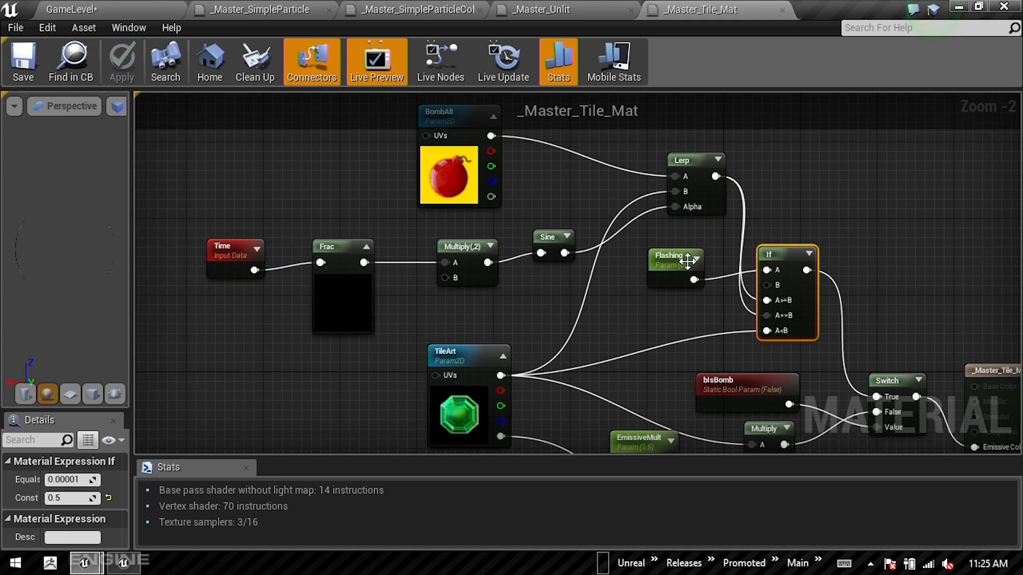
# Step: Trace how TileArt, EmissiveMult, bIsBomb and the masking nodes feed the material's Emissive Color and Opacity inputs
pyautogui.scroll(-1, 560, 276)
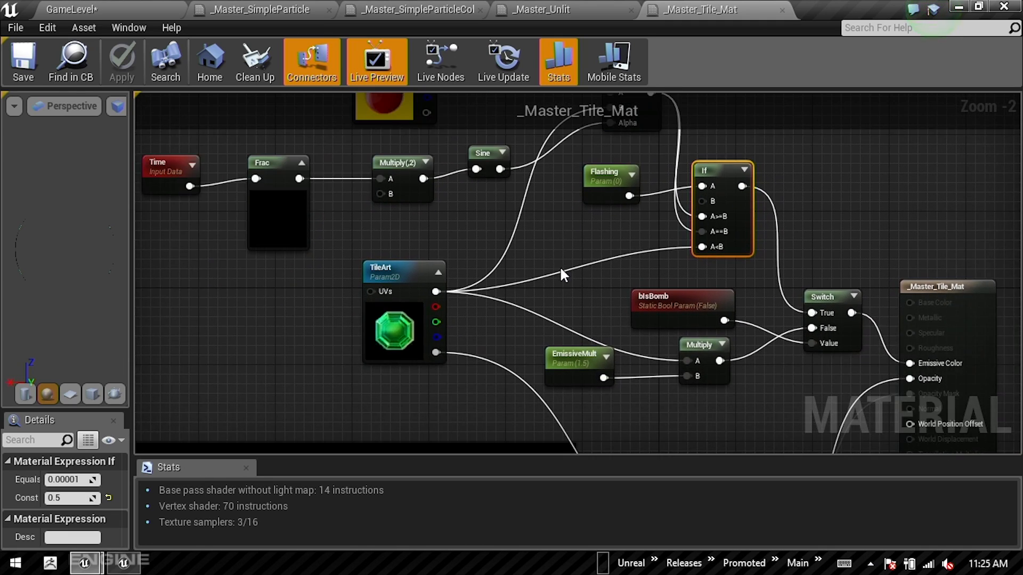
pyautogui.scroll(-1, 574, 310)
pyautogui.moveTo(576, 345); pyautogui.dragTo(596, 215, button='right')
pyautogui.moveTo(609, 344); pyautogui.dragTo(693, 326, button='right')
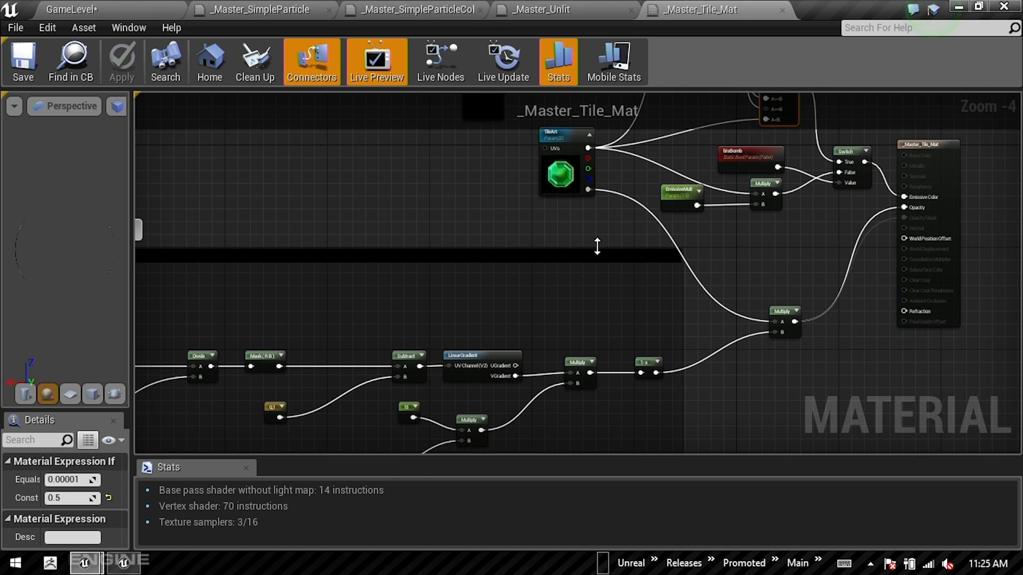
pyautogui.moveTo(478, 198); pyautogui.dragTo(416, 344, button='right')
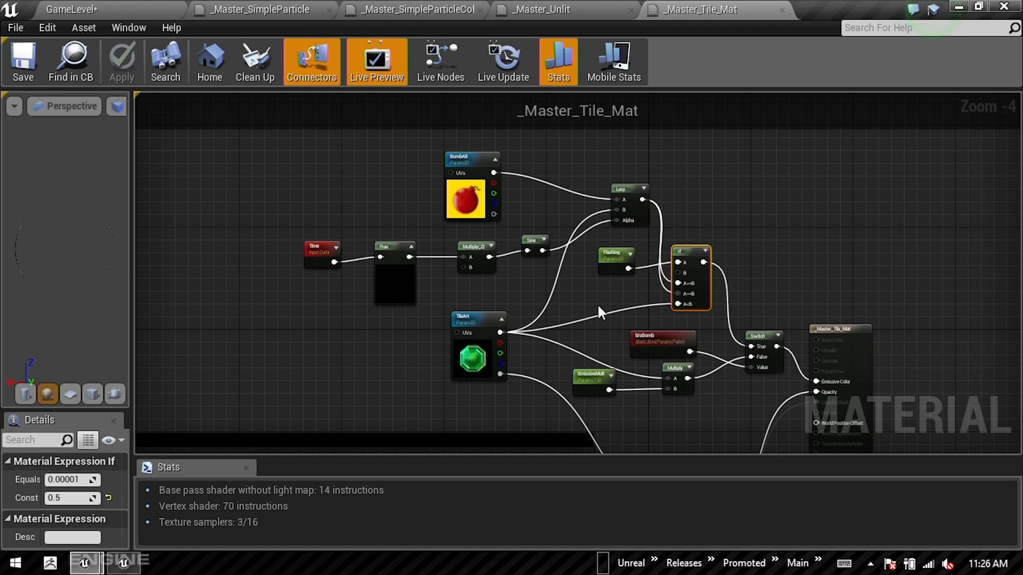
# Step: Show only Material Instances in the Materials folder, open Tile_Mat_Gem_Blue and inspect its TileArt override and parent material
pyautogui.click(94, 7)
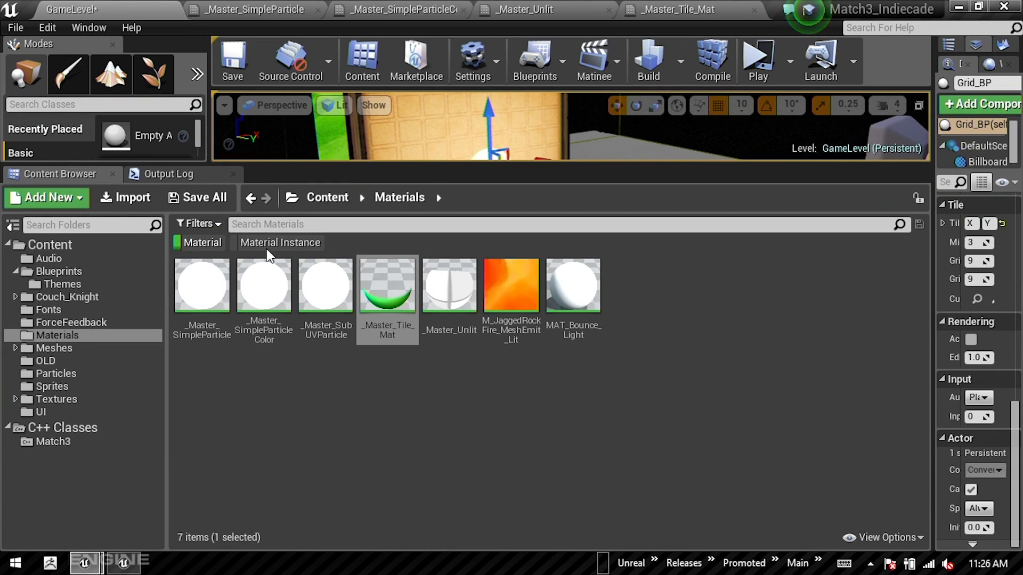
pyautogui.click(232, 244)
pyautogui.click(204, 241)
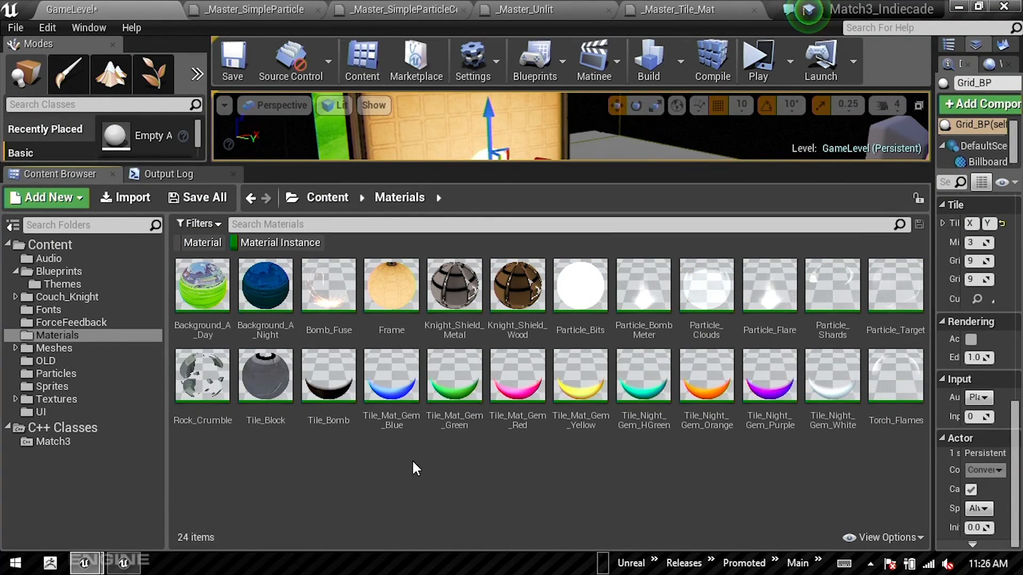
pyautogui.doubleClick(392, 382)
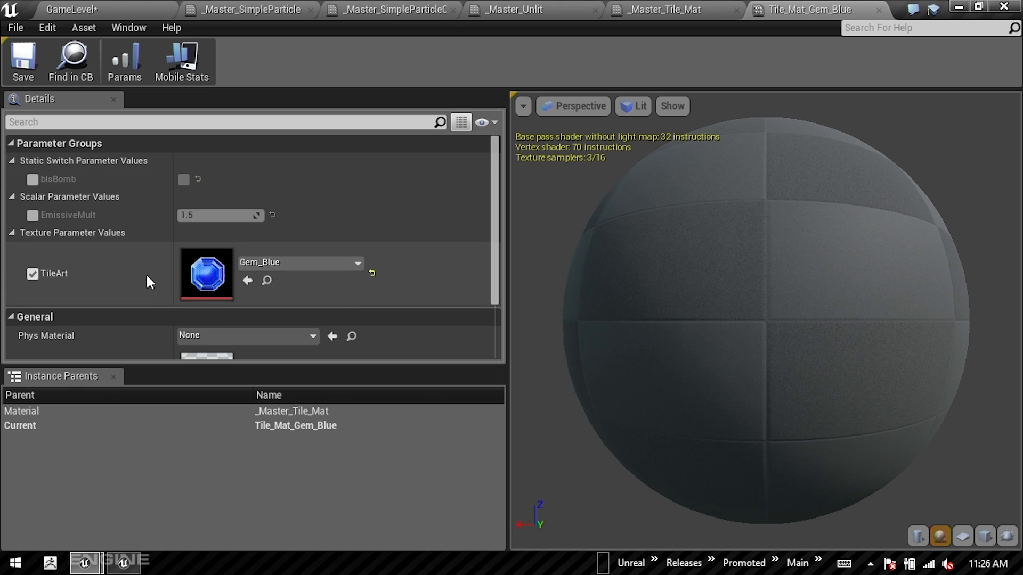
pyautogui.scroll(-3, 286, 264)
pyautogui.scroll(3, 288, 261)
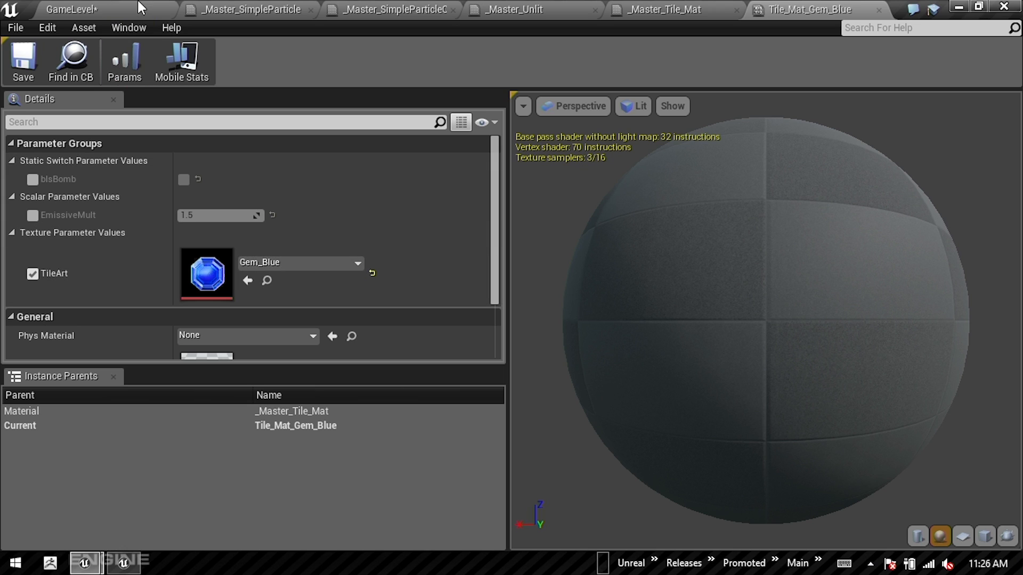
# Step: Close the _Master_SimpleParticle material, switch to the Google Slides presentation and advance to the "Match 3: Material Settings" slide
pyautogui.click(318, 9)
pyautogui.click(312, 9)
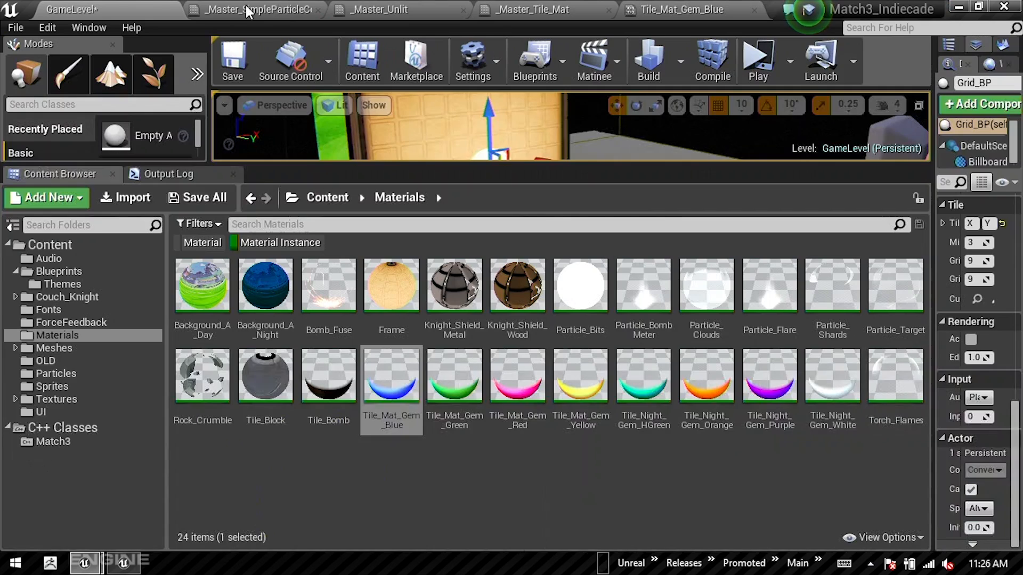
pyautogui.hotkey('alt', 'Tab')
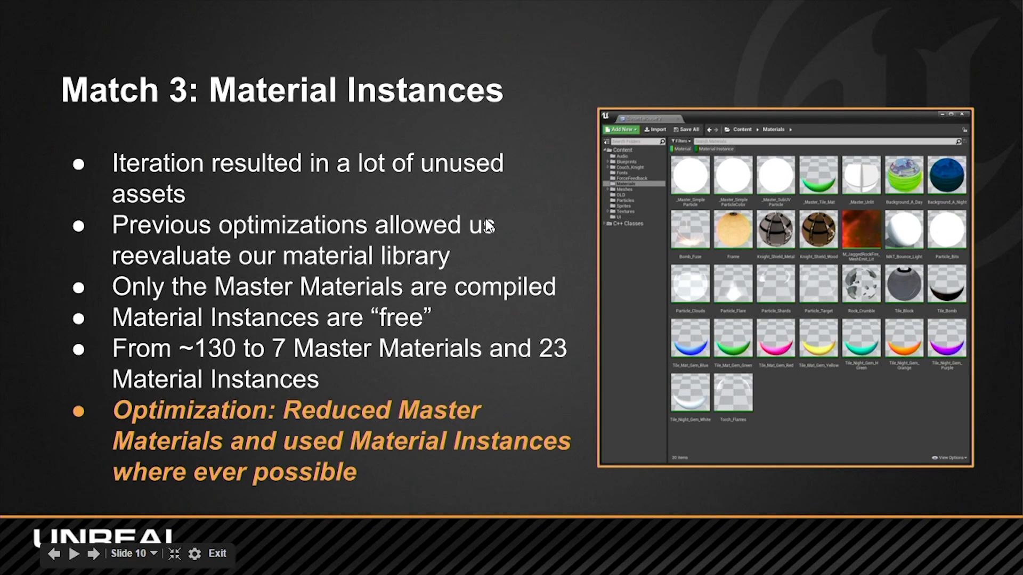
pyautogui.press('Right')
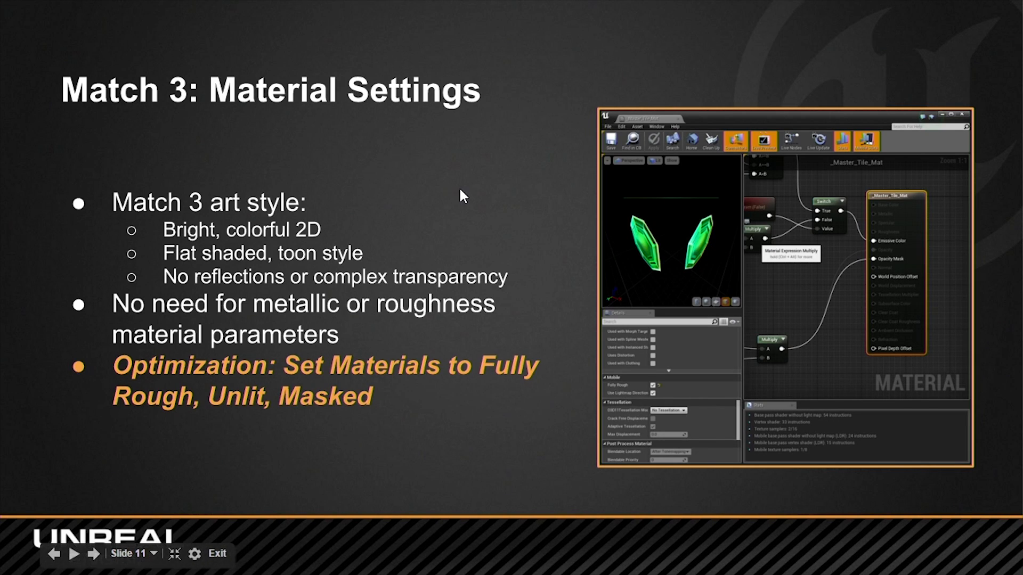
# Step: Switch to Unreal Editor, show only Materials in the folder, reopen _Master_Tile_Mat and select its final material node
pyautogui.hotkey('alt', 'Tab')
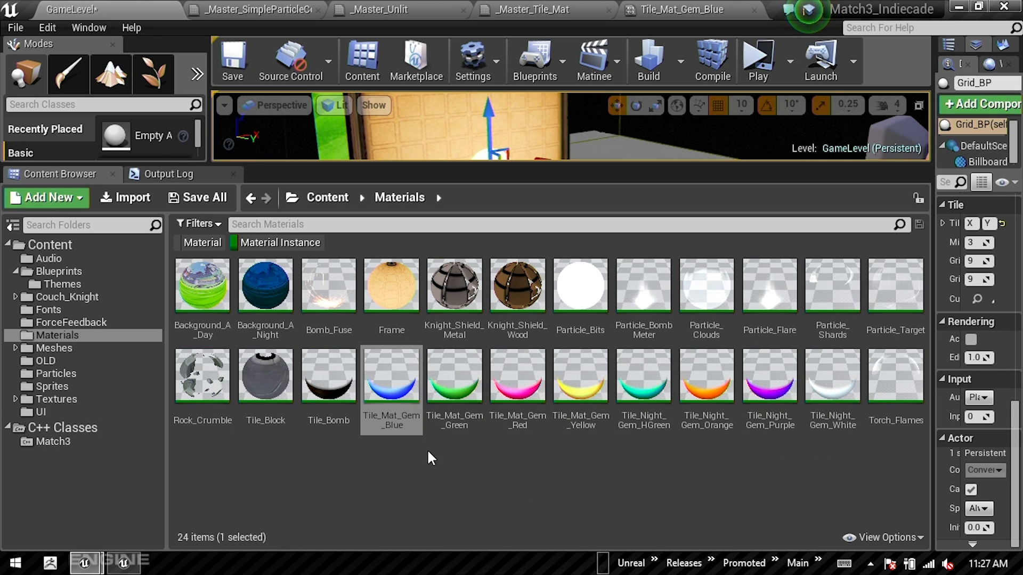
pyautogui.click(202, 242)
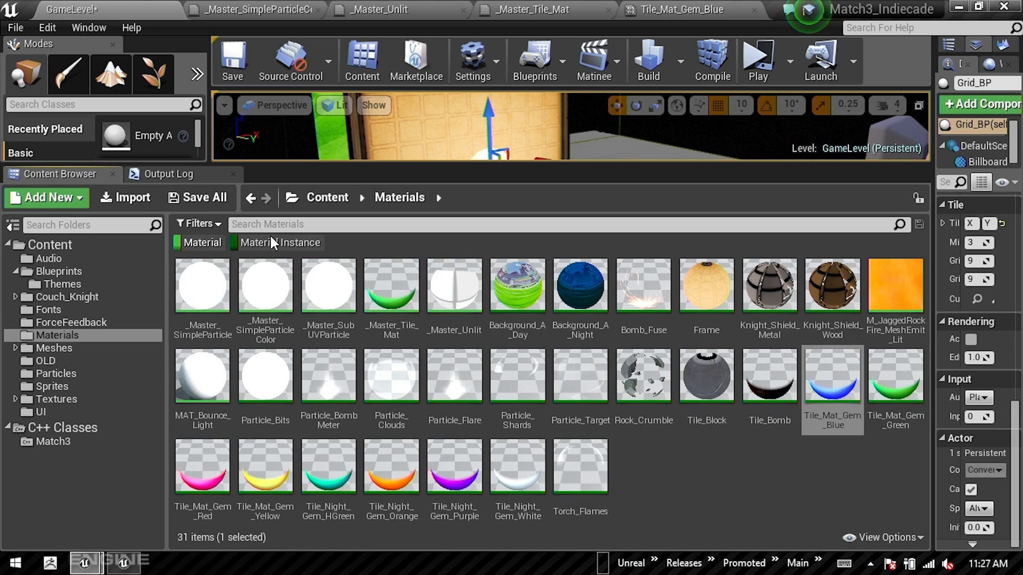
pyautogui.click(272, 244)
pyautogui.doubleClick(387, 285)
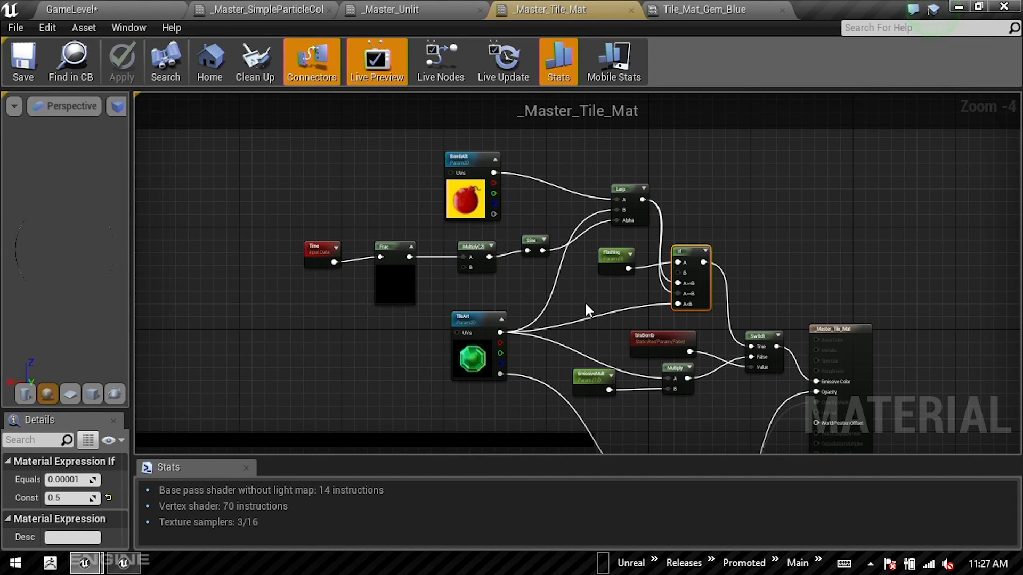
pyautogui.moveTo(571, 244); pyautogui.dragTo(537, 173, button='right')
pyautogui.click(605, 229)
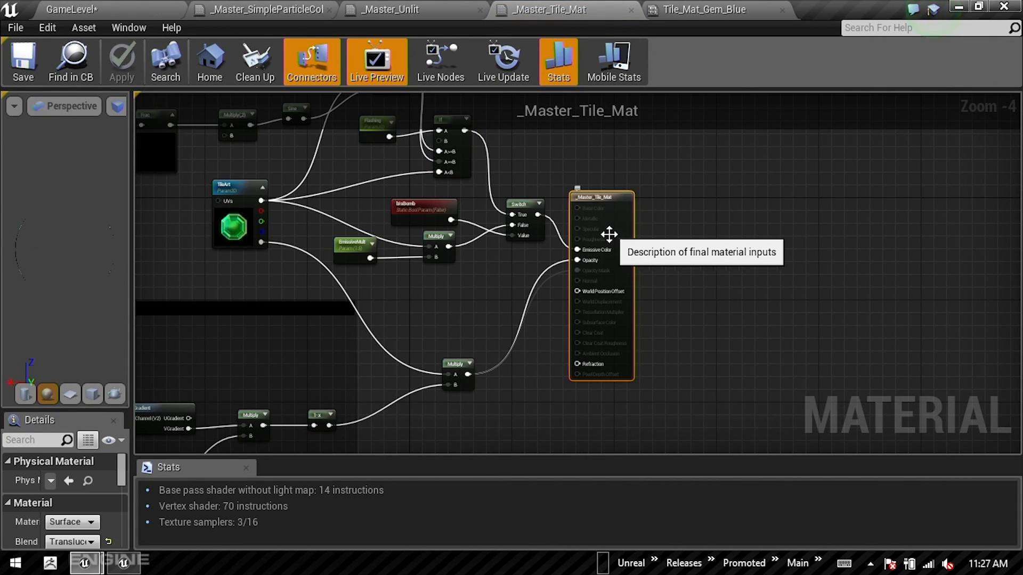
pyautogui.scroll(4, 584, 249)
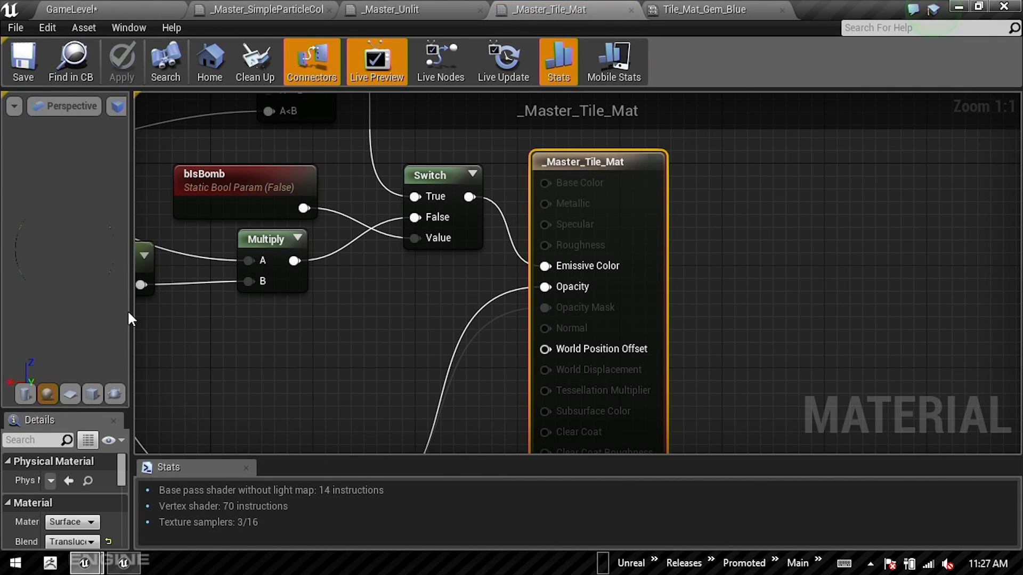
# Step: Enlarge the material's Details area and set the Blend Mode of _Master_Tile_Mat to Masked
pyautogui.moveTo(130, 311); pyautogui.dragTo(410, 320)
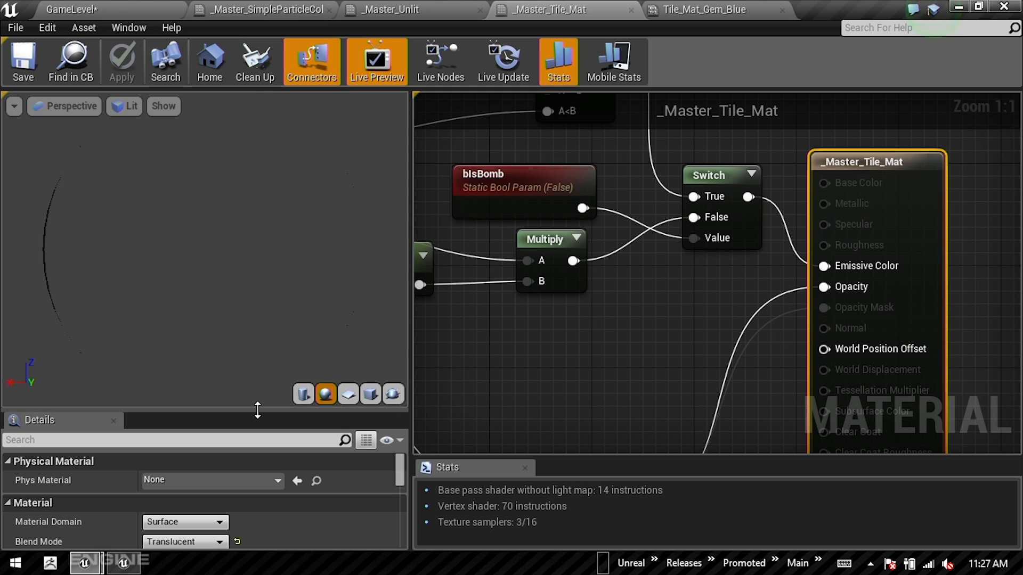
pyautogui.moveTo(257, 409); pyautogui.dragTo(267, 153)
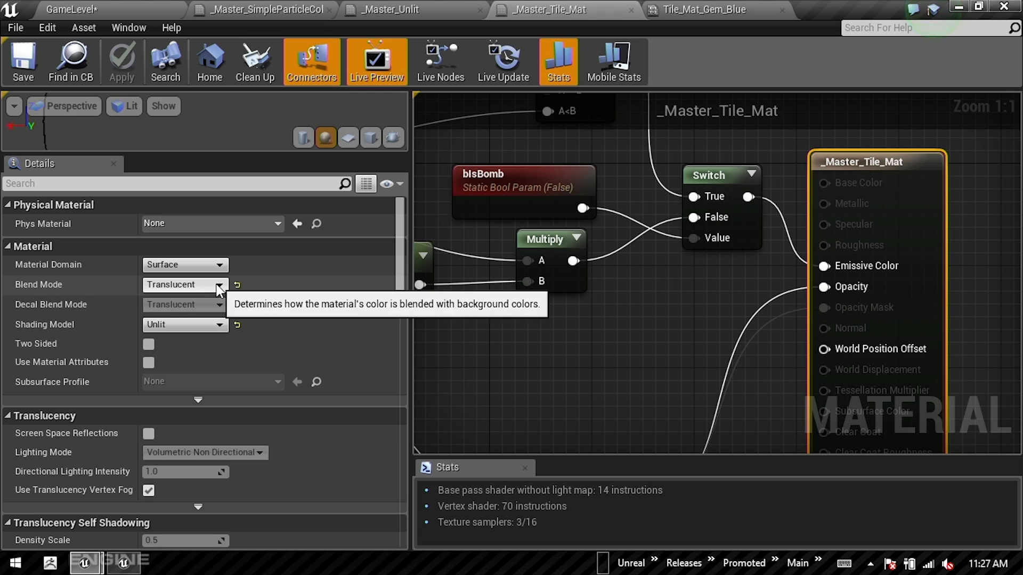
pyautogui.click(220, 288)
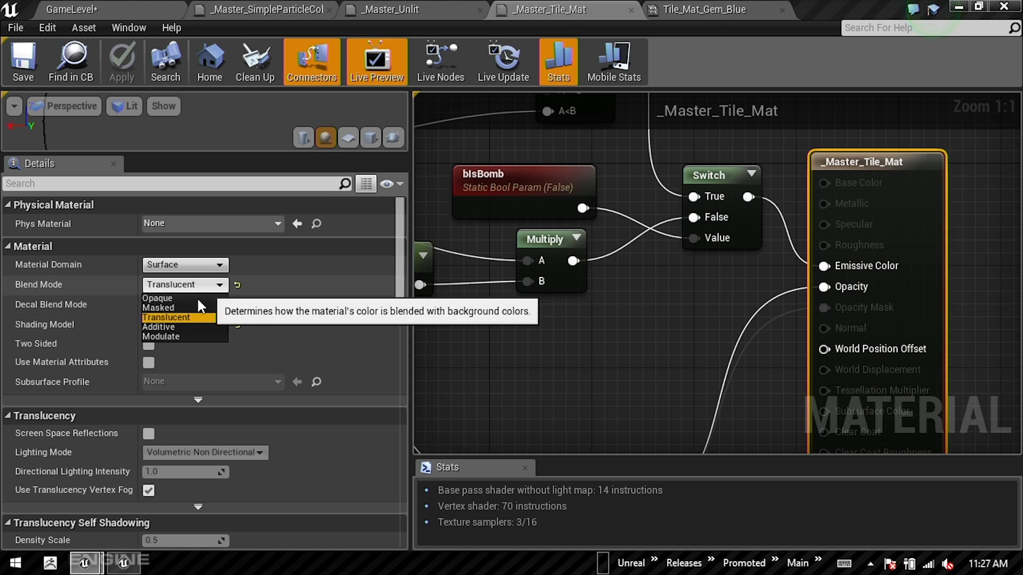
pyautogui.click(162, 308)
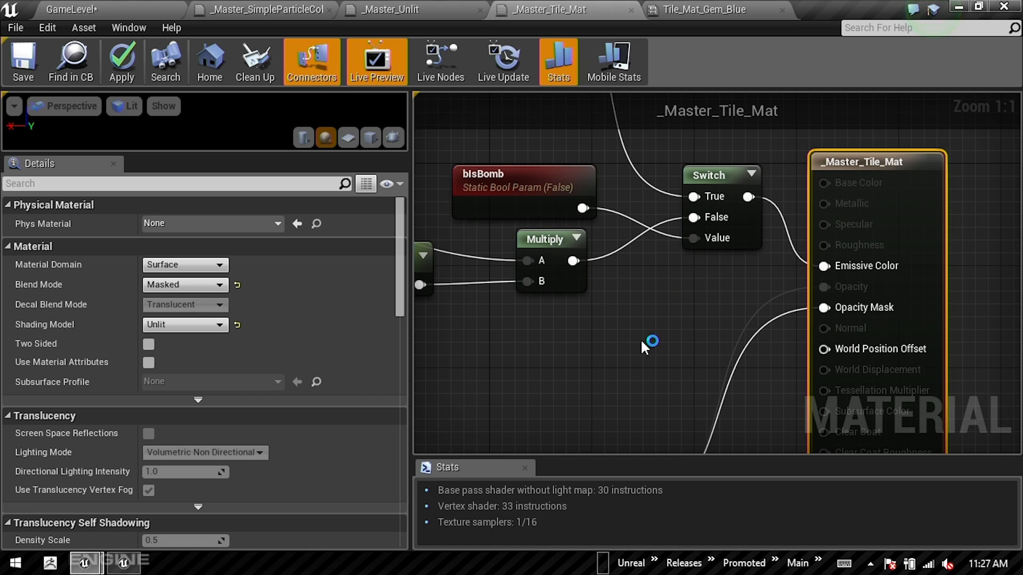
# Step: Review the material settings of _Master_Tile_Mat down to the Mobile section, including Fully Rough, and recheck its final node inputs
pyautogui.moveTo(642, 342); pyautogui.dragTo(666, 291, button='right')
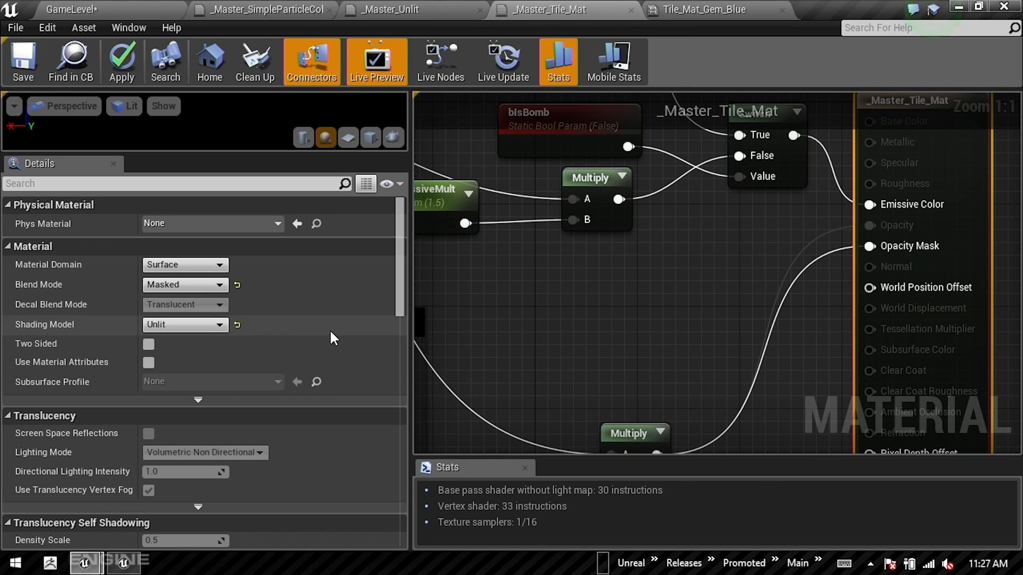
pyautogui.scroll(-15, 327, 317)
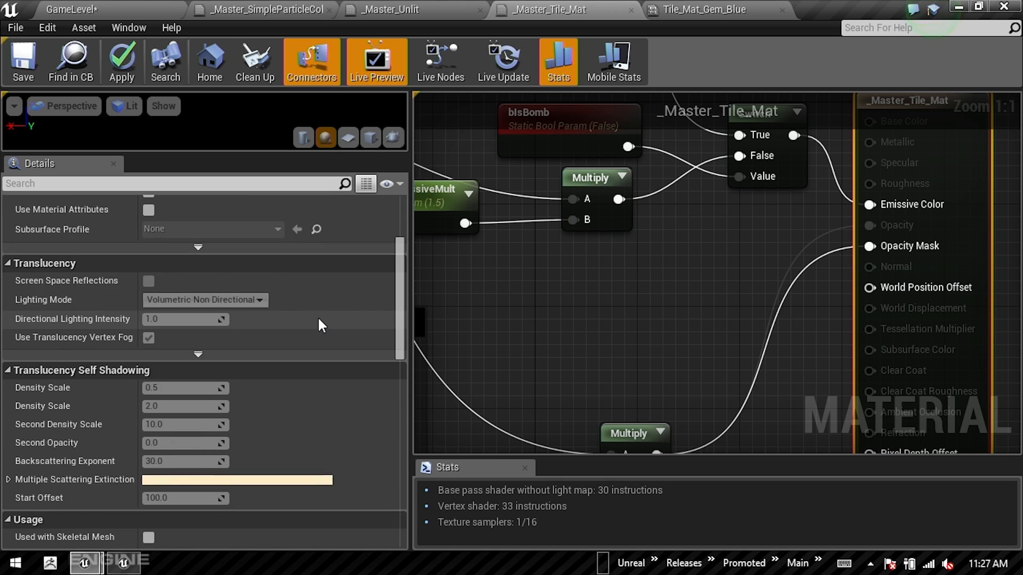
pyautogui.scroll(-5, 318, 341)
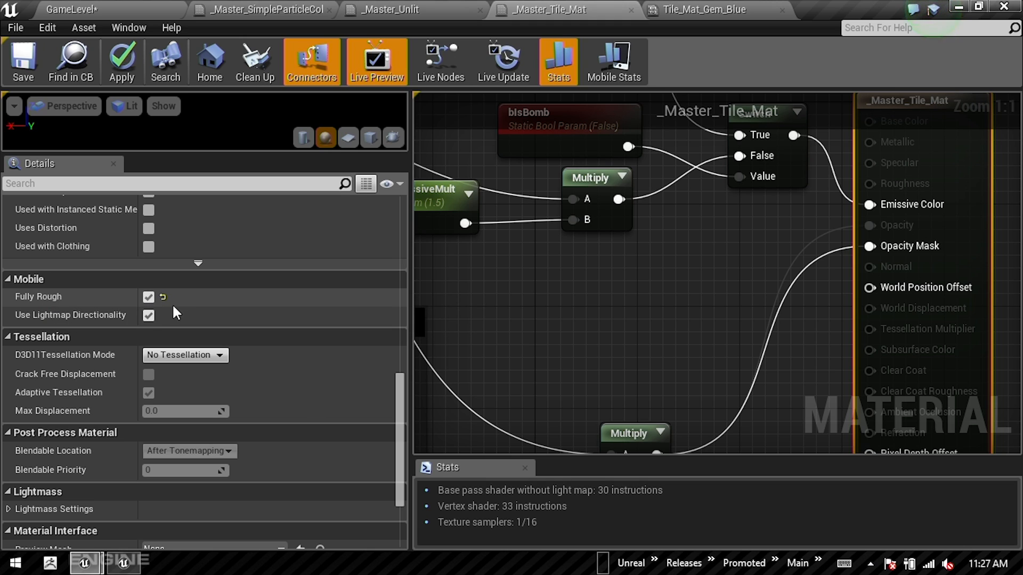
pyautogui.moveTo(824, 231); pyautogui.dragTo(763, 278, button='right')
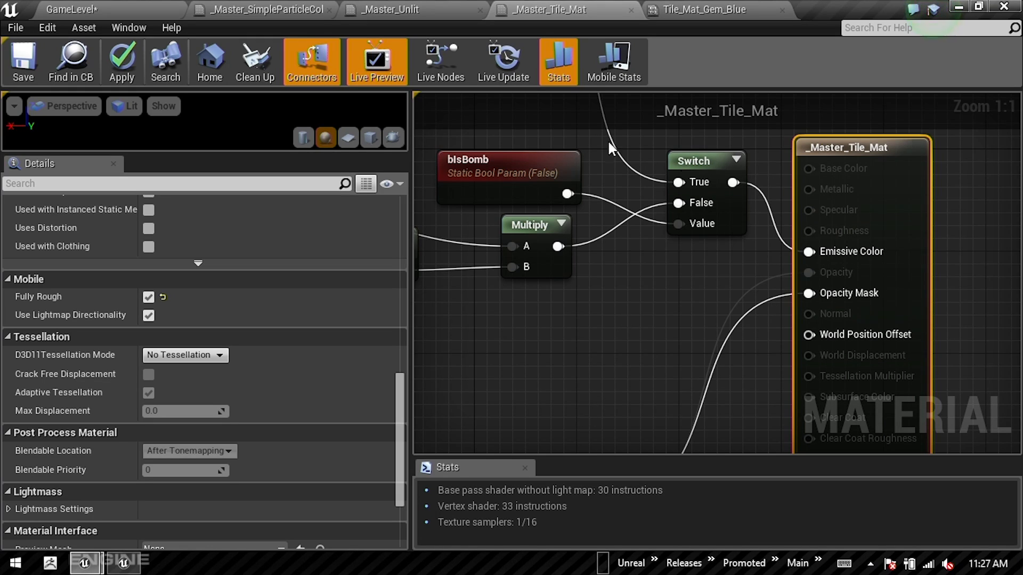
# Step: Switch to the Google Slides presentation, advance to the "Match 3: Particles" slide and return to the Match3_Indiecade project in Unreal Editor
pyautogui.hotkey('alt', 'Tab')
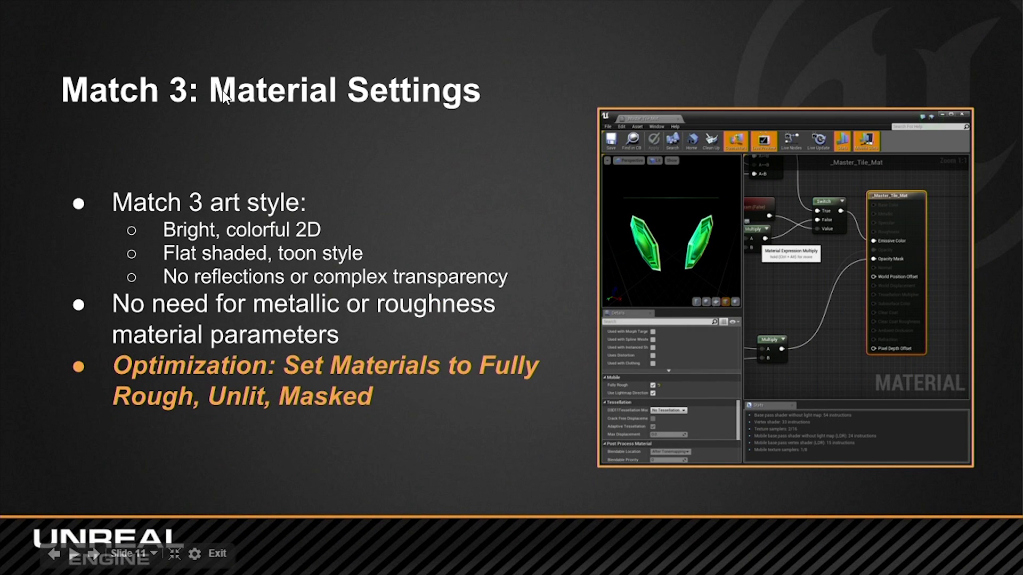
pyautogui.click(374, 260)
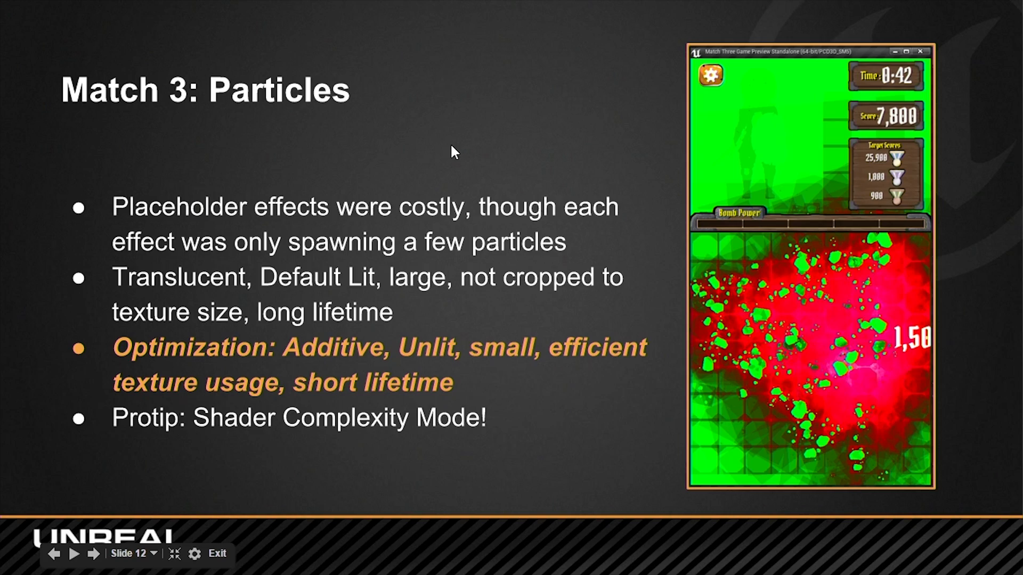
pyautogui.hotkey('alt', 'Tab')
pyautogui.hotkey('alt', 'Tab')
pyautogui.hotkey('alt', 'Tab')
pyautogui.hotkey('alt', 'Tab')
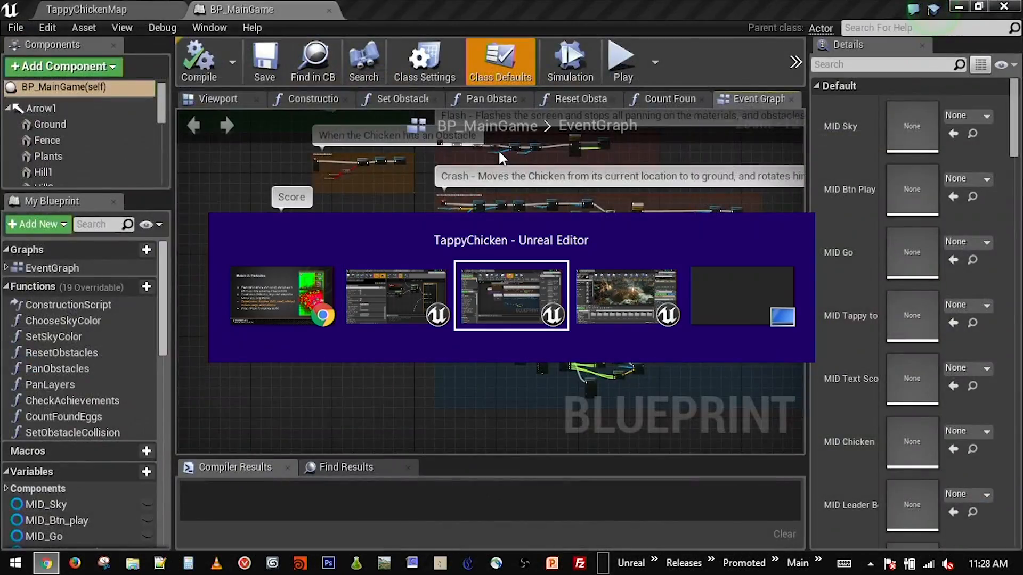
pyautogui.hotkey('alt', 'Tab')
pyautogui.hotkey('alt', 'Tab')
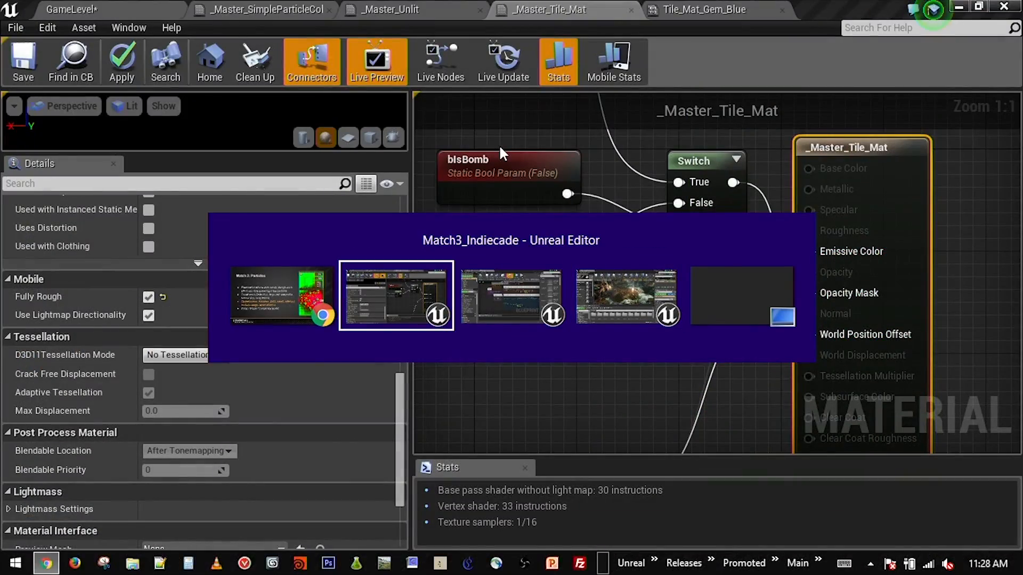
# Step: Close all open material and material instance editors, discarding the changes to _Master_Tile_Mat
pyautogui.click(329, 9)
pyautogui.click(329, 9)
pyautogui.click(330, 9)
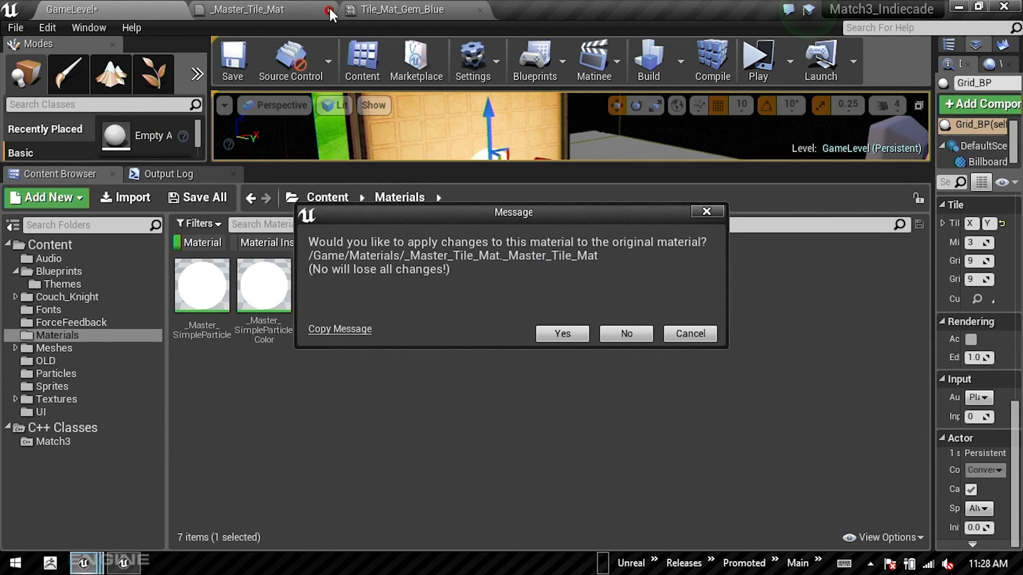
pyautogui.click(612, 337)
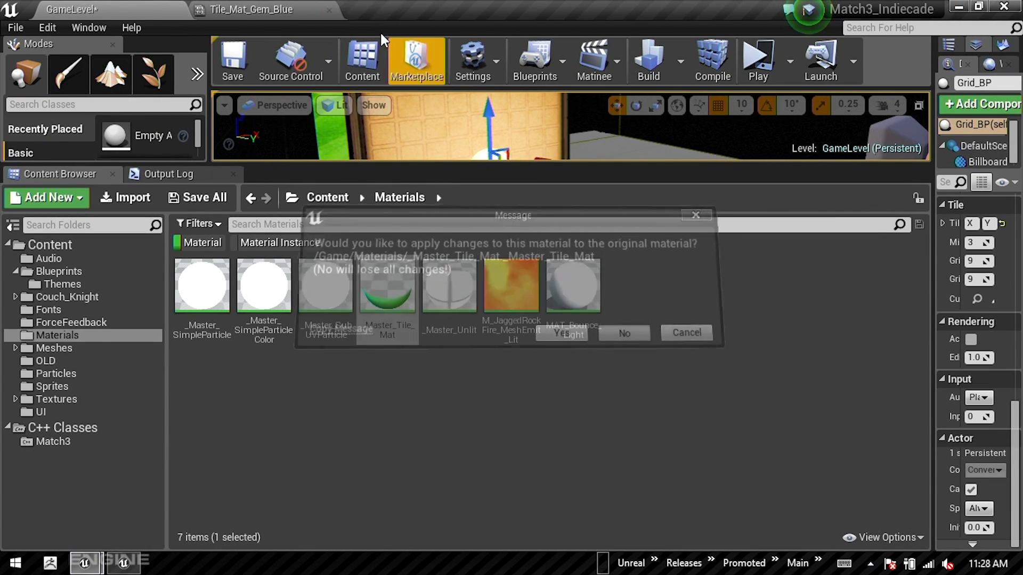
pyautogui.click(330, 9)
# Step: Show all asset types in the OLD folder and open the P_Star_Explosion particle system
pyautogui.click(55, 358)
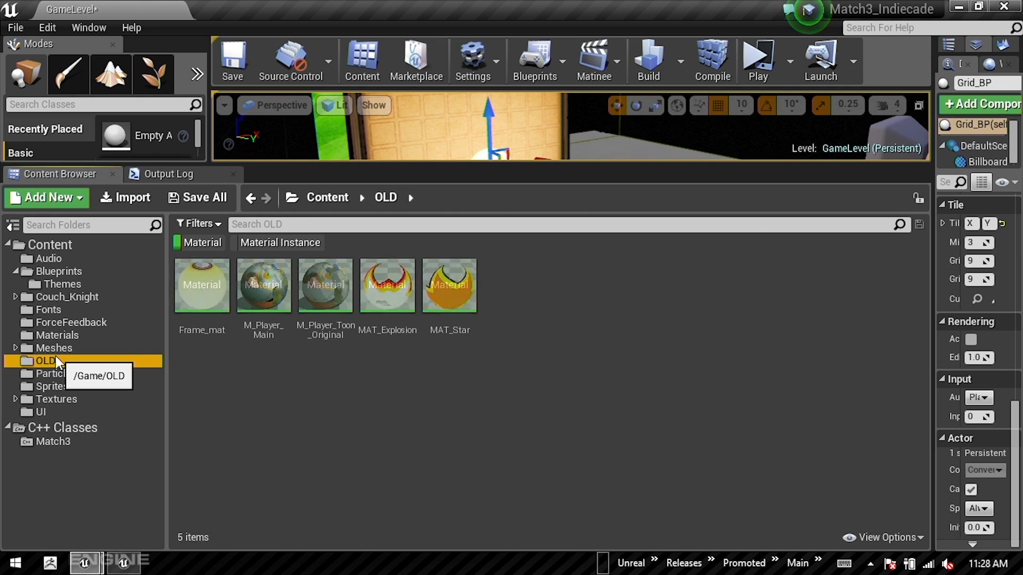
pyautogui.click(449, 290)
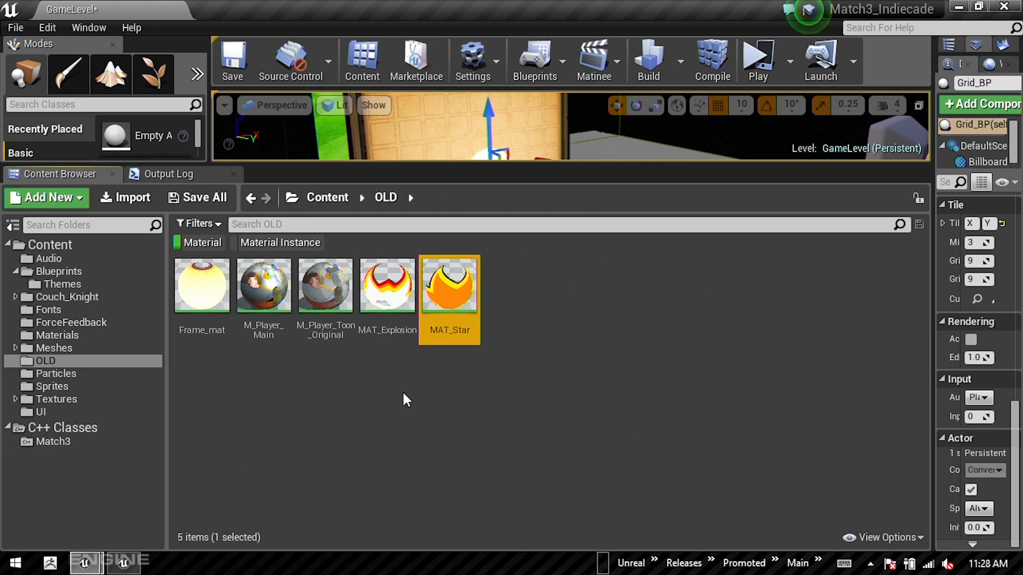
pyautogui.click(203, 242)
pyautogui.click(833, 287)
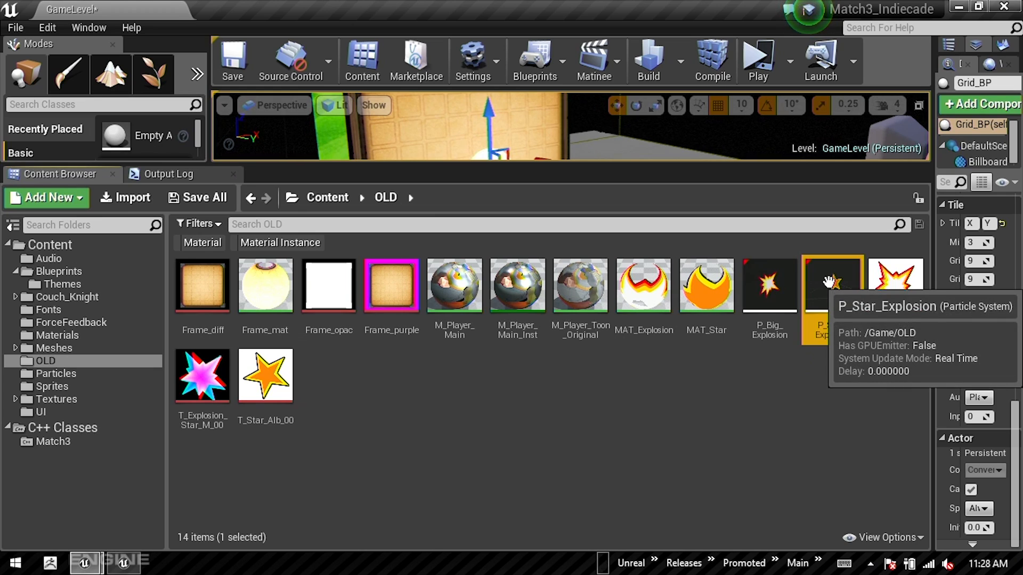
pyautogui.doubleClick(833, 288)
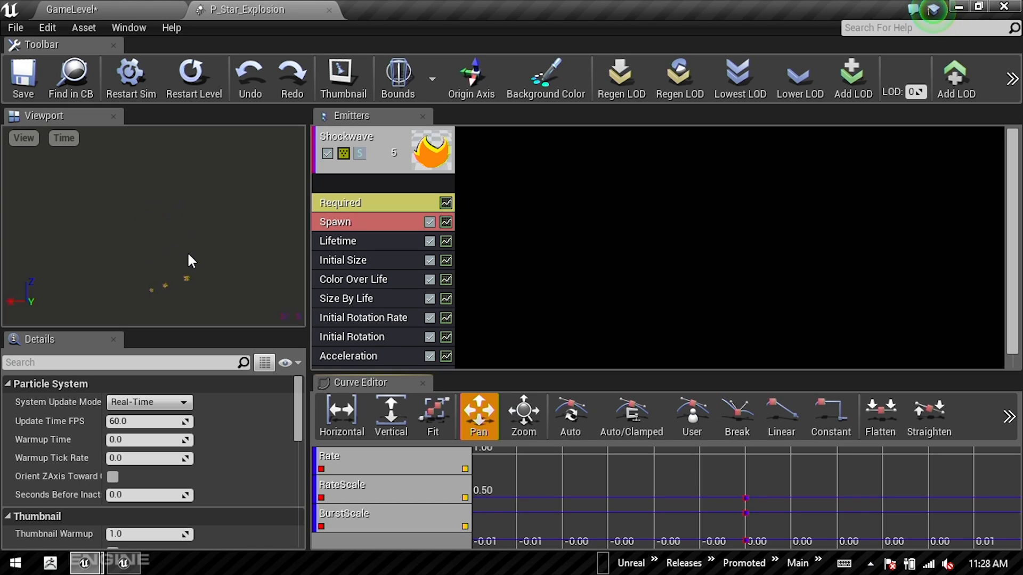
# Step: Open the MAT_Star material from the Shockwave emitter's Required module and examine its blend mode, shading model and Mobile settings
pyautogui.click(387, 202)
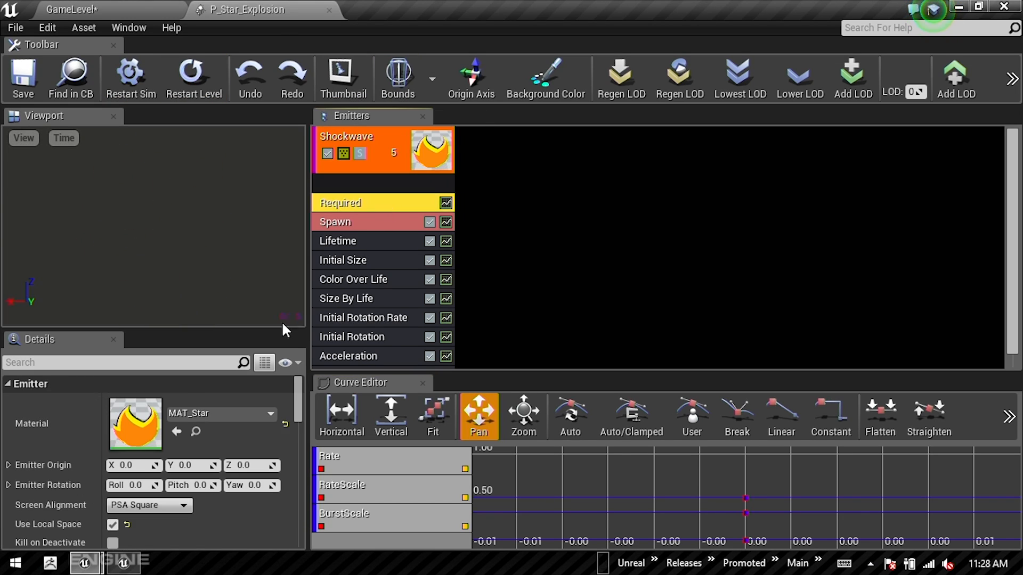
pyautogui.doubleClick(141, 428)
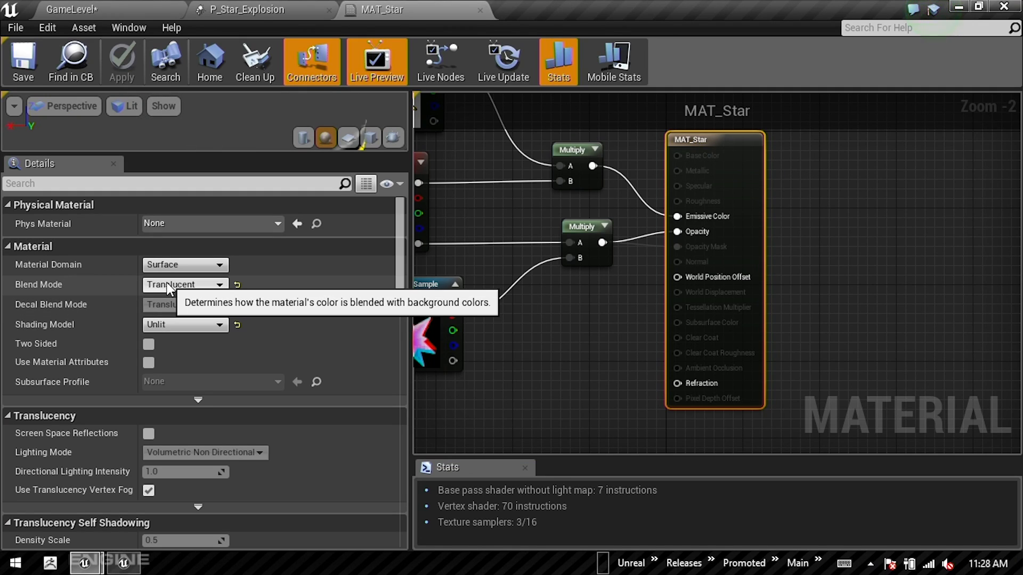
pyautogui.scroll(-6, 298, 328)
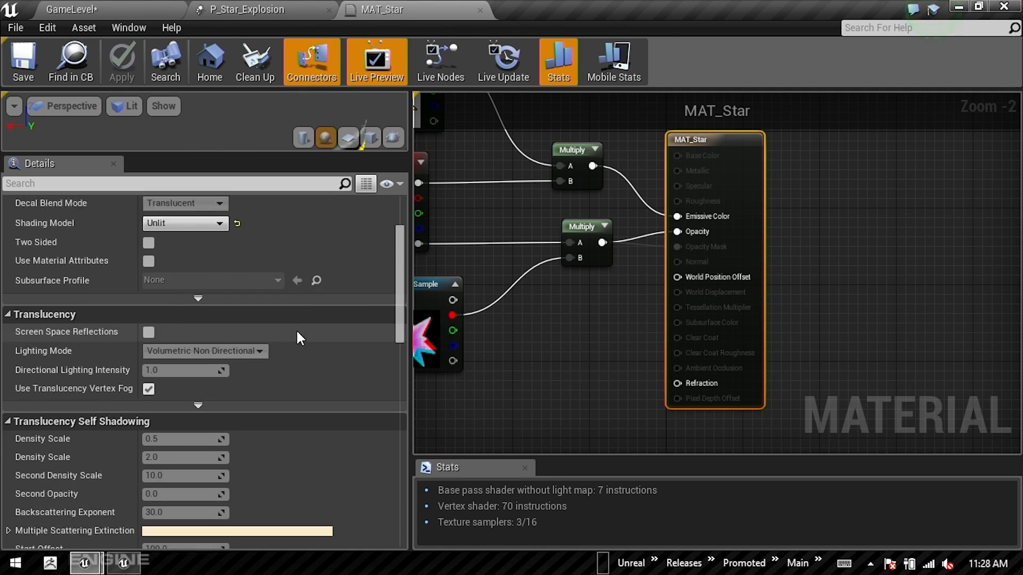
pyautogui.scroll(-5, 283, 365)
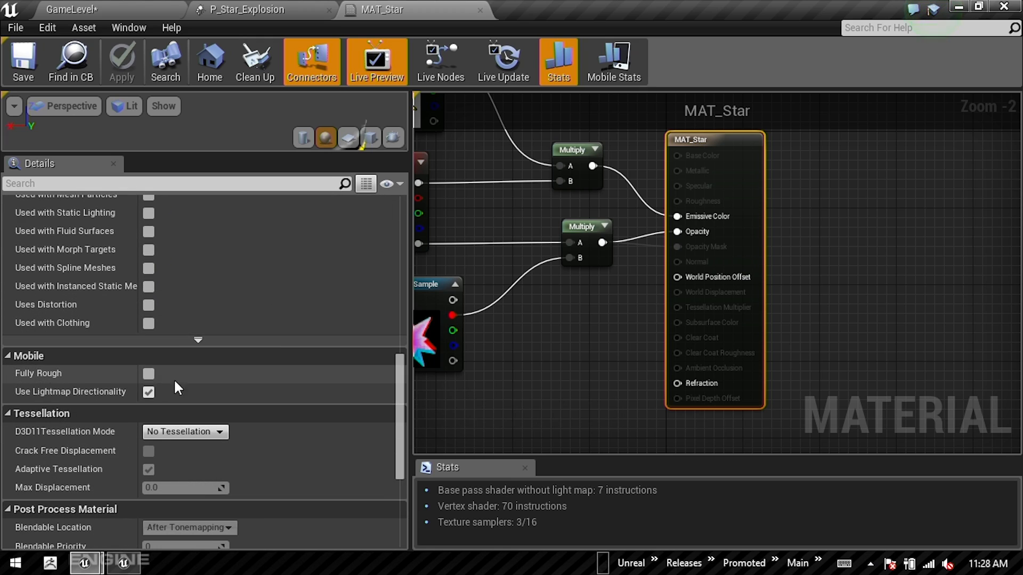
pyautogui.scroll(8, 351, 255)
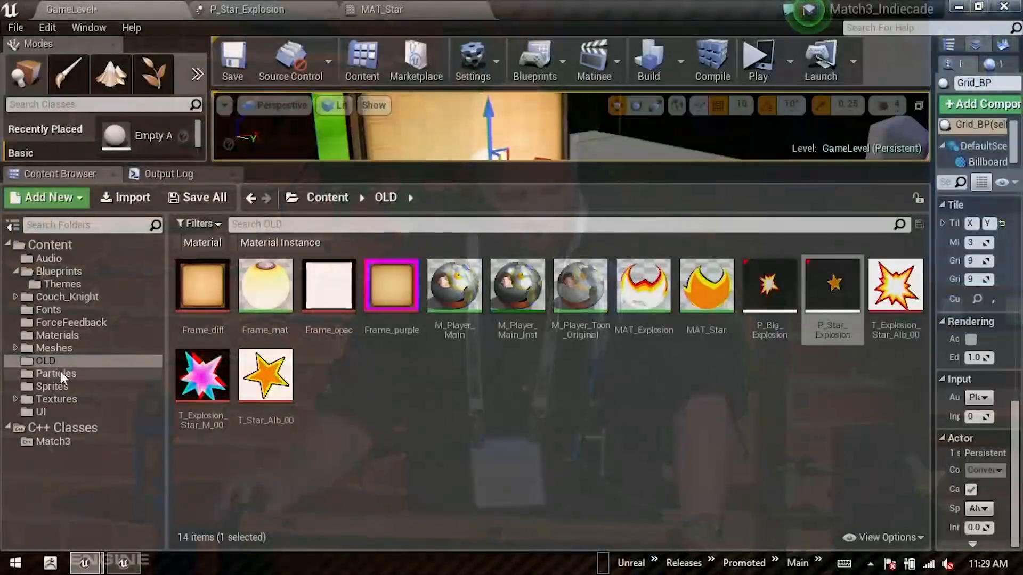
# Step: Open the P_Gem_Shatter particle system from the Particles folder and enlarge its preview viewport
pyautogui.click(66, 371)
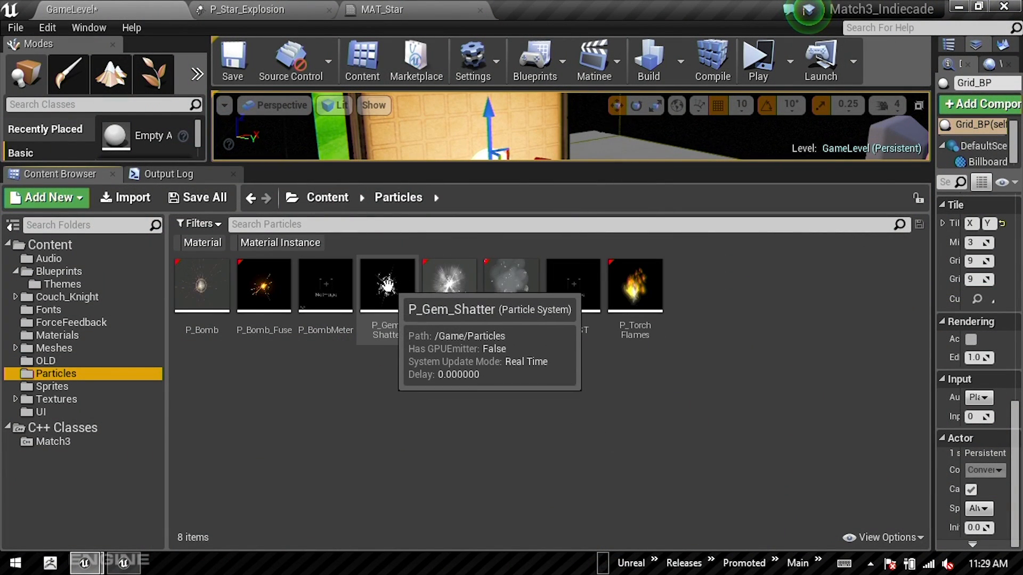
pyautogui.doubleClick(387, 288)
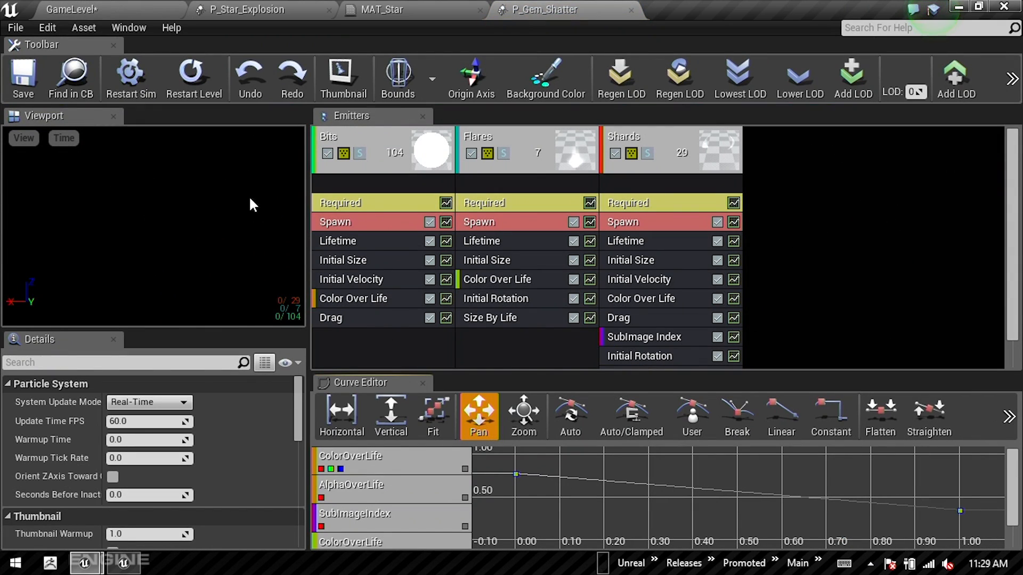
pyautogui.moveTo(248, 332); pyautogui.dragTo(249, 465)
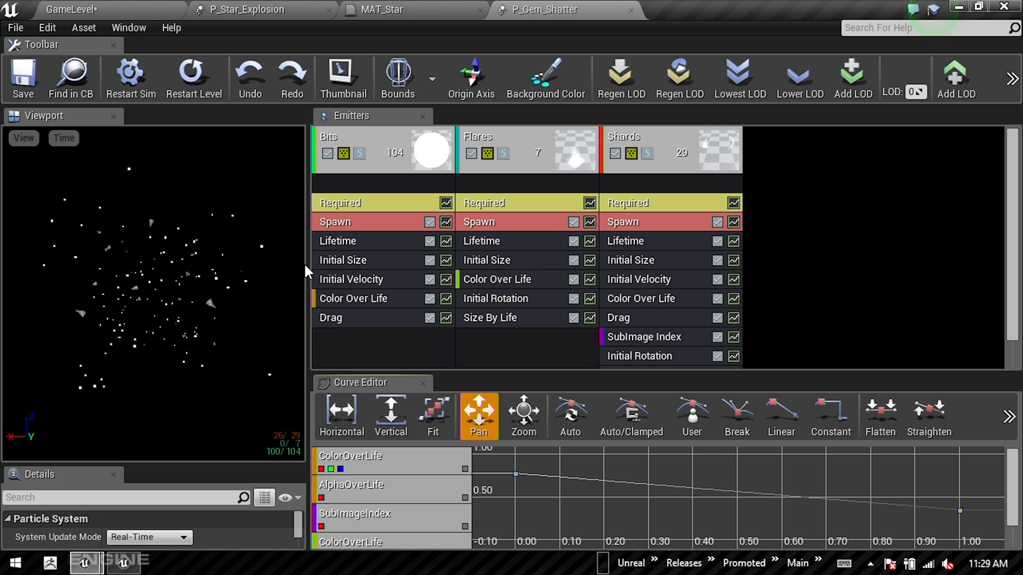
pyautogui.moveTo(308, 265); pyautogui.dragTo(478, 265)
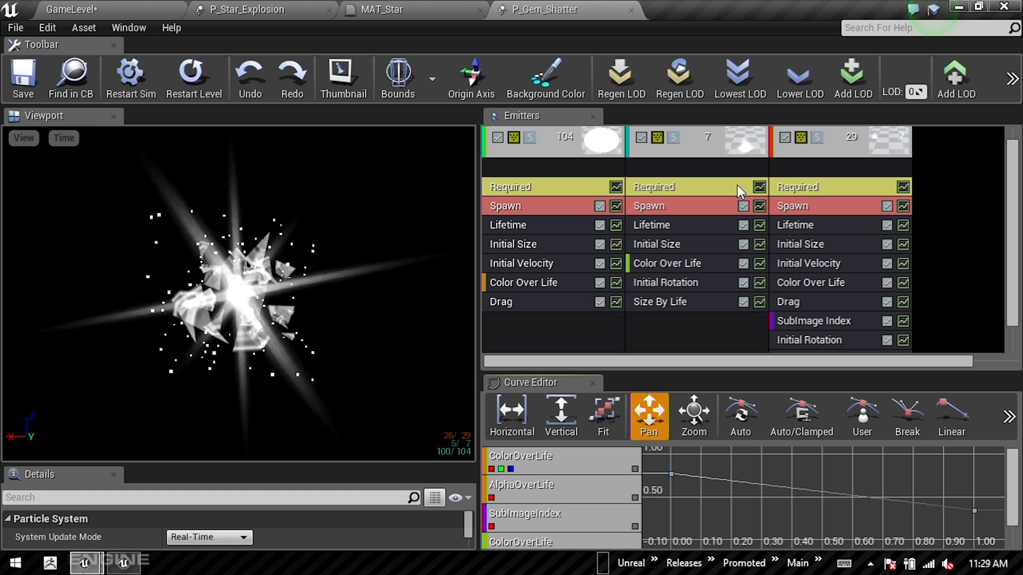
# Step: Inspect the Bits, Flares and Shards emitters of P_Gem_Shatter and their Required modules
pyautogui.click(554, 147)
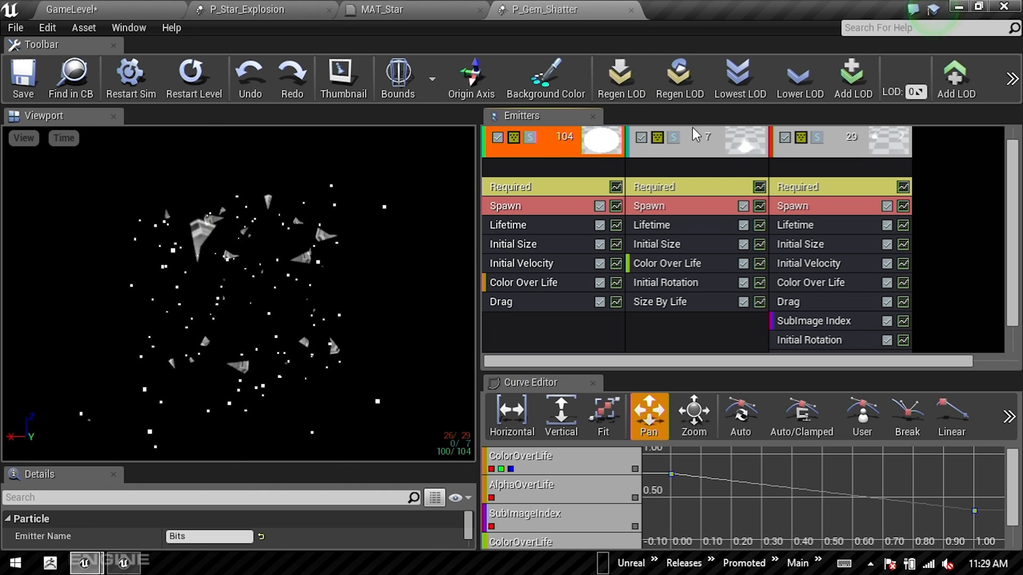
pyautogui.click(686, 135)
pyautogui.click(839, 134)
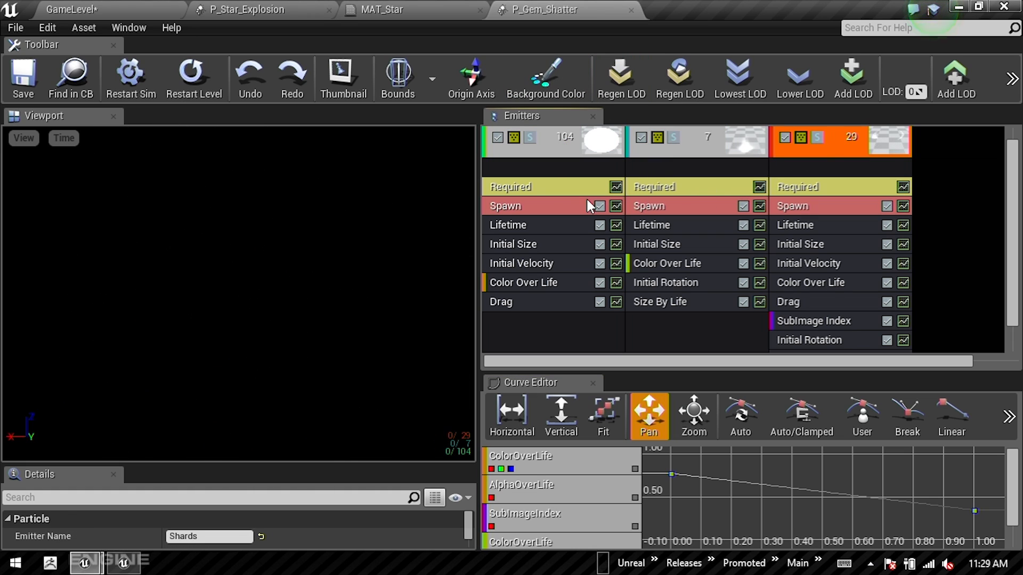
pyautogui.click(554, 181)
pyautogui.click(705, 184)
pyautogui.click(800, 185)
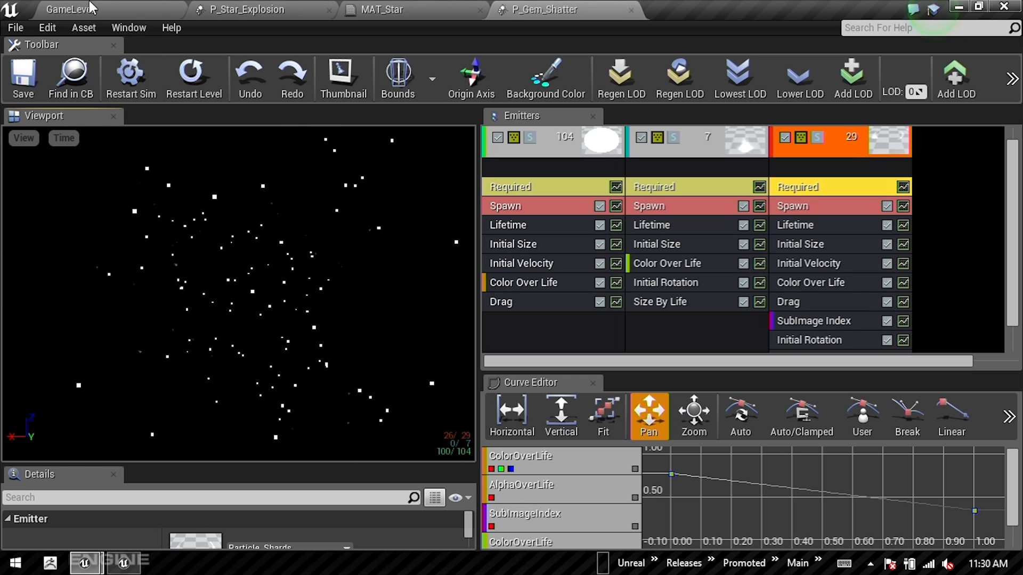
# Step: Return to GameLevel, check the "Match 3: Particles" slide again and enlarge the level viewport in Unreal Editor
pyautogui.click(121, 6)
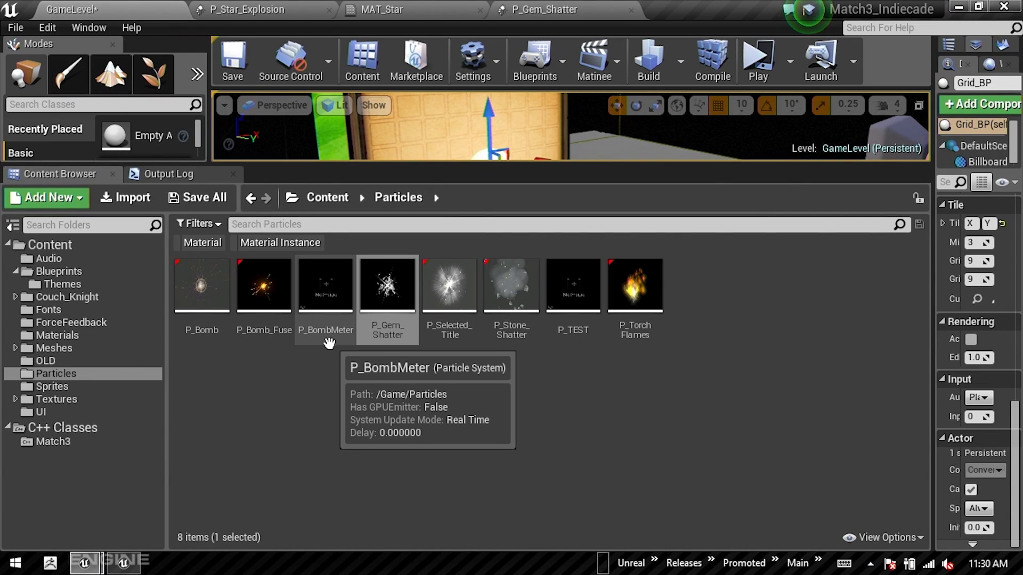
pyautogui.hotkey('alt', 'Tab')
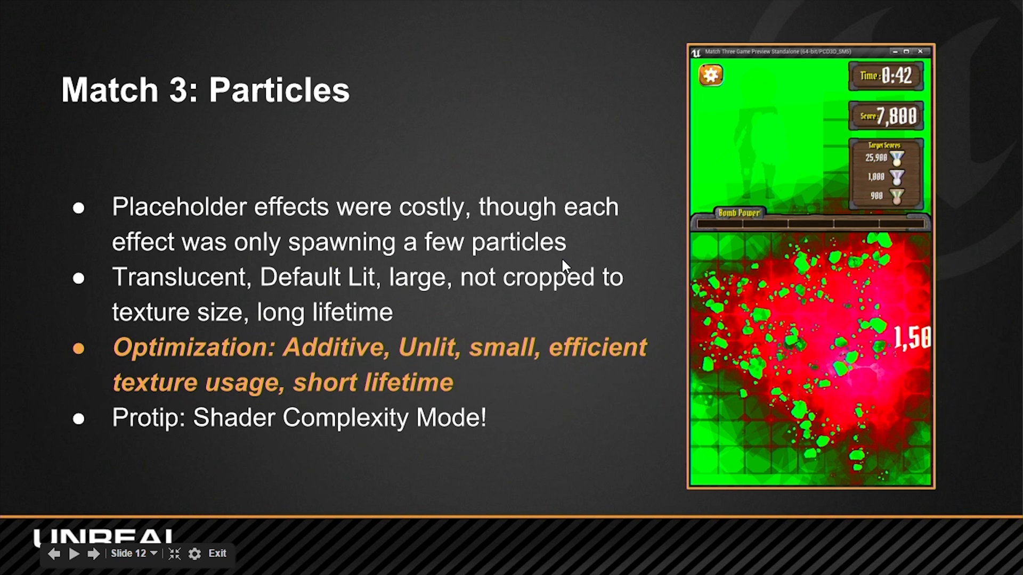
pyautogui.hotkey('alt', 'Tab')
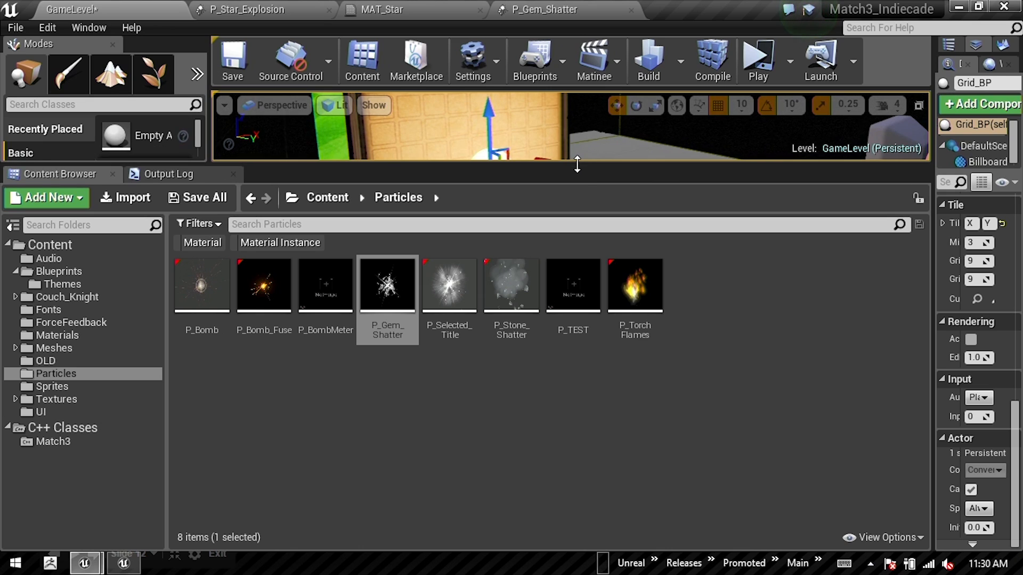
pyautogui.moveTo(577, 164); pyautogui.dragTo(598, 455)
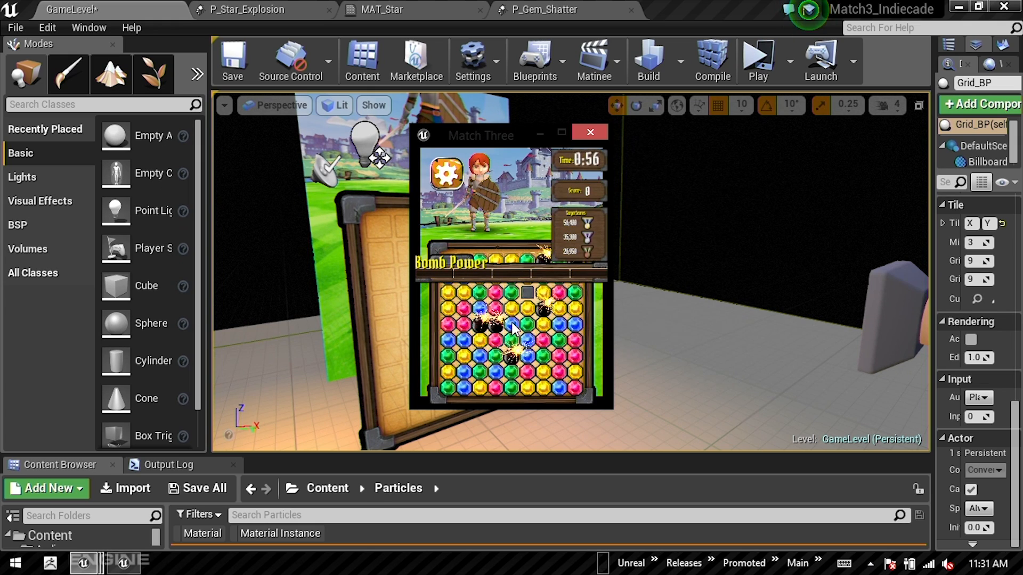
# Step: Try the Shader Complexity view in the running mobile preview, make a gem move and close the preview
pyautogui.press('F5')
pyautogui.moveTo(512, 324); pyautogui.dragTo(529, 324)
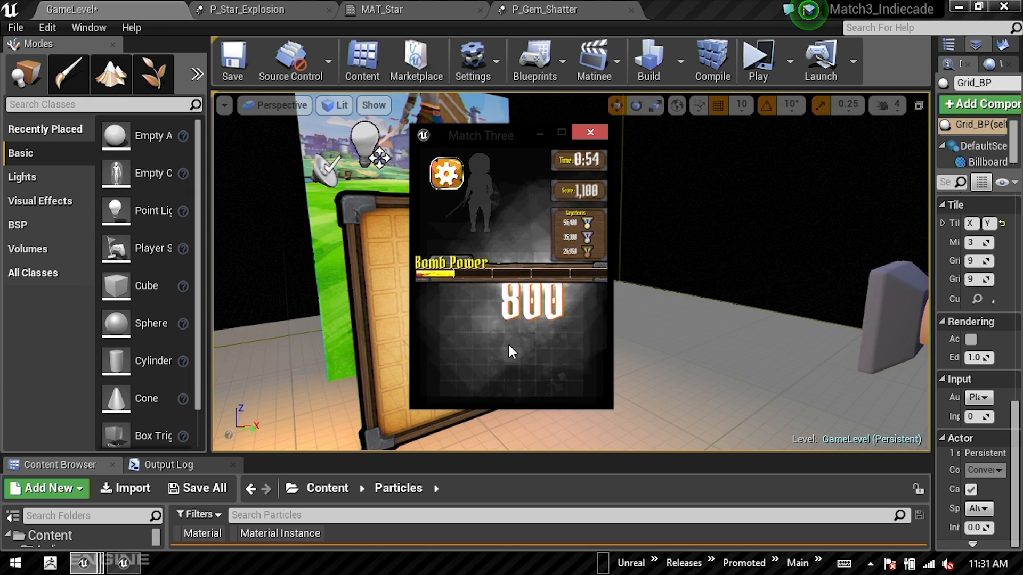
pyautogui.click(590, 133)
# Step: Play the level in a new editor window, swapping gems and setting off a bomb to show the particle effects
pyautogui.click(793, 60)
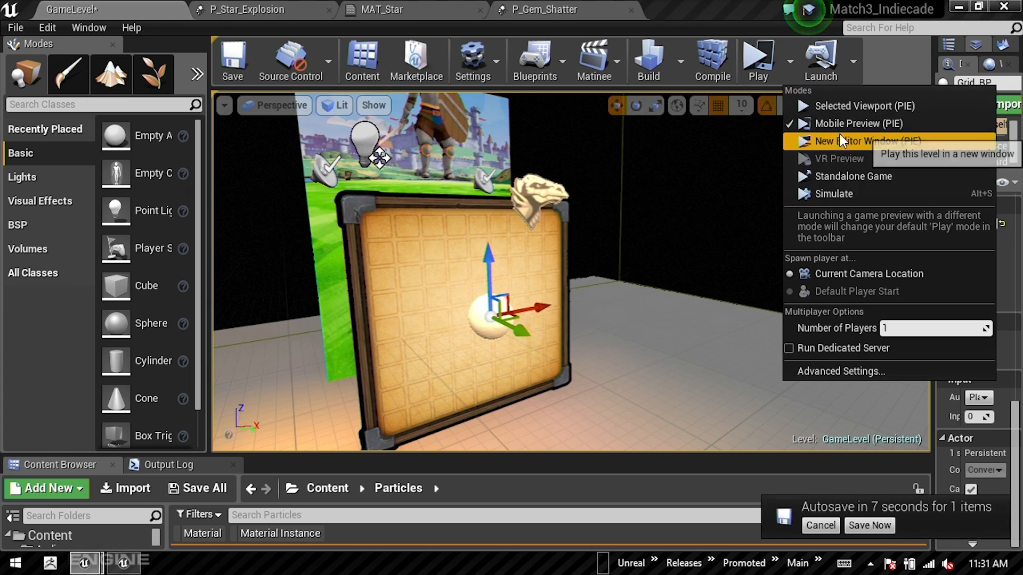
pyautogui.click(855, 141)
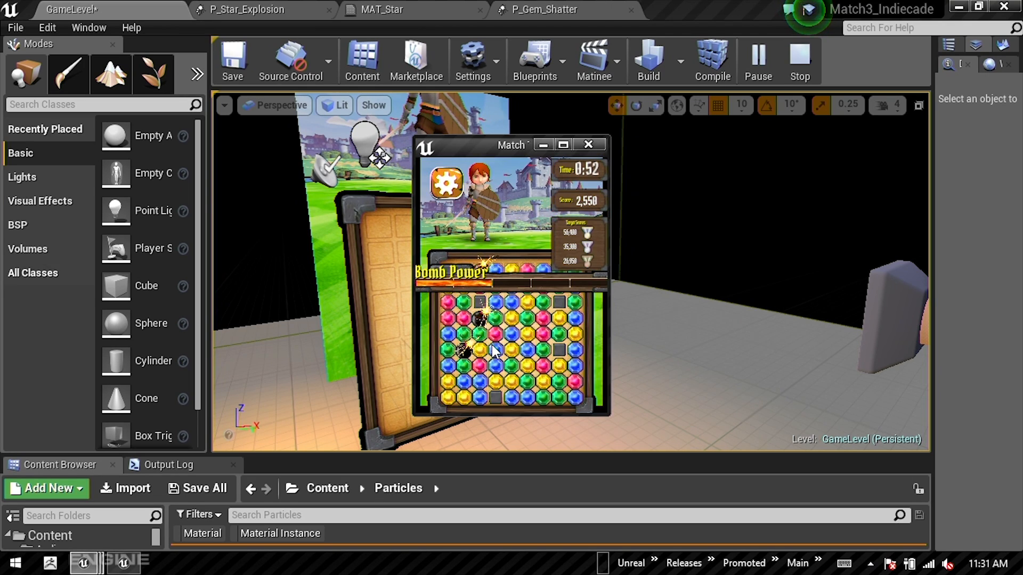
pyautogui.moveTo(529, 388); pyautogui.dragTo(531, 373)
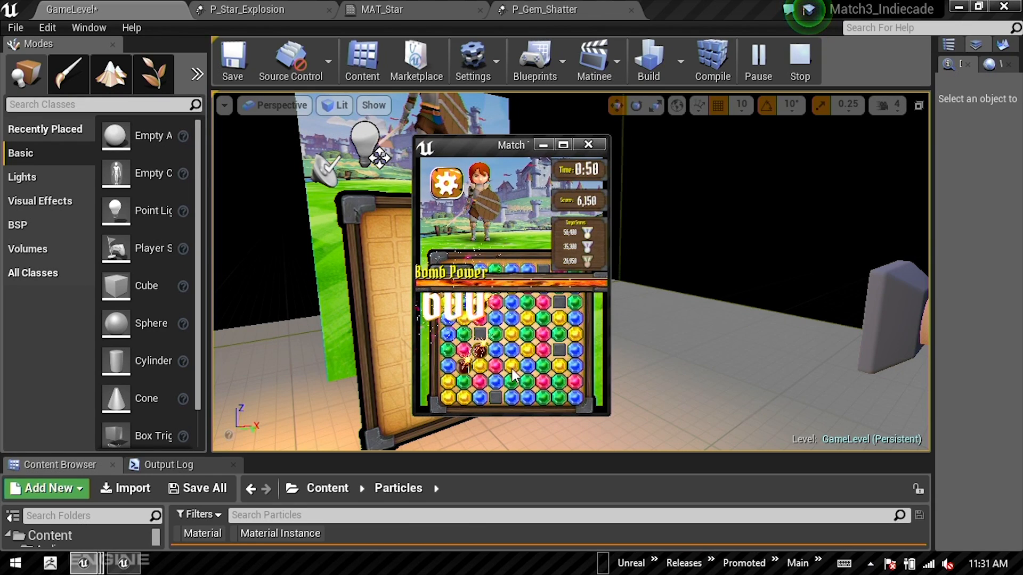
pyautogui.click(481, 354)
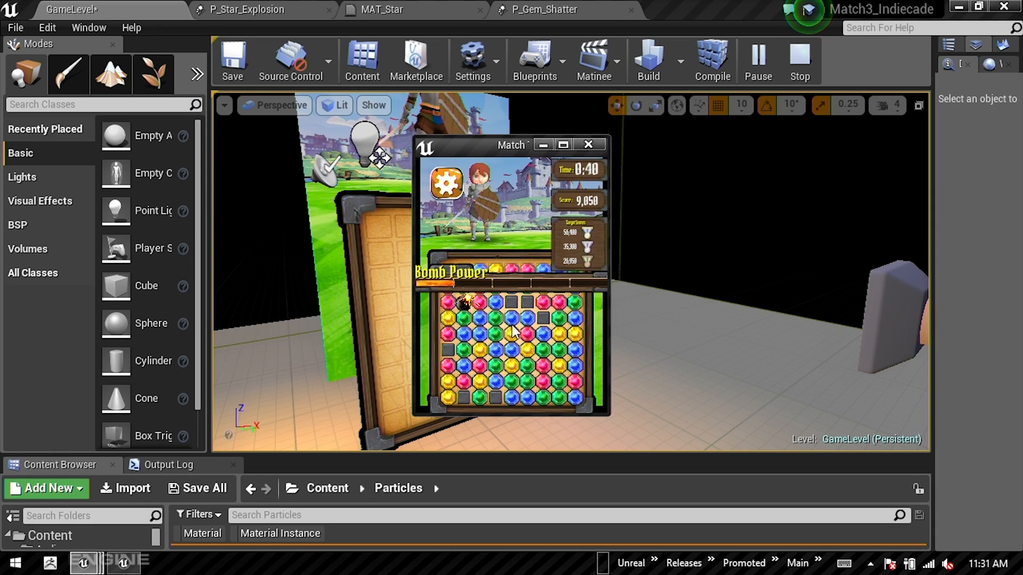
pyautogui.click(484, 303)
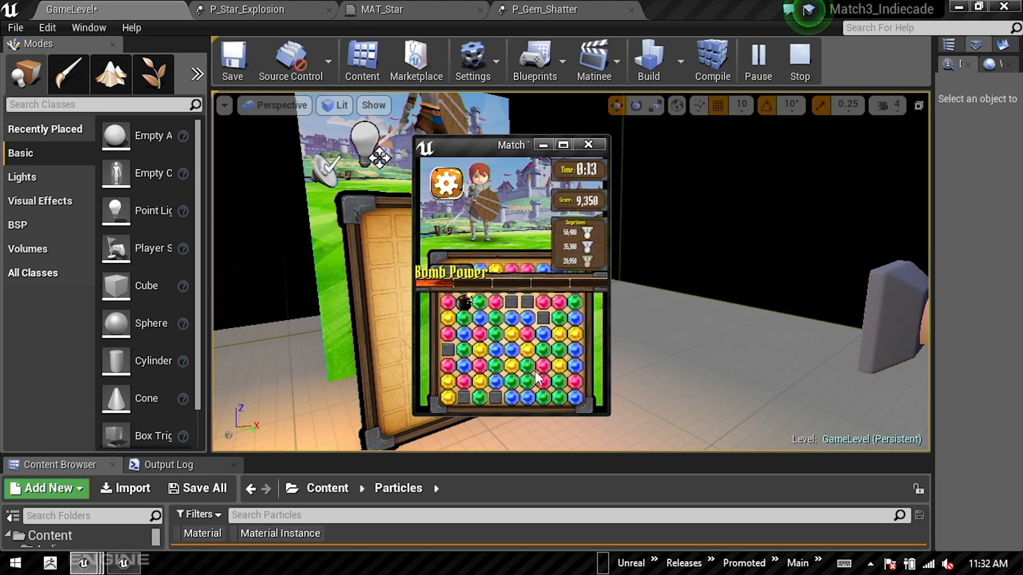
# Step: Swap more gems in the running game, using the Shader Complexity view during a match to show the particle cost
pyautogui.moveTo(542, 394); pyautogui.dragTo(524, 397)
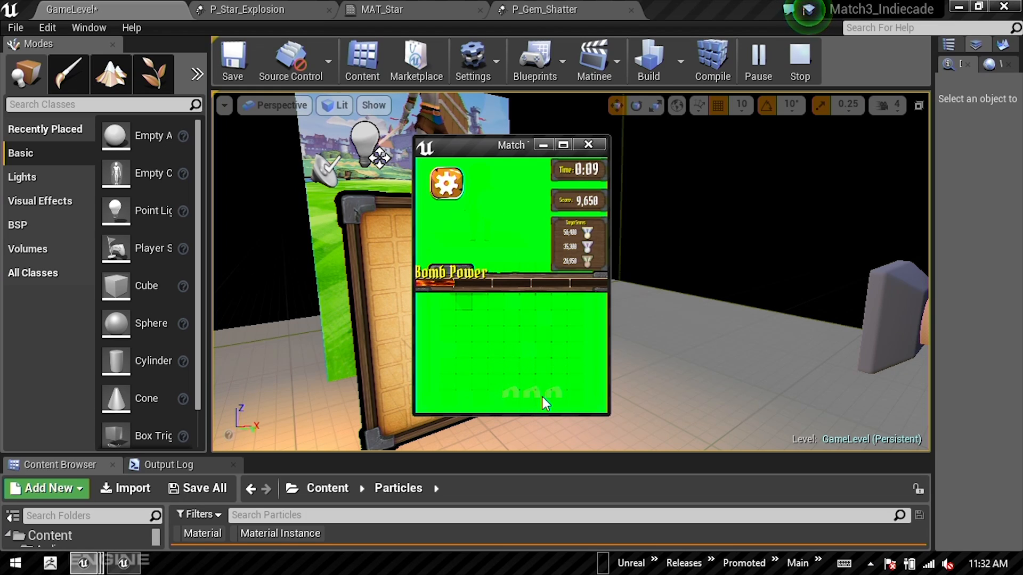
pyautogui.moveTo(574, 395); pyautogui.dragTo(576, 389)
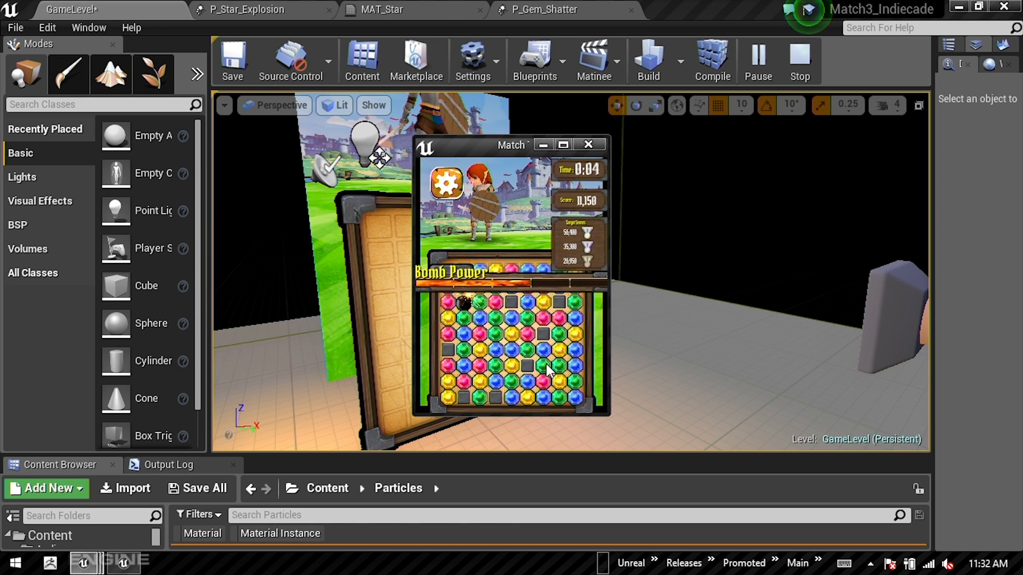
pyautogui.moveTo(543, 349); pyautogui.dragTo(526, 350)
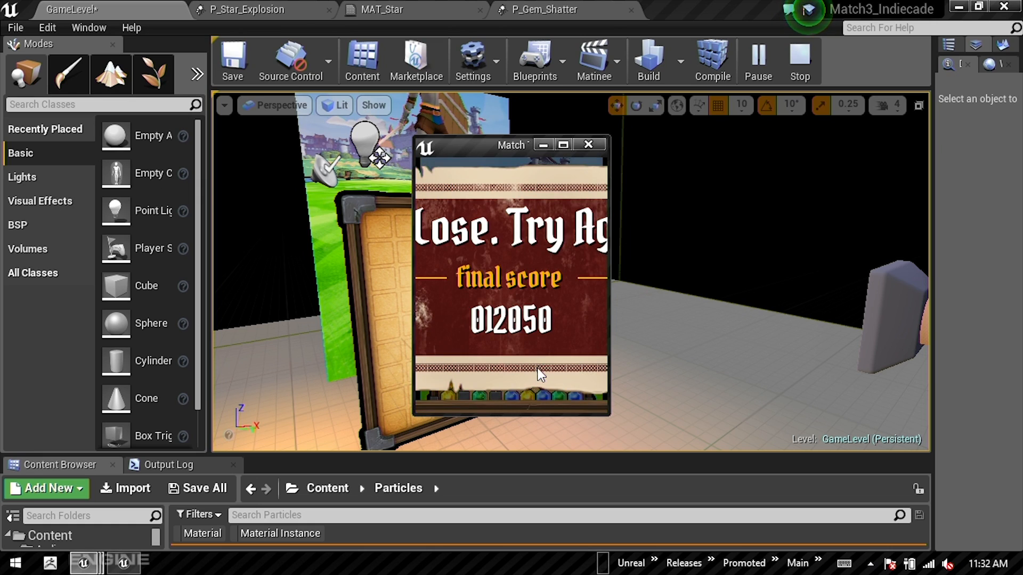
# Step: Close the game window, switch to the slide presentation and advance to the "Match 3: Character" slide
pyautogui.click(588, 144)
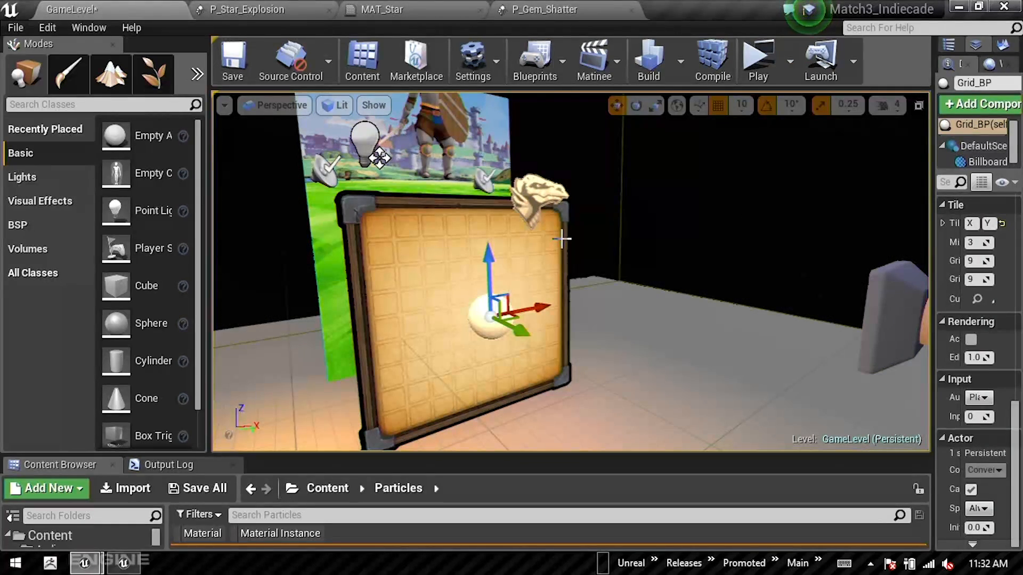
pyautogui.hotkey('alt', 'Tab')
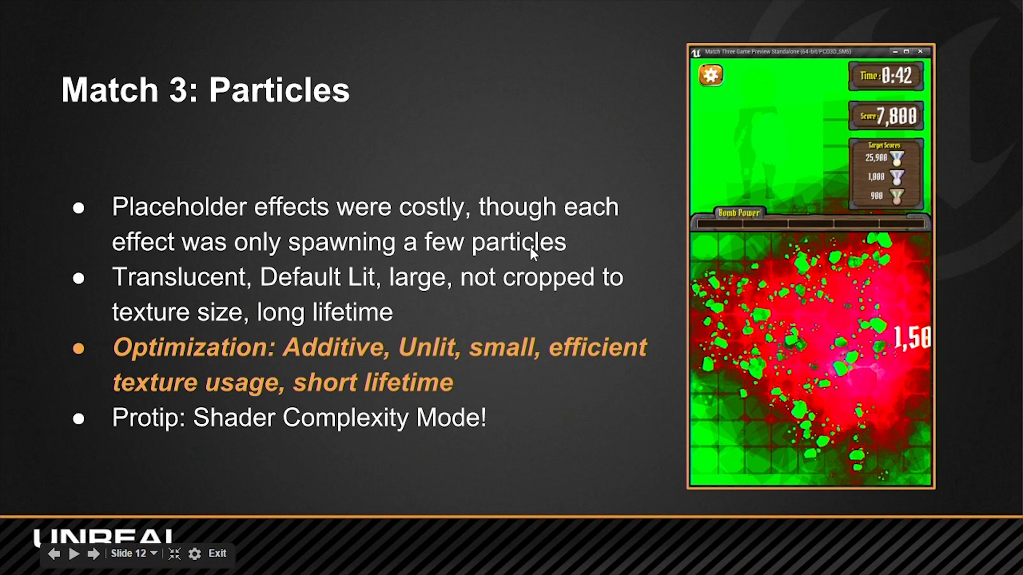
pyautogui.click(531, 248)
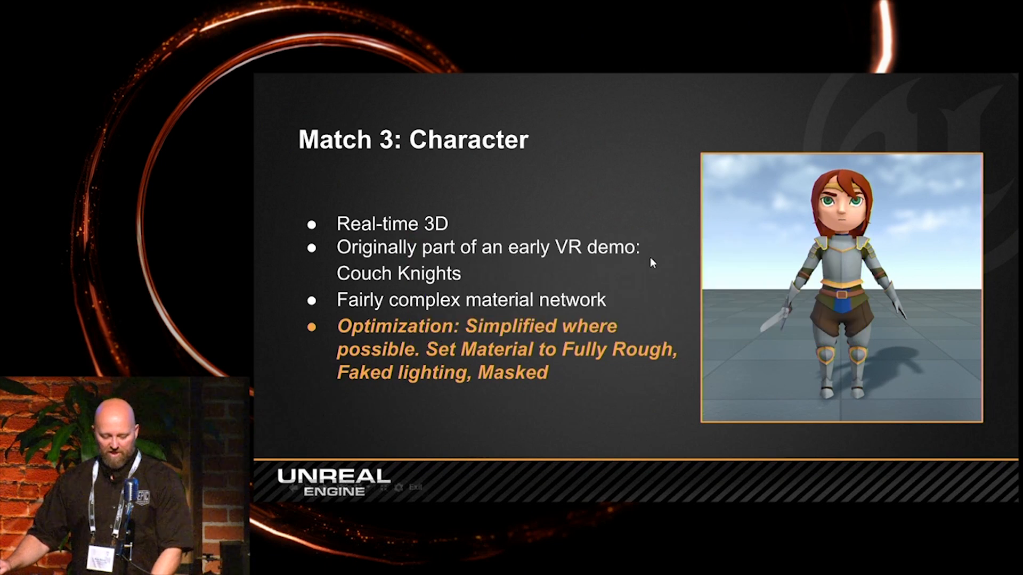
# Step: Return to Unreal Editor, enlarge the Content Browser and open the M_Player_Main material from the OLD folder
pyautogui.hotkey('alt', 'Tab')
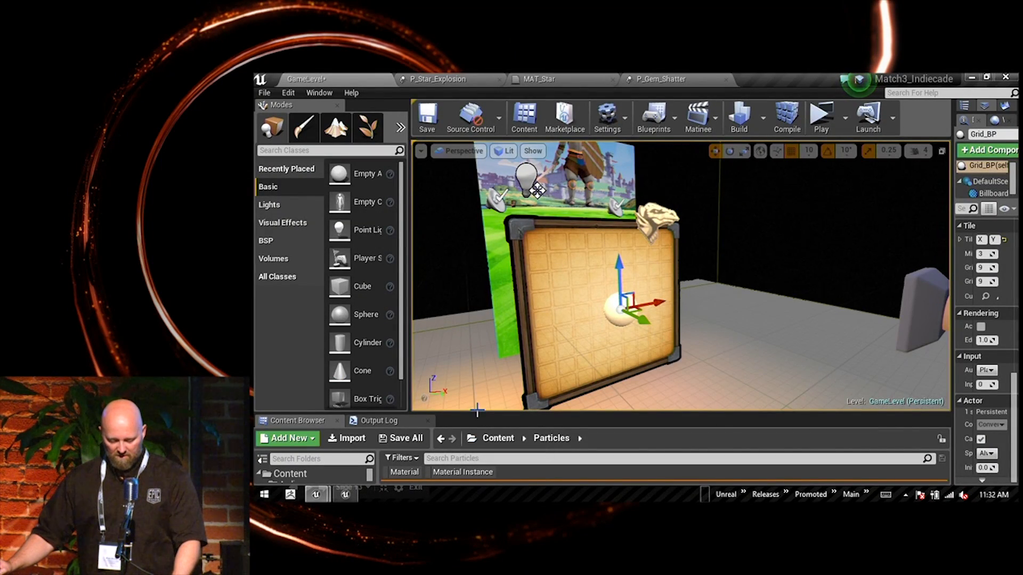
pyautogui.click(477, 409)
pyautogui.moveTo(478, 413); pyautogui.dragTo(472, 168)
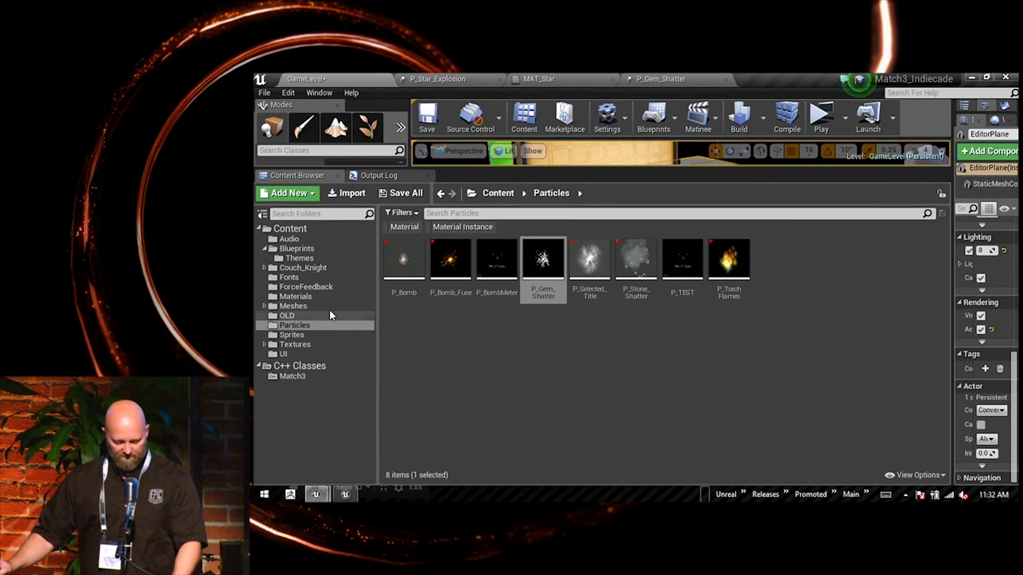
pyautogui.click(294, 316)
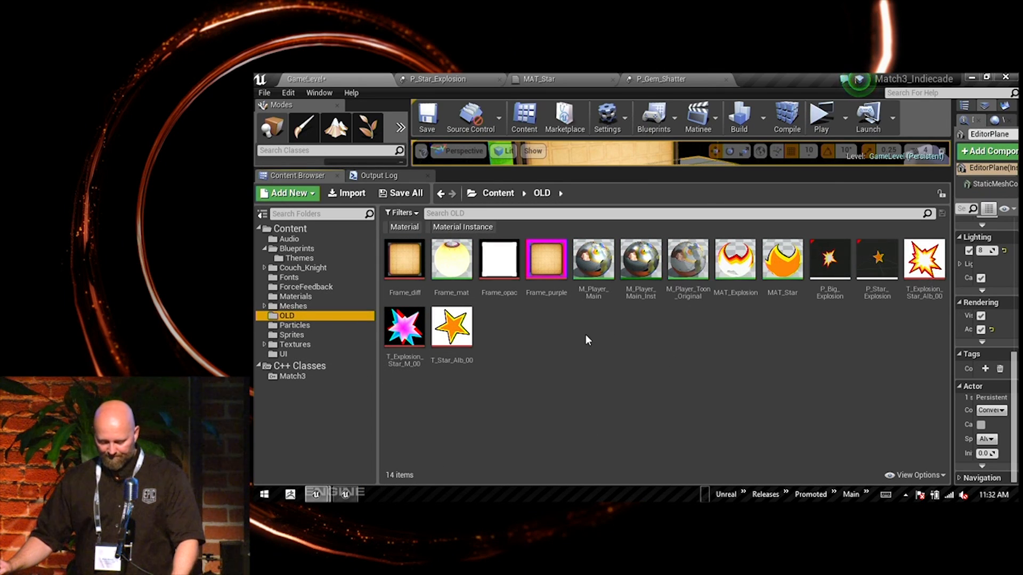
pyautogui.click(592, 260)
pyautogui.click(641, 260)
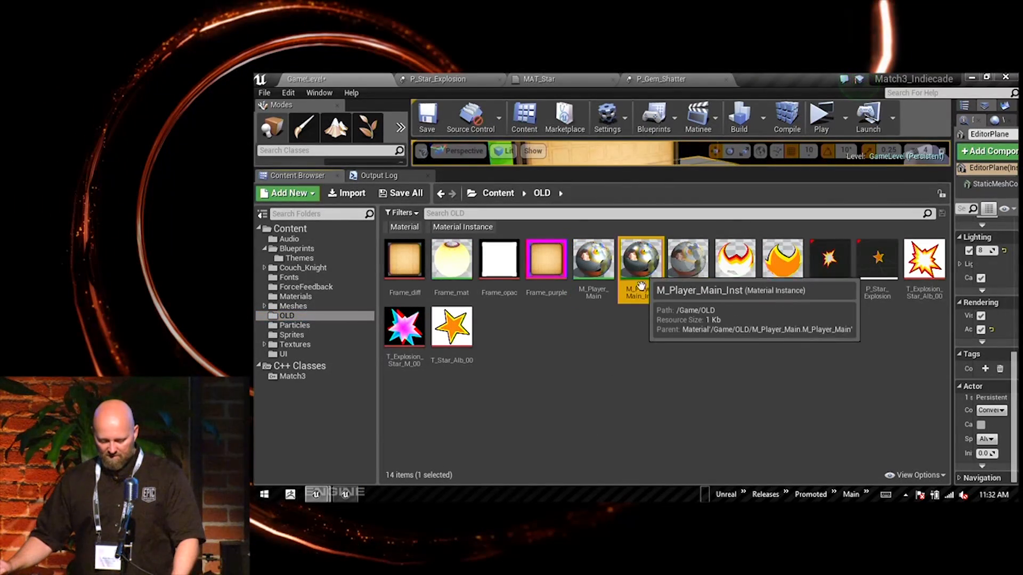
pyautogui.doubleClick(594, 261)
# Step: Examine the M_Player_Main graph from the facial expression texture samples to the Metallic section and the final material inputs
pyautogui.scroll(-5, 648, 252)
pyautogui.moveTo(671, 299); pyautogui.dragTo(1014, 314, button='right')
pyautogui.scroll(1, 807, 283)
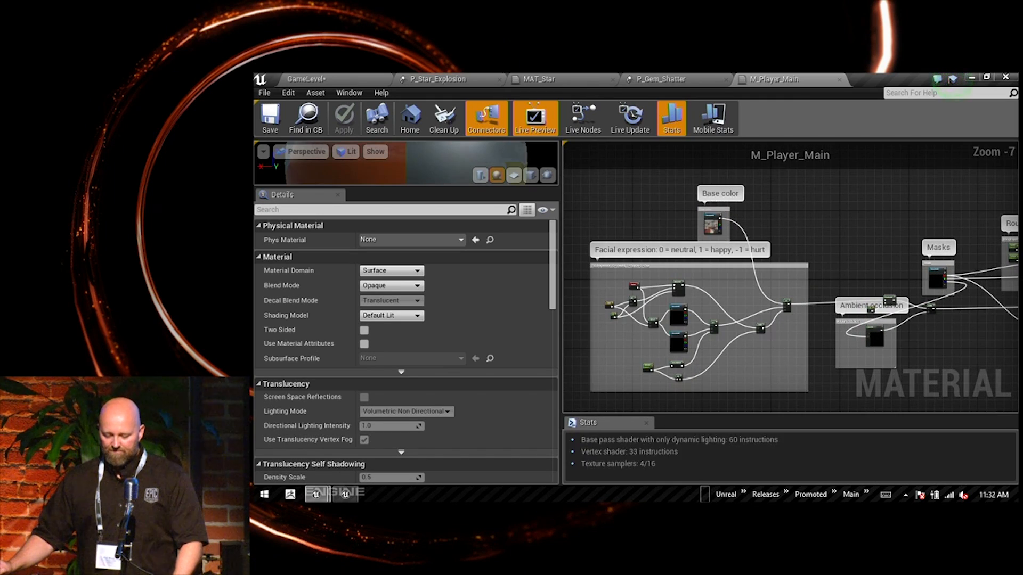
pyautogui.scroll(7, 758, 292)
pyautogui.moveTo(716, 291); pyautogui.dragTo(819, 291, button='right')
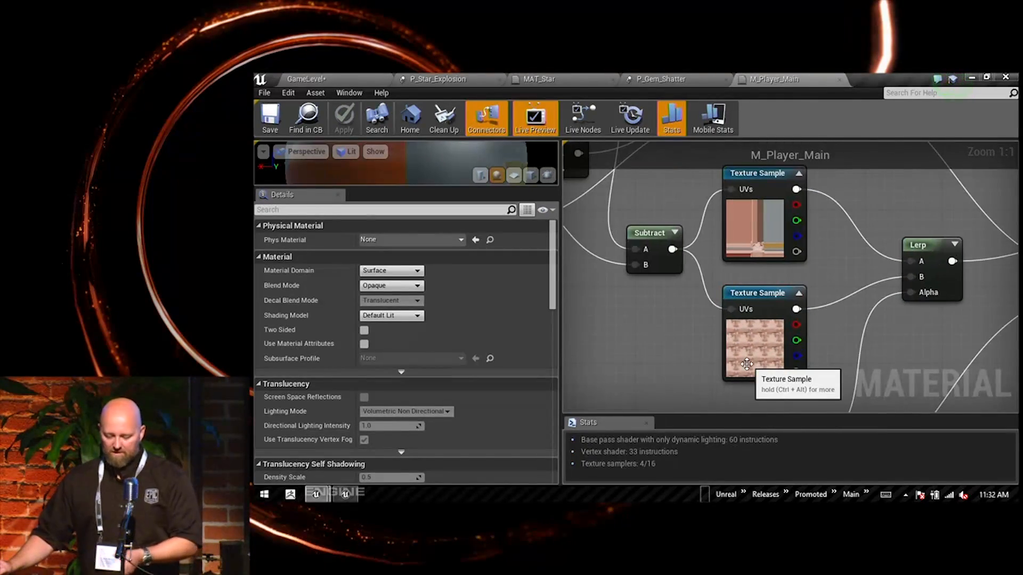
pyautogui.moveTo(773, 206); pyautogui.dragTo(721, 395, button='right')
pyautogui.moveTo(836, 263); pyautogui.dragTo(849, 395, button='right')
pyautogui.moveTo(807, 281); pyautogui.dragTo(660, 364, button='right')
pyautogui.moveTo(829, 331); pyautogui.dragTo(595, 265, button='right')
pyautogui.scroll(-5, 799, 269)
pyautogui.moveTo(874, 258); pyautogui.dragTo(618, 272, button='right')
pyautogui.scroll(5, 856, 321)
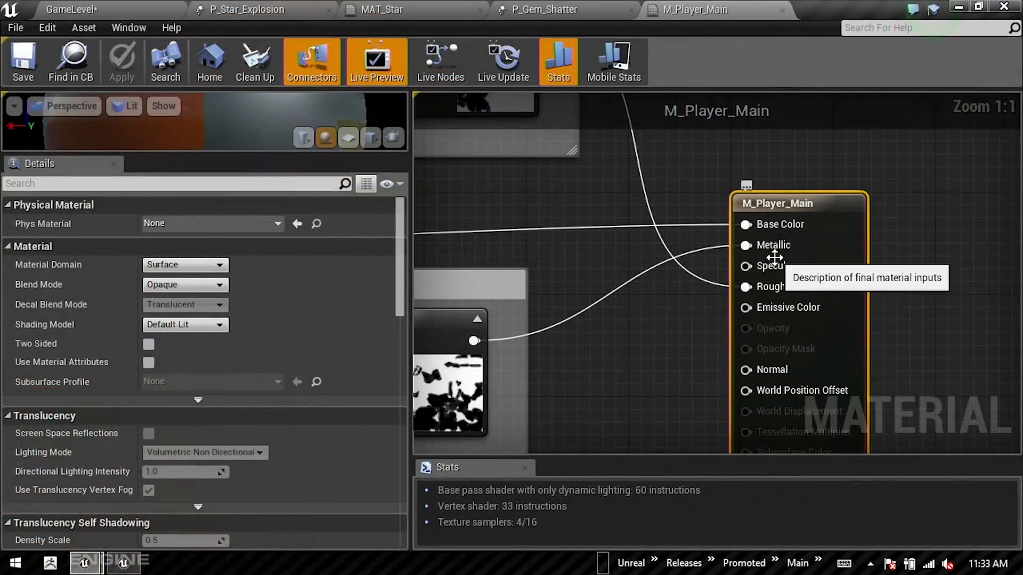
pyautogui.moveTo(536, 269); pyautogui.dragTo(664, 272, button='right')
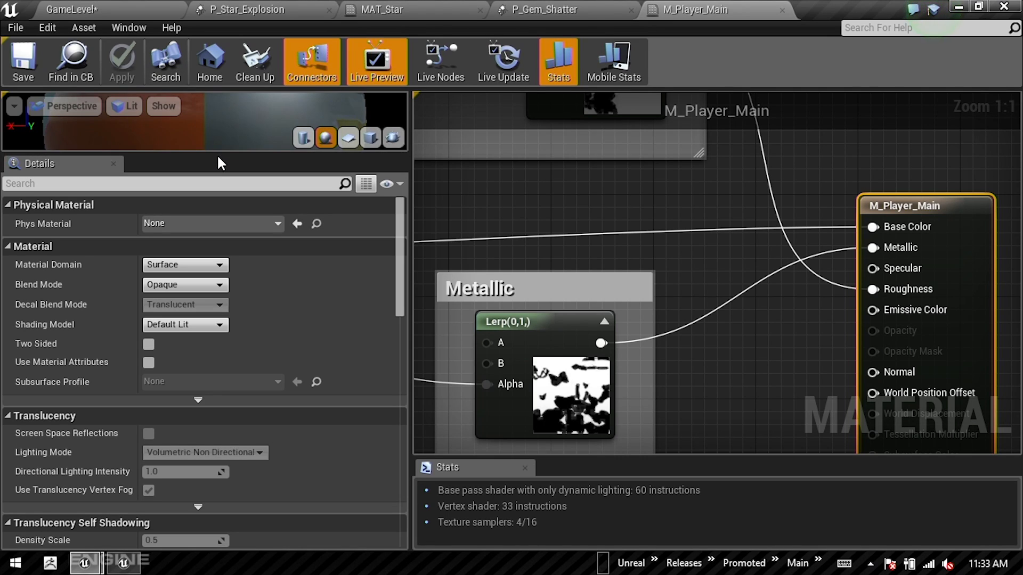
# Step: Enlarge the M_Player_Main preview, set the SKM_Couch_Knight skeletal mesh as its preview mesh and frame the knight
pyautogui.moveTo(216, 154); pyautogui.dragTo(245, 402)
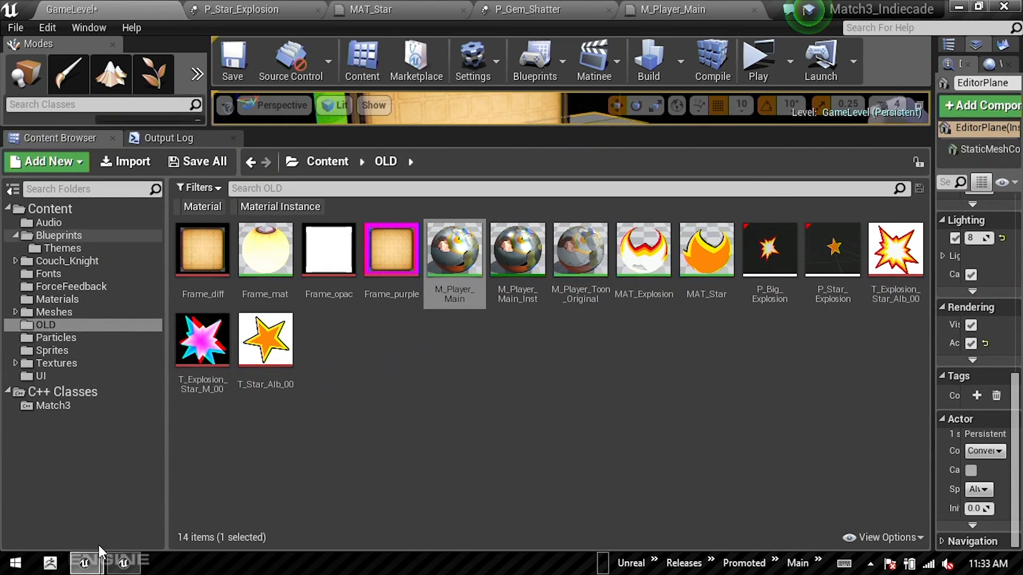
pyautogui.click(72, 261)
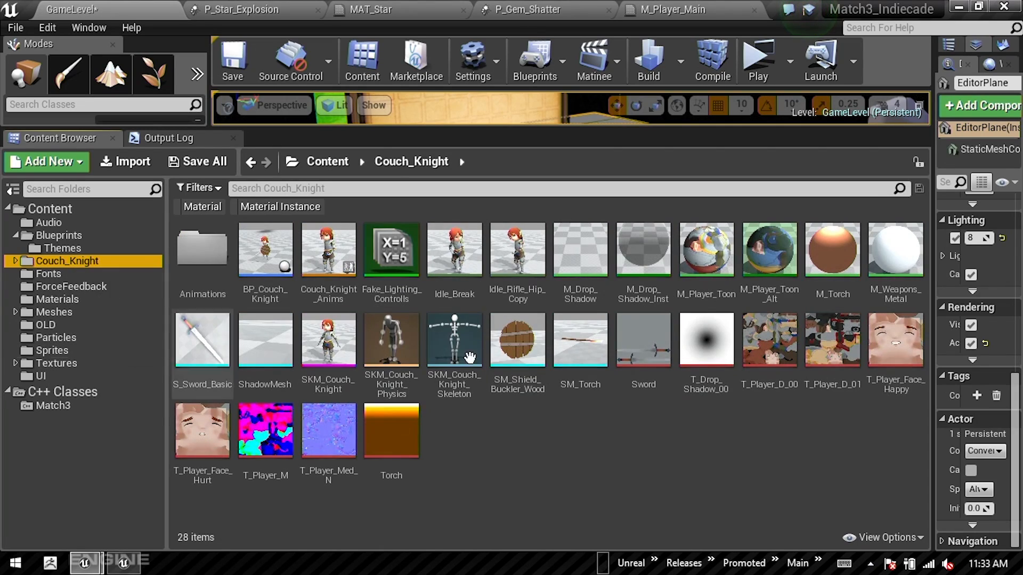
pyautogui.click(328, 349)
pyautogui.click(709, 10)
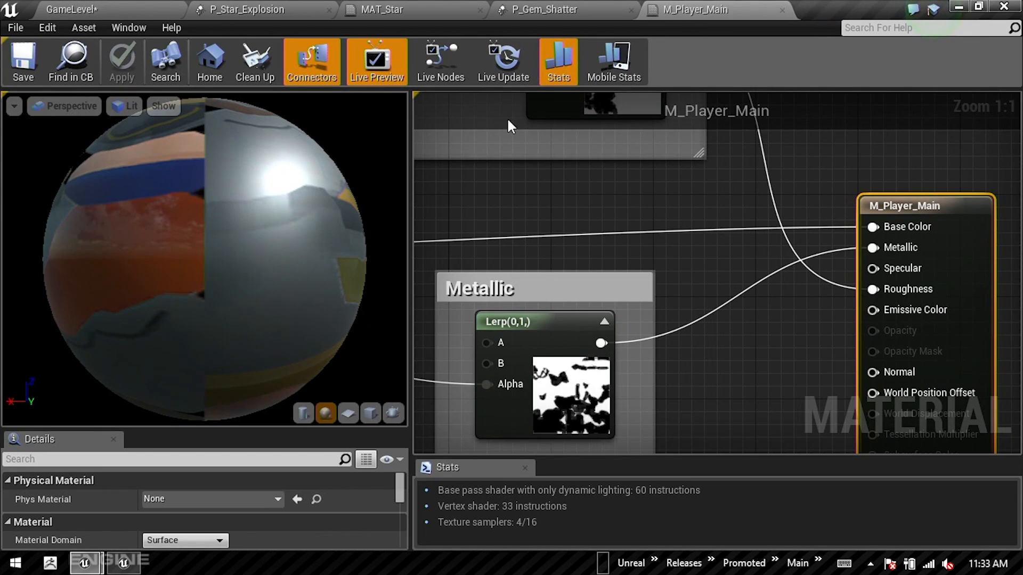
pyautogui.click(392, 416)
pyautogui.moveTo(208, 228); pyautogui.dragTo(214, 111)
pyautogui.moveTo(225, 187); pyautogui.dragTo(225, 211, button='right')
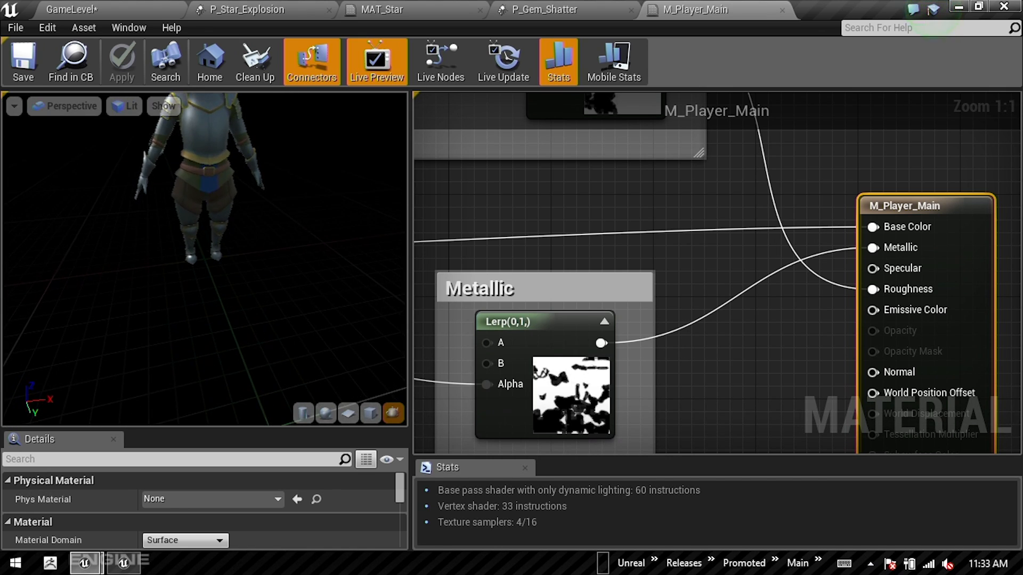
pyautogui.moveTo(226, 211); pyautogui.dragTo(226, 150, button='middle')
pyautogui.moveTo(213, 214); pyautogui.dragTo(266, 186)
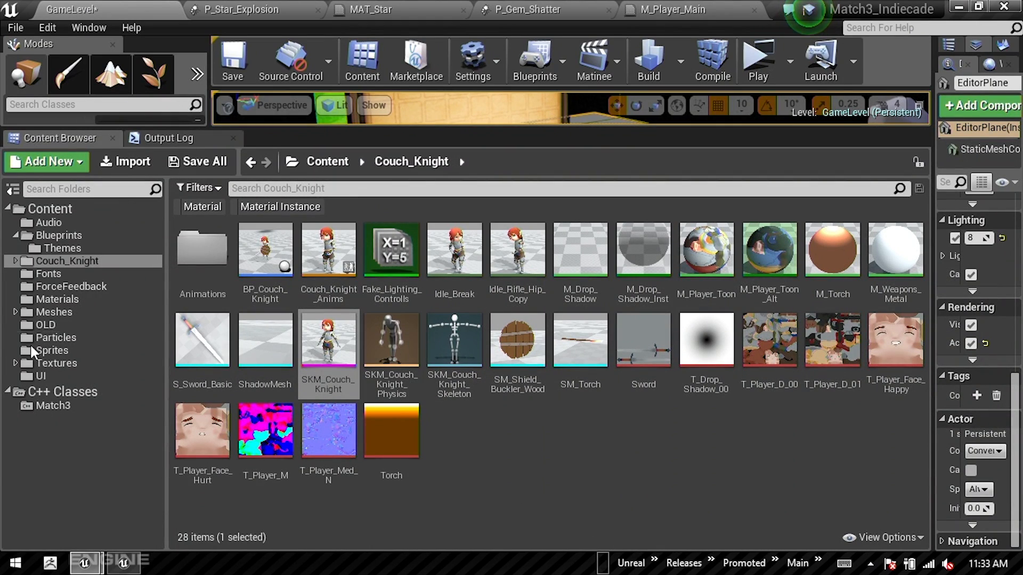
# Step: Open M_Player_Toon_Original from the OLD folder and look over its complete node network
pyautogui.click(45, 326)
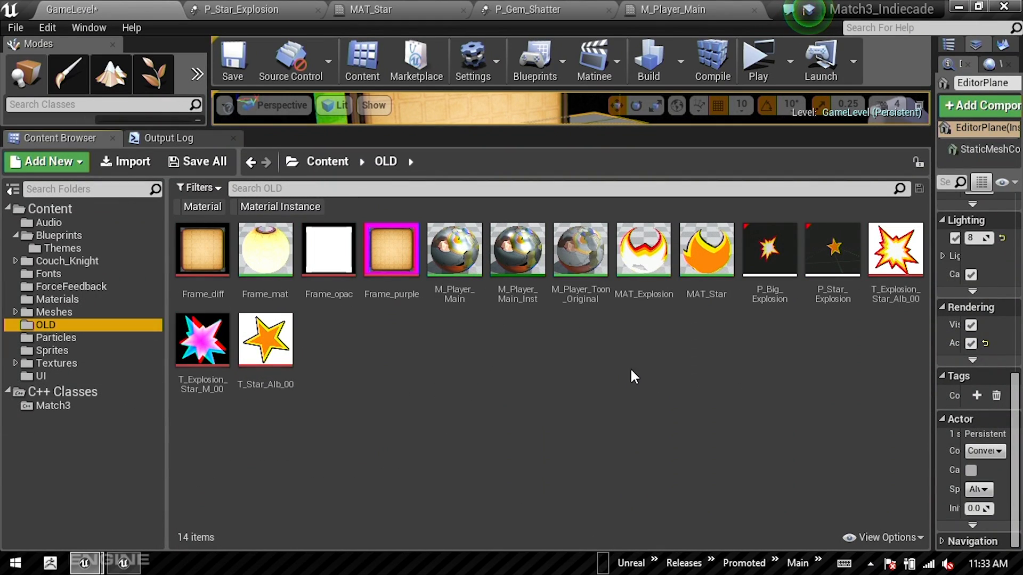
pyautogui.doubleClick(580, 250)
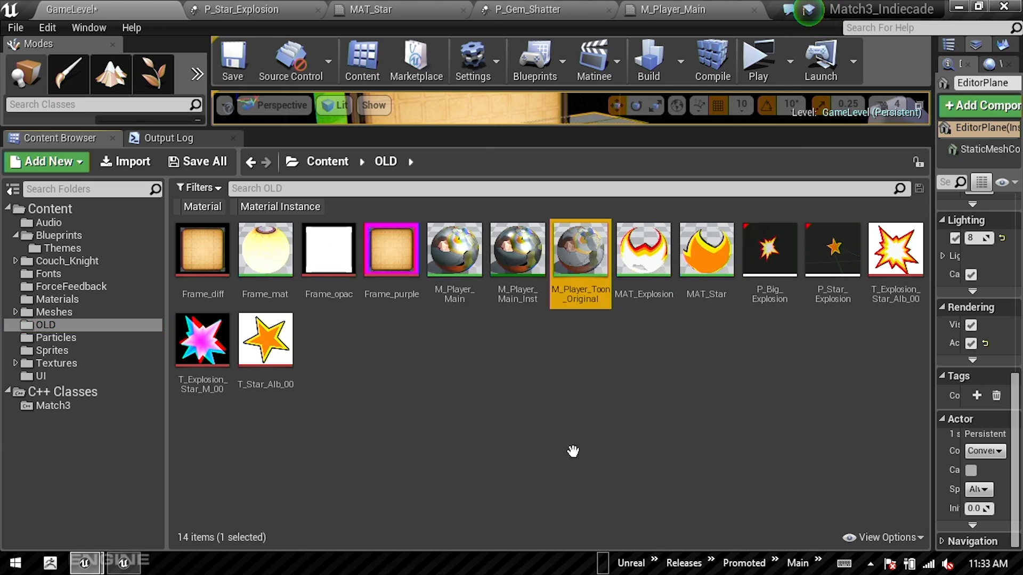
pyautogui.scroll(-8, 554, 309)
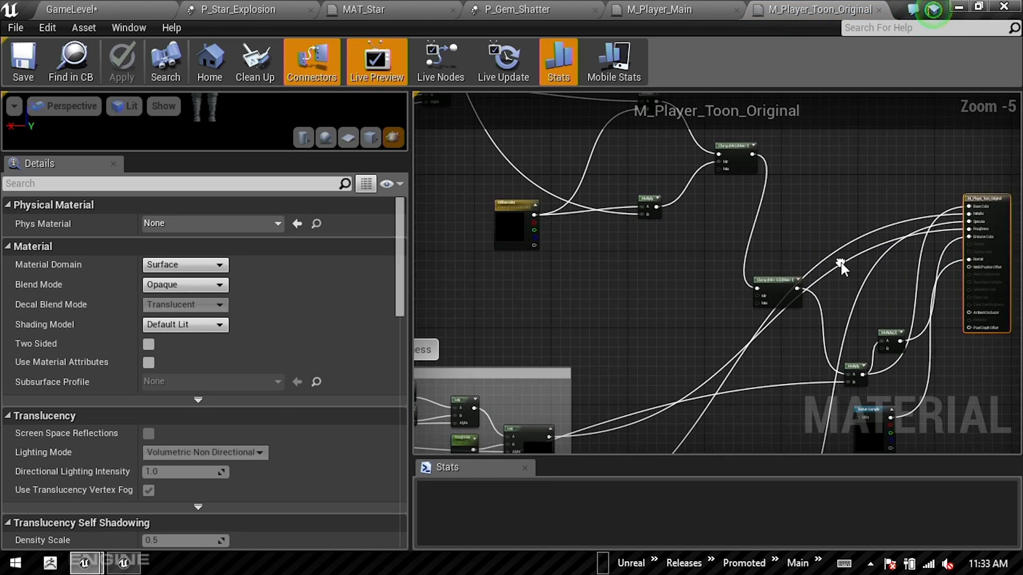
pyautogui.moveTo(639, 312); pyautogui.dragTo(811, 346, button='right')
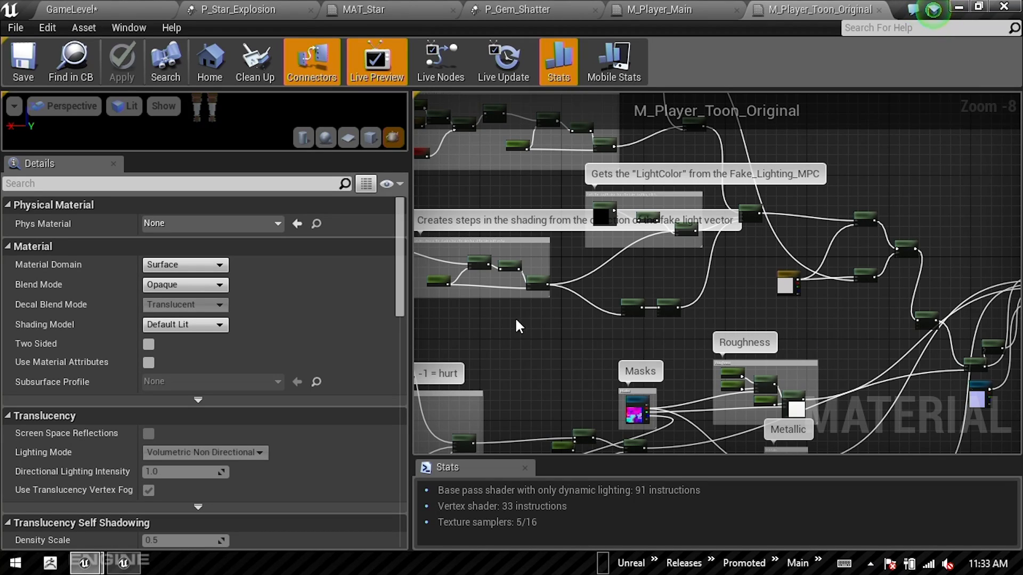
pyautogui.moveTo(517, 321); pyautogui.dragTo(779, 374, button='right')
pyautogui.moveTo(574, 178); pyautogui.dragTo(921, 266, button='right')
# Step: Locate the main fake lighting mask group in M_Player_Toon_Original and select its lightvector collection parameter node
pyautogui.scroll(2, 733, 214)
pyautogui.scroll(1, 733, 214)
pyautogui.scroll(-1, 808, 266)
pyautogui.moveTo(763, 303); pyautogui.dragTo(728, 164, button='right')
pyautogui.scroll(4, 674, 255)
pyautogui.moveTo(616, 276); pyautogui.dragTo(758, 269, button='right')
pyautogui.scroll(1, 645, 264)
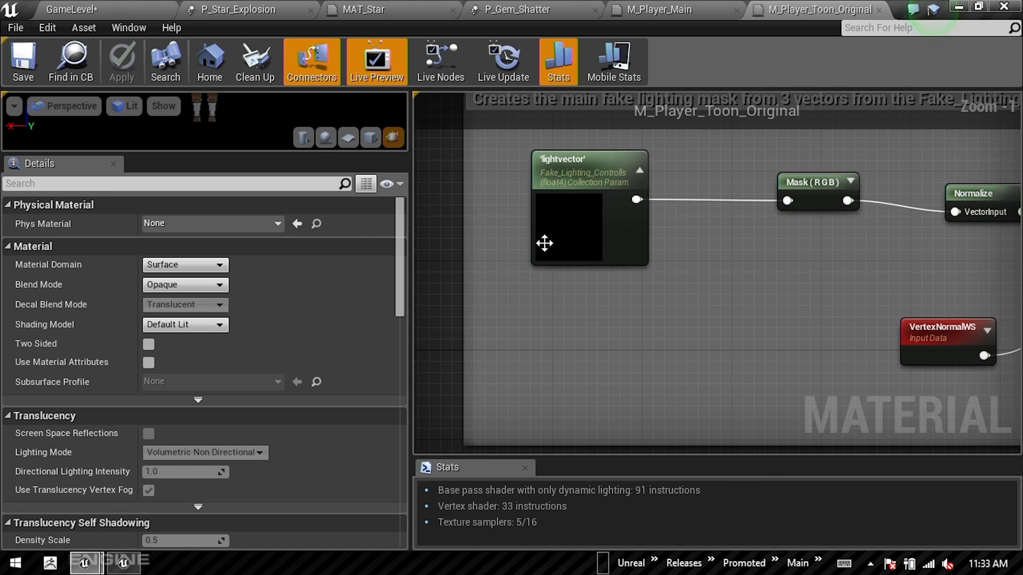
pyautogui.click(569, 228)
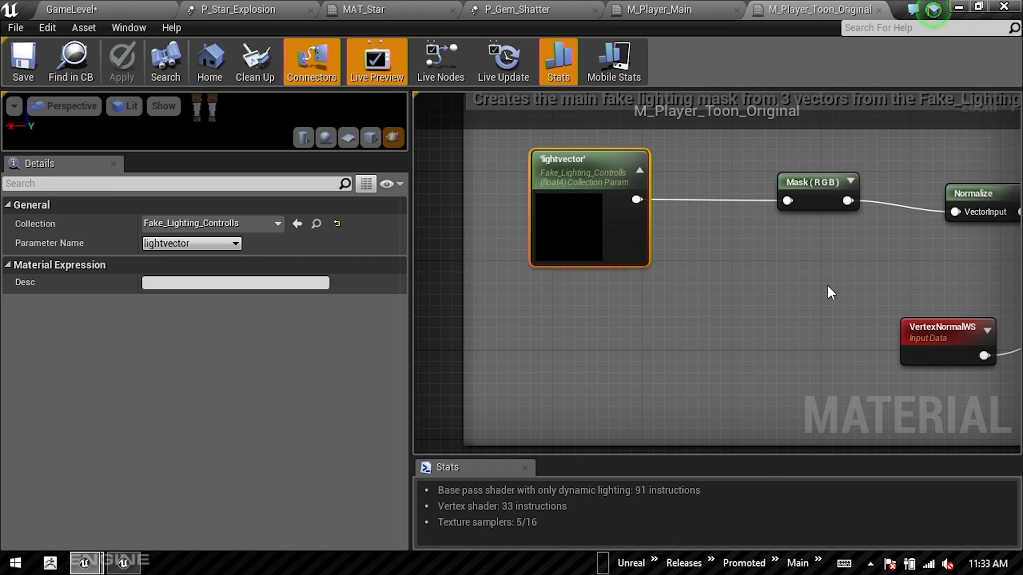
# Step: Follow the fake lighting chain through Normalize, Dot and Clamp to the group that creates the shading steps
pyautogui.moveTo(862, 286); pyautogui.dragTo(715, 270, button='right')
pyautogui.moveTo(920, 287); pyautogui.dragTo(603, 266, button='right')
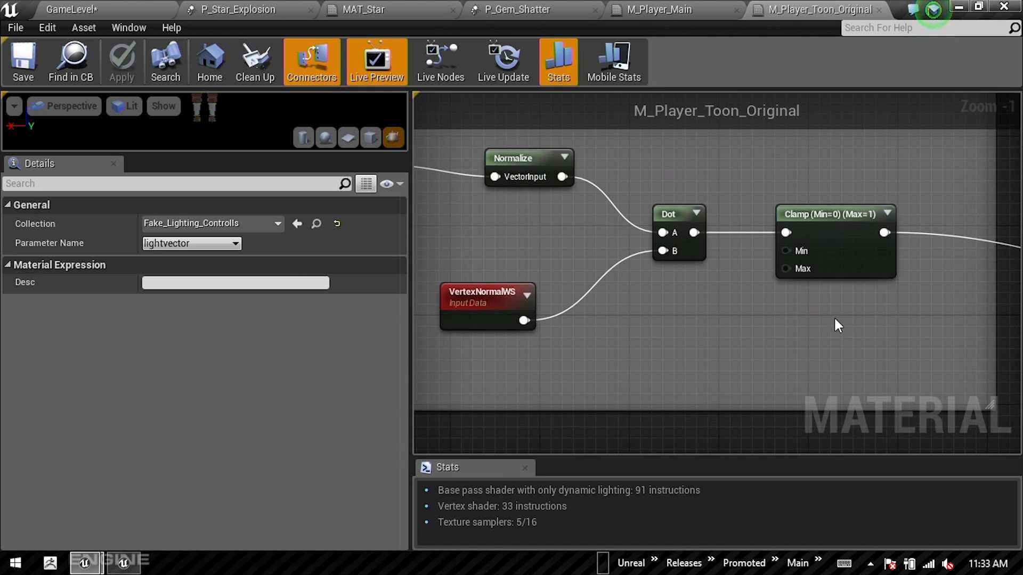
pyautogui.moveTo(864, 335); pyautogui.dragTo(694, 330, button='right')
pyautogui.scroll(-3, 698, 333)
pyautogui.moveTo(807, 322); pyautogui.dragTo(581, 251, button='right')
pyautogui.scroll(2, 752, 212)
pyautogui.moveTo(689, 270); pyautogui.dragTo(592, 242, button='right')
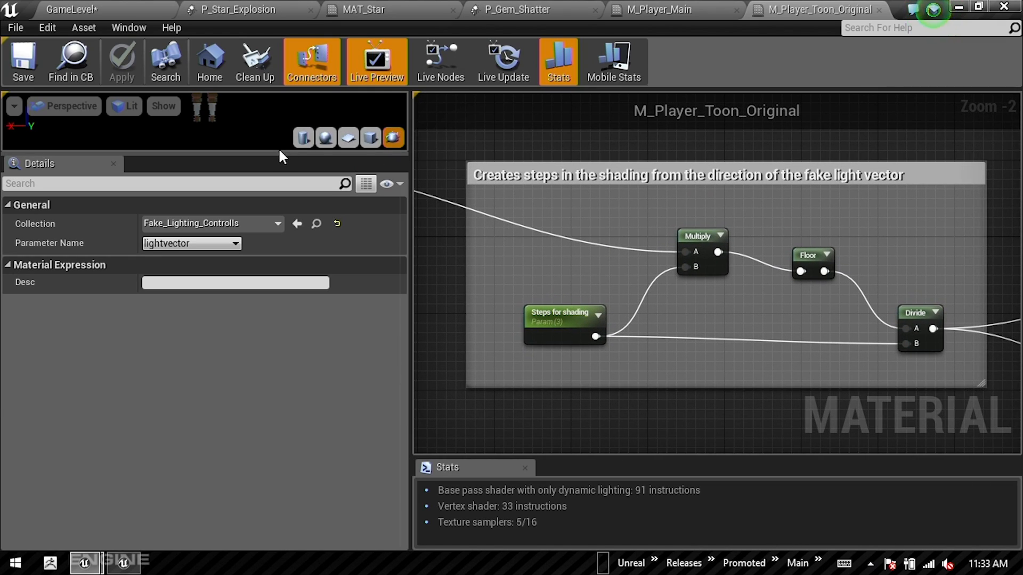
# Step: Enlarge the M_Player_Toon_Original preview and inspect the toon-shaded knight from several angles and distances
pyautogui.moveTo(278, 152); pyautogui.dragTo(302, 471)
pyautogui.moveTo(195, 217); pyautogui.dragTo(195, 192, button='right')
pyautogui.moveTo(169, 189); pyautogui.dragTo(384, 207)
pyautogui.moveTo(207, 194); pyautogui.dragTo(207, 277, button='middle')
pyautogui.scroll(-5, 206, 194)
pyautogui.scroll(3, 206, 194)
pyautogui.scroll(-3, 206, 196)
pyautogui.scroll(2, 206, 196)
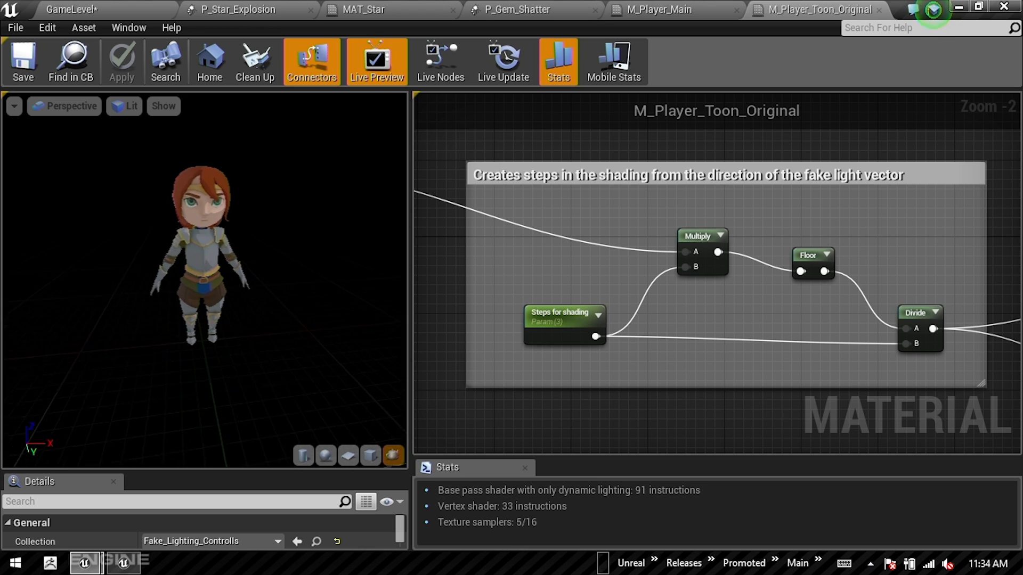
pyautogui.scroll(5, 211, 256)
pyautogui.moveTo(210, 169); pyautogui.dragTo(210, 213)
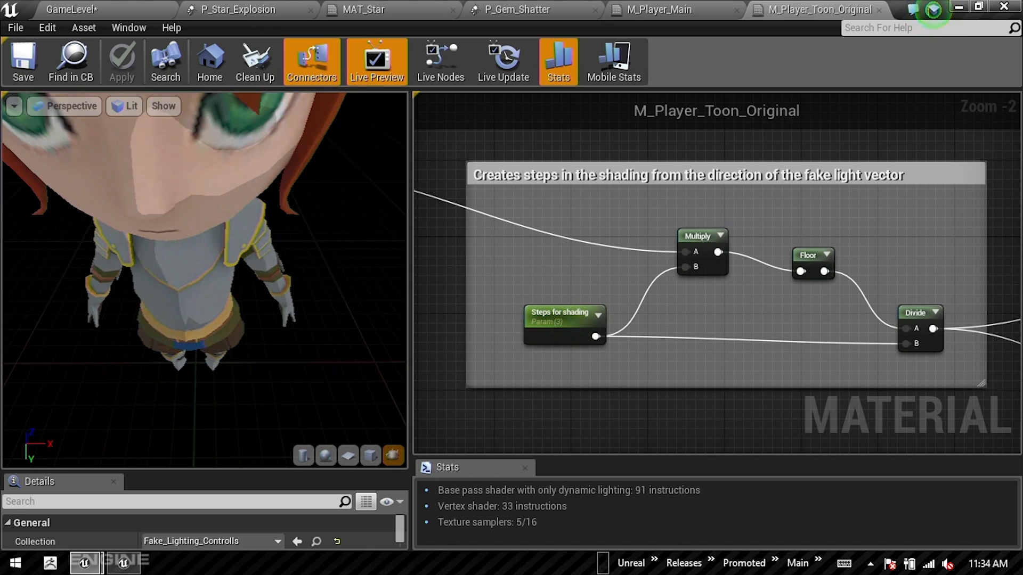
pyautogui.moveTo(210, 168); pyautogui.dragTo(211, 219, button='right')
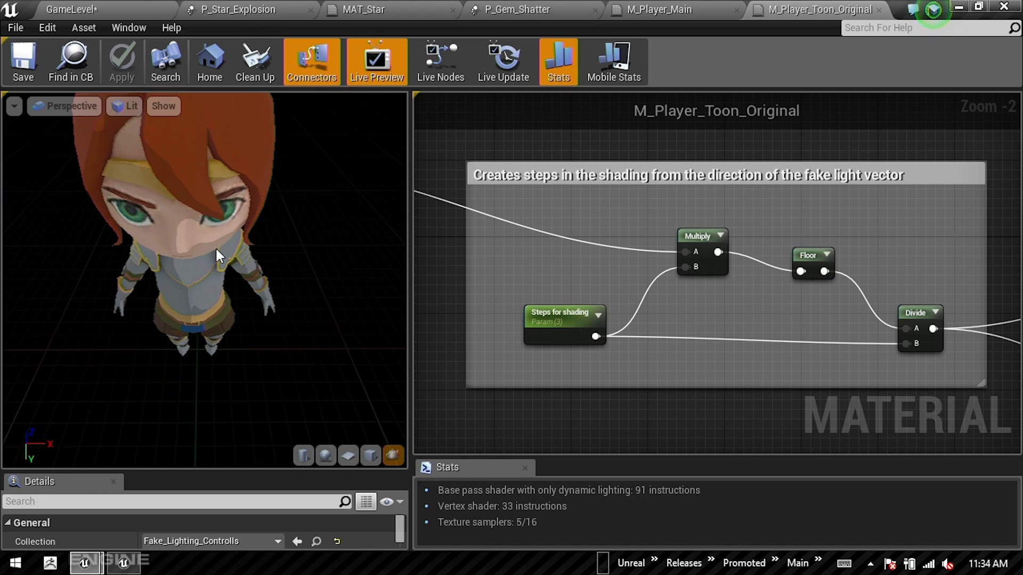
pyautogui.moveTo(203, 287); pyautogui.dragTo(203, 205)
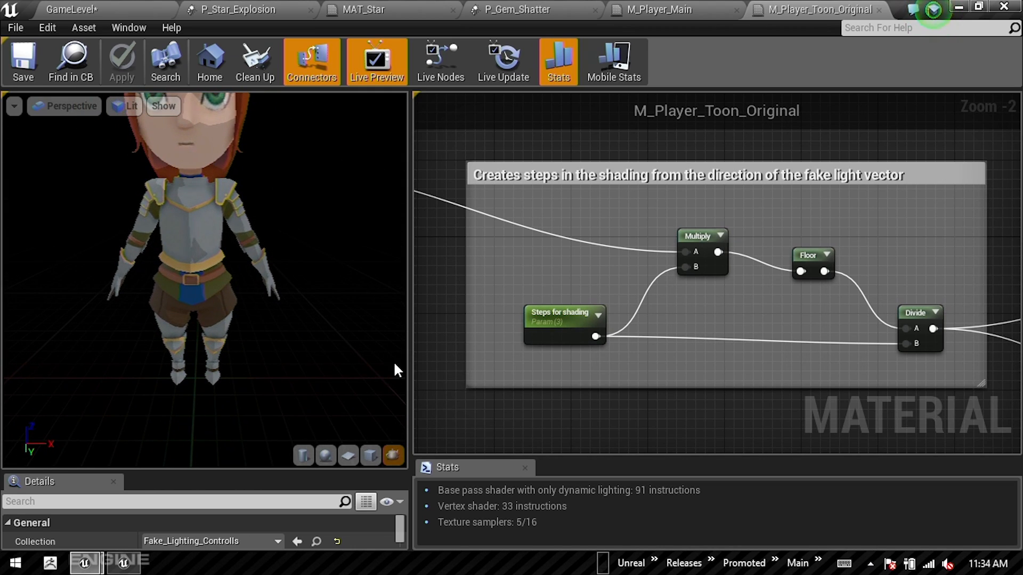
pyautogui.scroll(-4, 804, 296)
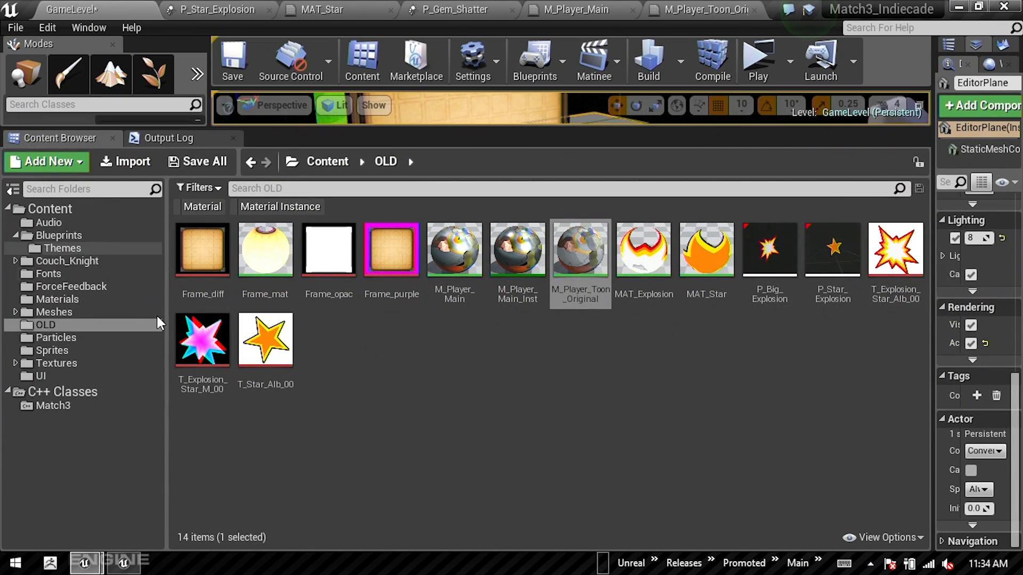
# Step: Open M_Player_Toon from the Couch_Knight folder and examine its Base color and Facial expression nodes
pyautogui.click(68, 262)
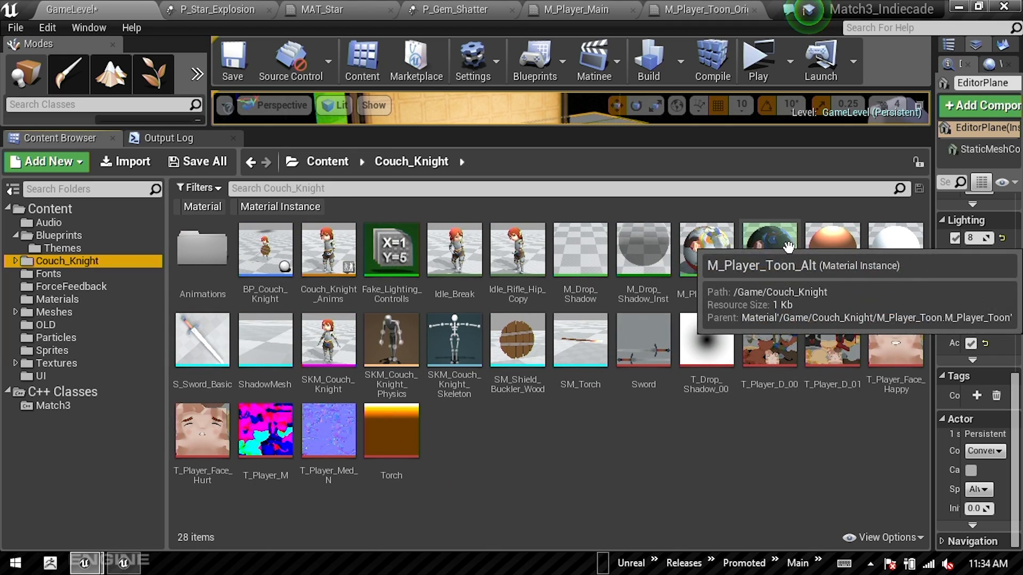
pyautogui.doubleClick(707, 255)
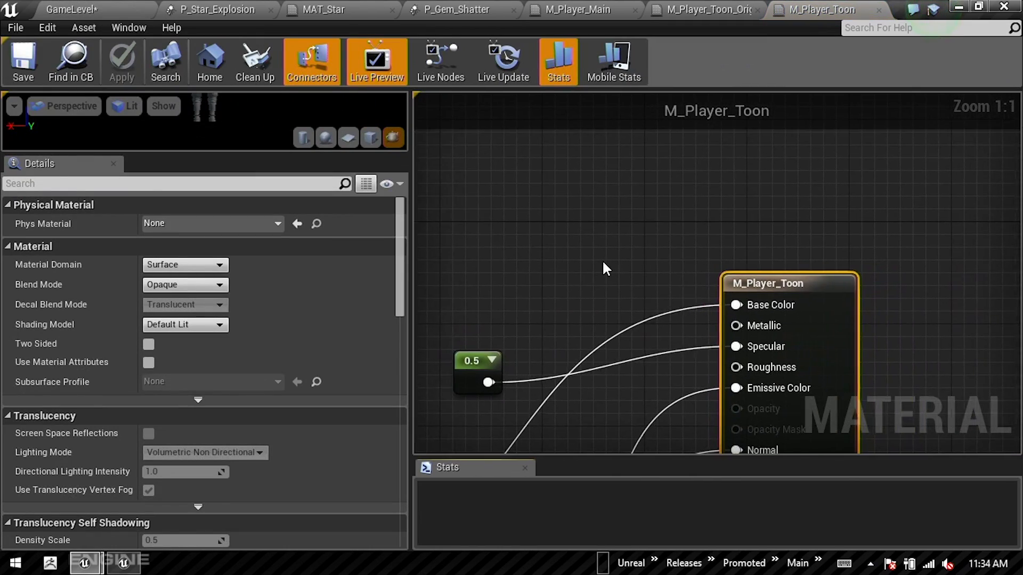
pyautogui.scroll(-3, 569, 330)
pyautogui.scroll(5, 593, 353)
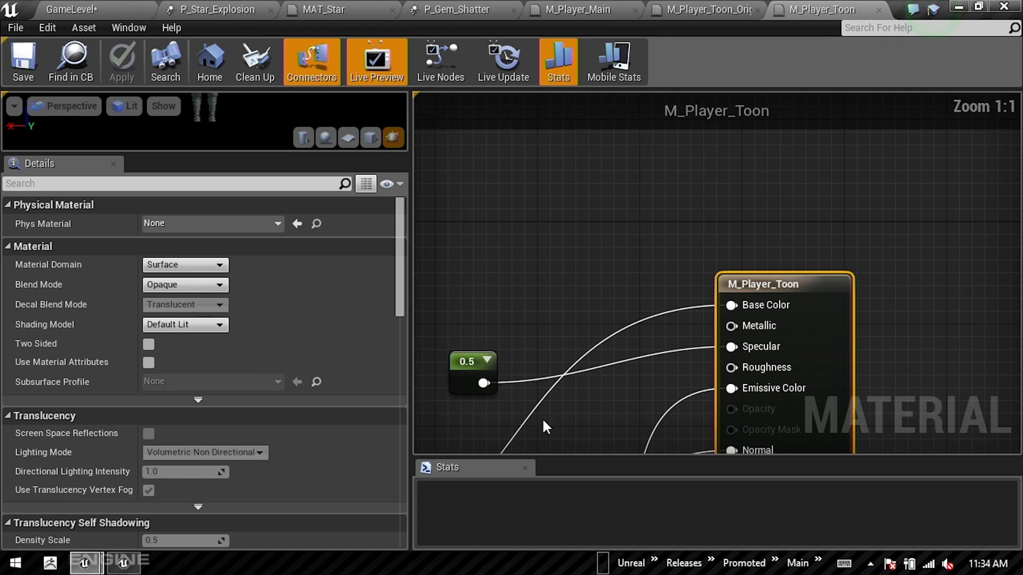
pyautogui.moveTo(581, 319); pyautogui.dragTo(842, 272, button='right')
pyautogui.scroll(-3, 698, 191)
pyautogui.scroll(-4, 817, 290)
pyautogui.moveTo(680, 310); pyautogui.dragTo(753, 232, button='right')
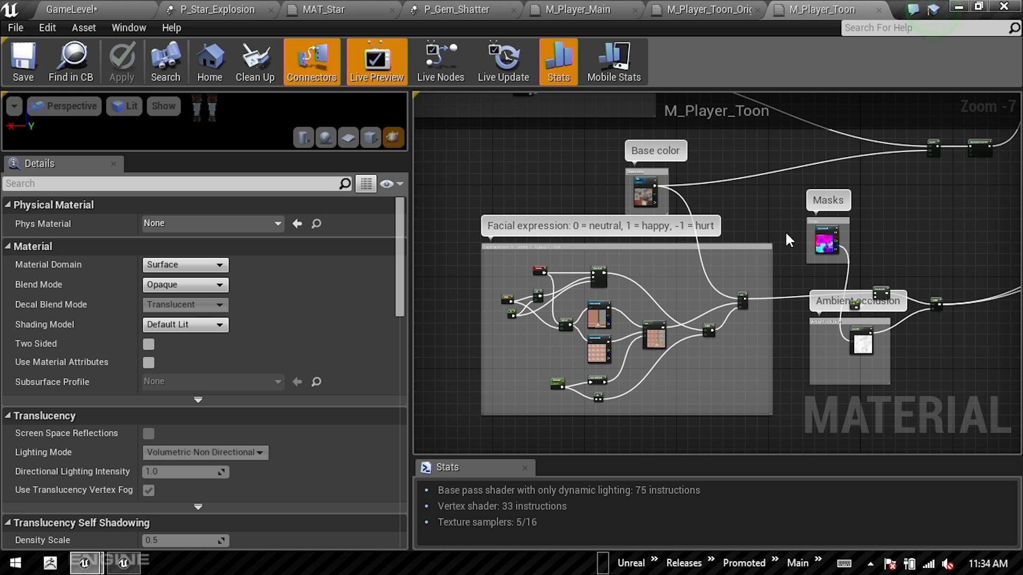
# Step: Examine the rest of the M_Player_Toon graph, including the Clamp, Lerp, Multiply and Diffuse color nodes
pyautogui.moveTo(908, 219); pyautogui.dragTo(617, 225, button='right')
pyautogui.moveTo(753, 189); pyautogui.dragTo(625, 367, button='right')
pyautogui.moveTo(580, 249)
pyautogui.mouseDown(button='right')
pyautogui.moveTo(737, 327)
pyautogui.moveTo(579, 266)
pyautogui.mouseUp(button='right')
pyautogui.scroll(1, 575, 185)
pyautogui.scroll(1, 575, 185)
pyautogui.scroll(2, 582, 267)
pyautogui.scroll(-1, 744, 331)
pyautogui.moveTo(777, 370); pyautogui.dragTo(479, 271, button='right')
pyautogui.moveTo(752, 354); pyautogui.dragTo(698, 223, button='right')
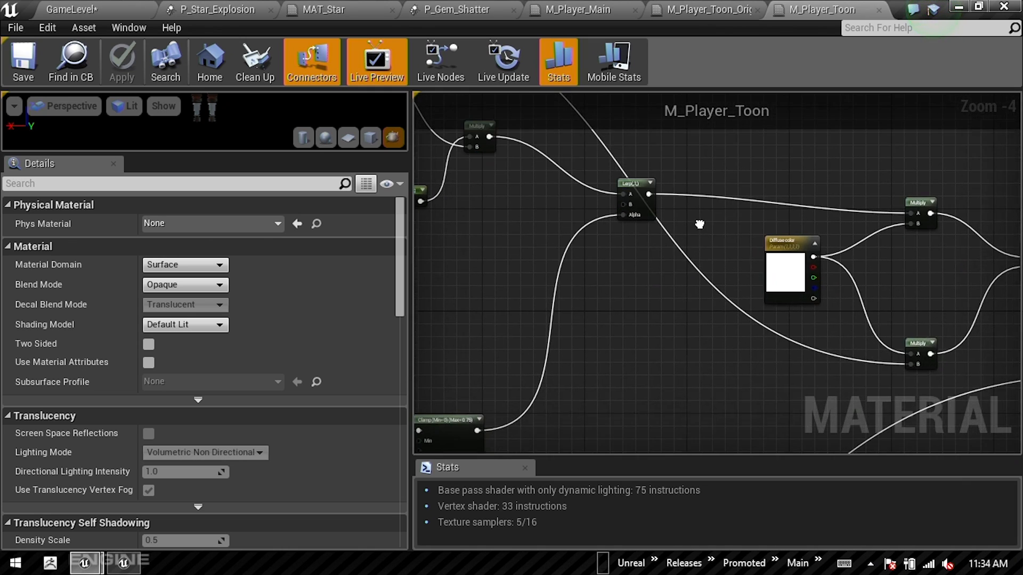
pyautogui.moveTo(681, 379); pyautogui.dragTo(682, 328, button='right')
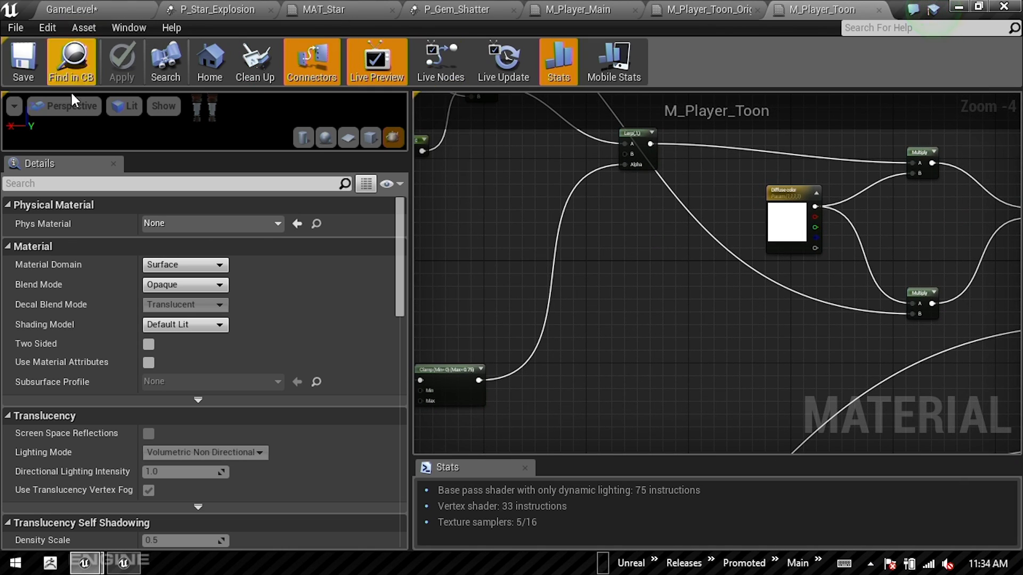
# Step: Switch to the slide presentation and advance to the "Match 3: Conclusion" slide
pyautogui.hotkey('alt', 'Tab')
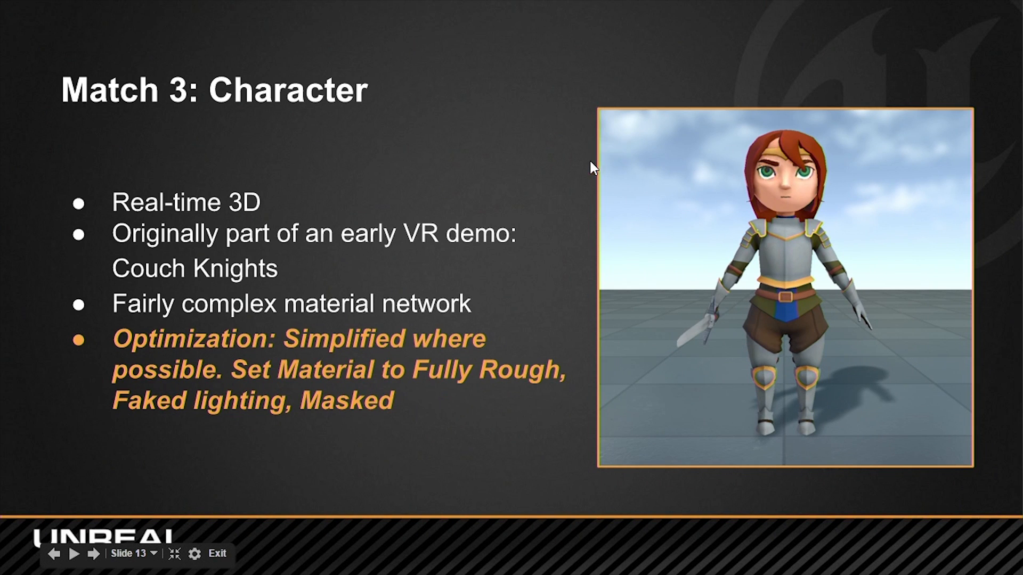
pyautogui.press('Right')
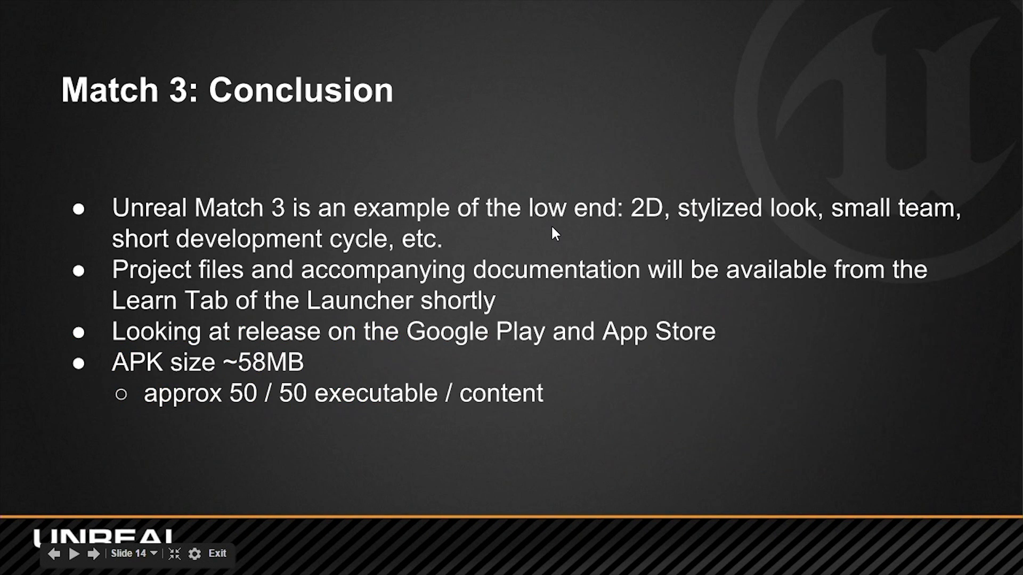